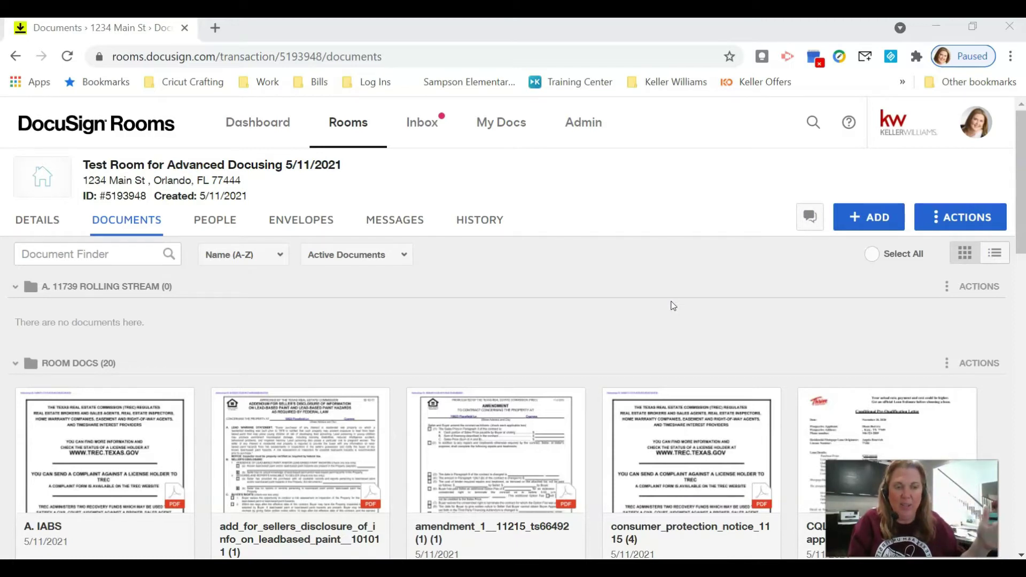
Step: Show the Form Templates tab under My Docs, listing saved templates and update dates
click(645, 279)
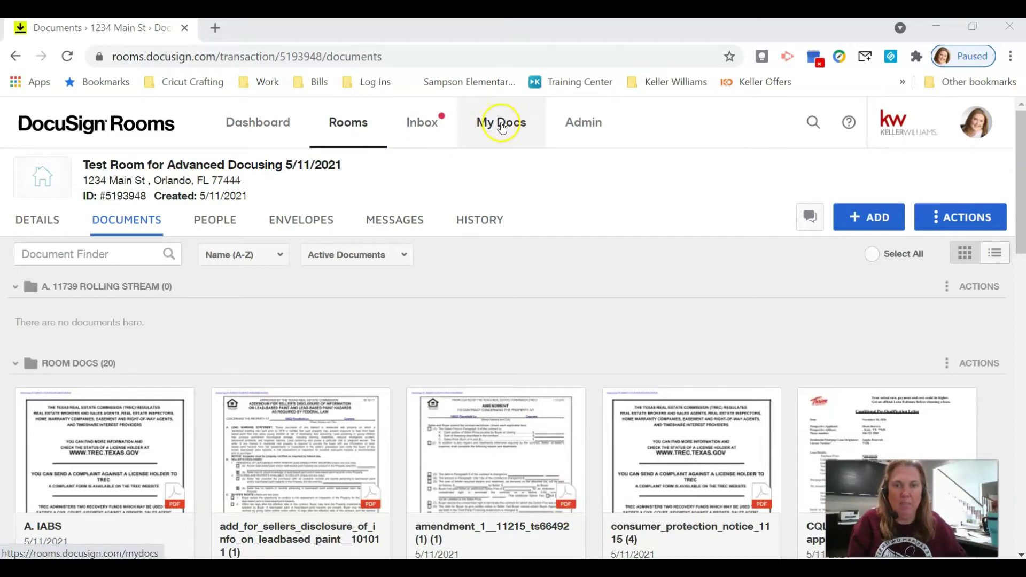
click(507, 125)
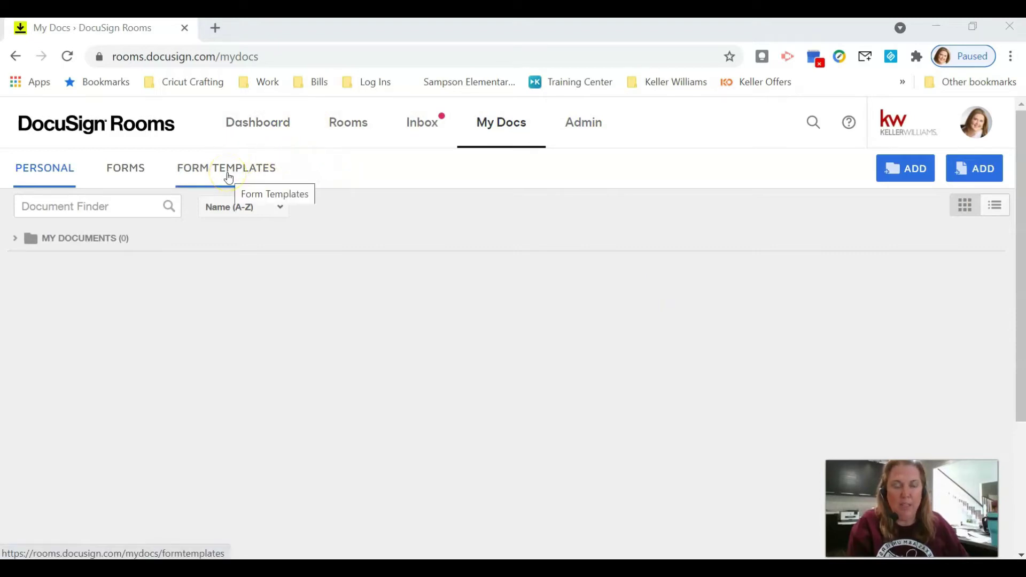
click(251, 173)
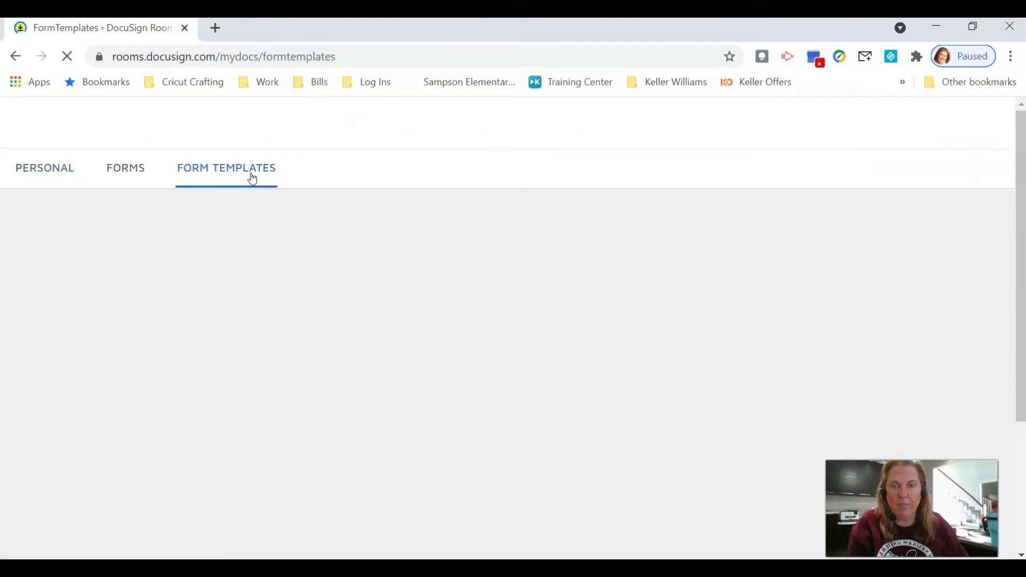
click(302, 191)
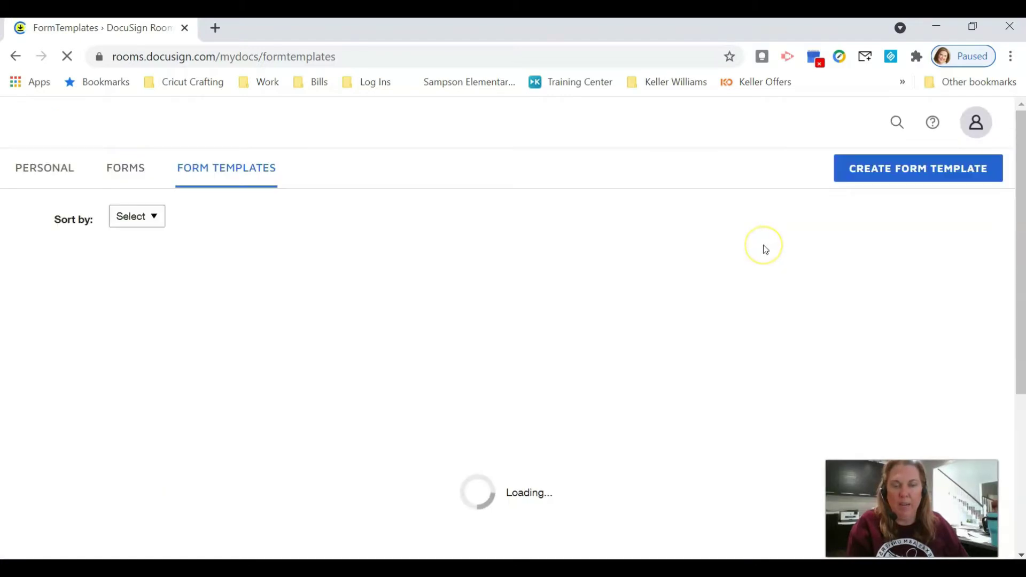
scroll(743, 246, down, 5)
scroll(732, 253, up, 5)
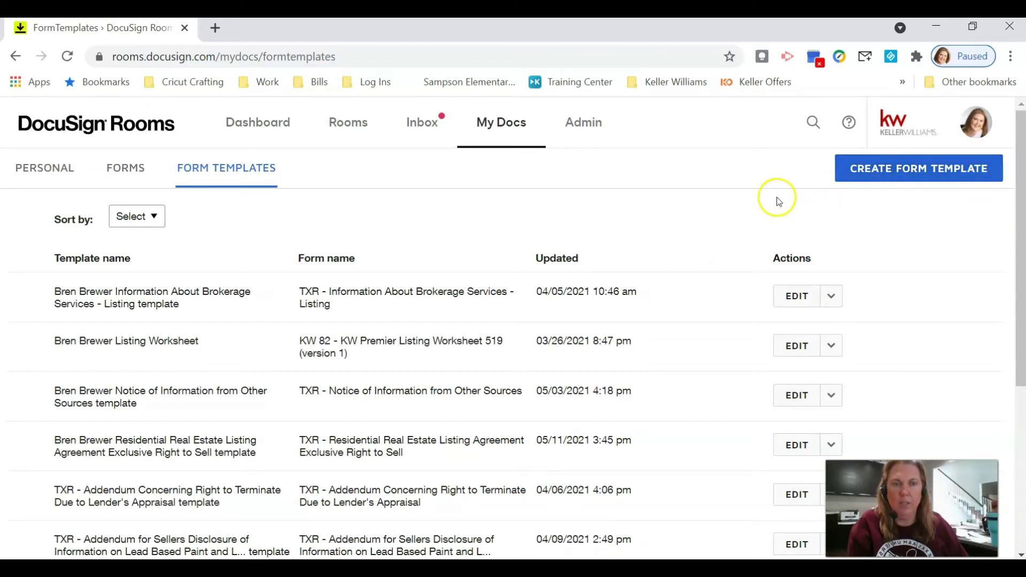
Step: Create a template from Listing for Sale's TXR - Information About Brokerage Services - Listing form
click(891, 168)
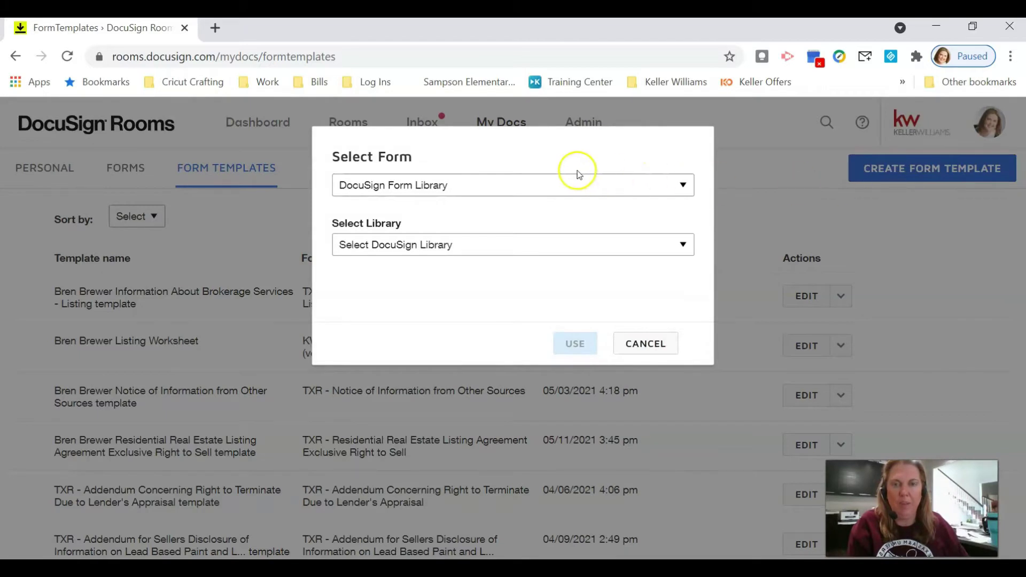
click(576, 183)
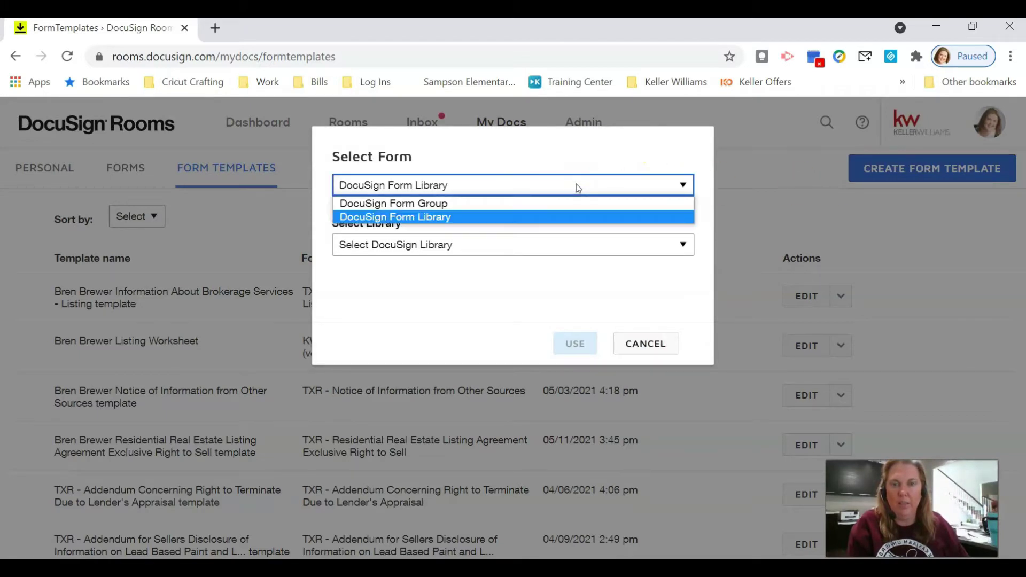
click(575, 203)
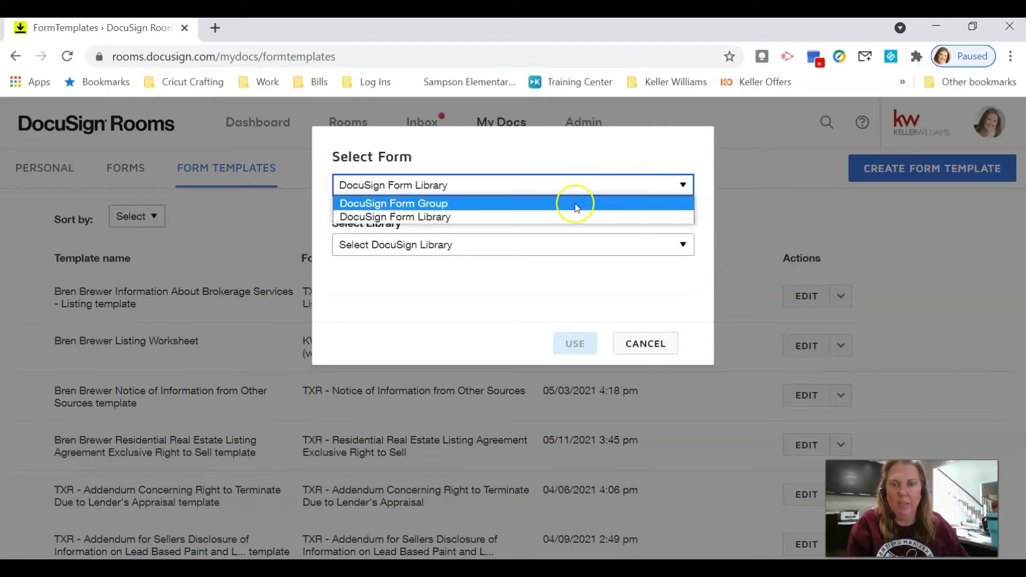
click(598, 252)
click(579, 317)
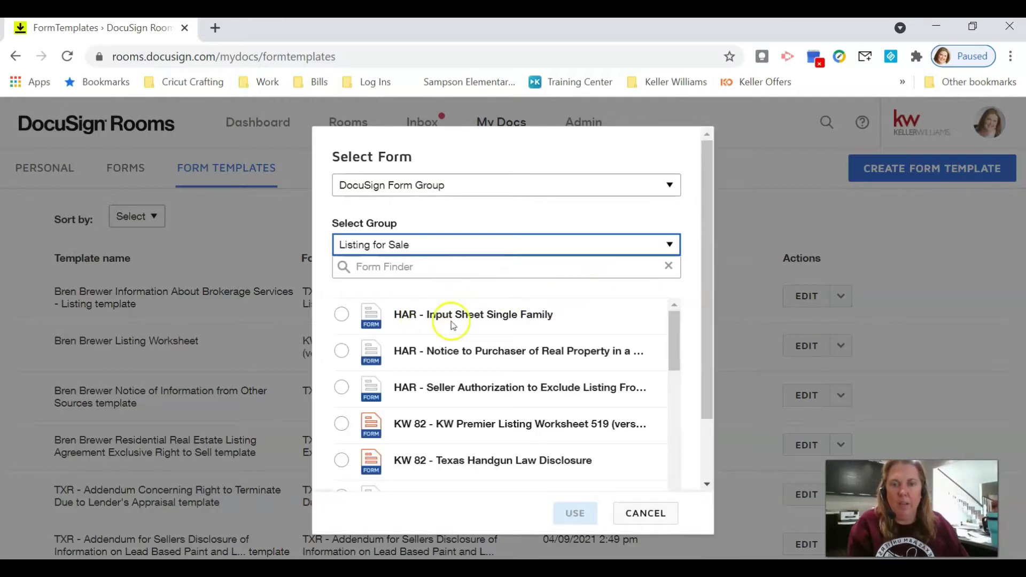
scroll(471, 321, down, 3)
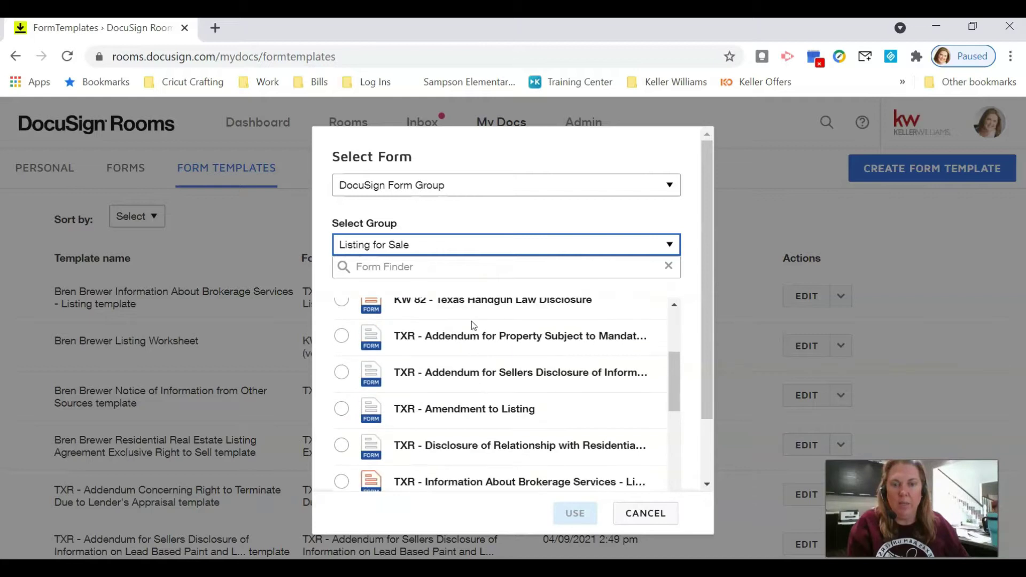
scroll(471, 321, down, 2)
click(342, 402)
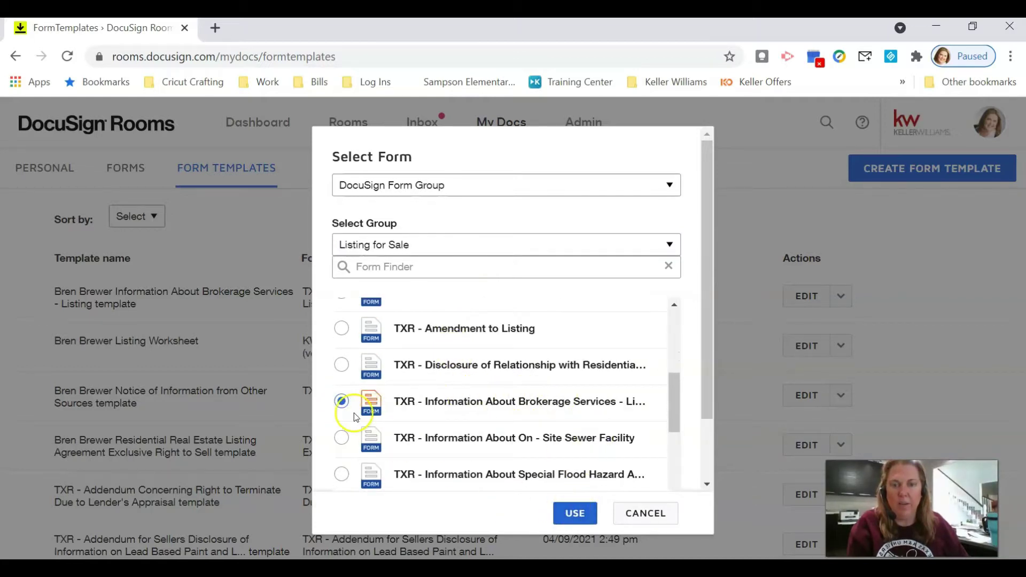
click(573, 514)
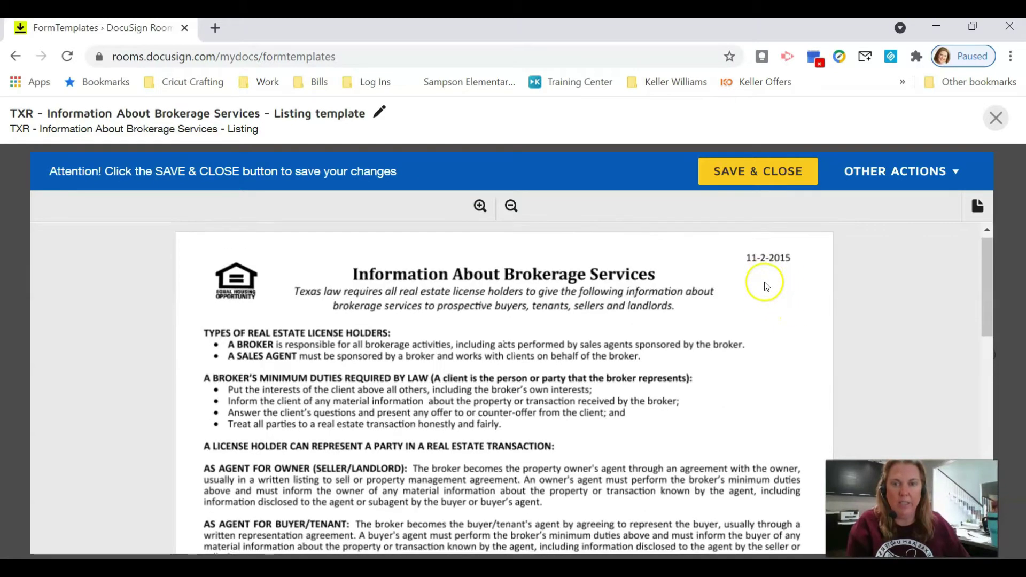
Step: Replace the template title with 'IABS - ' followed by the agent's name
click(381, 113)
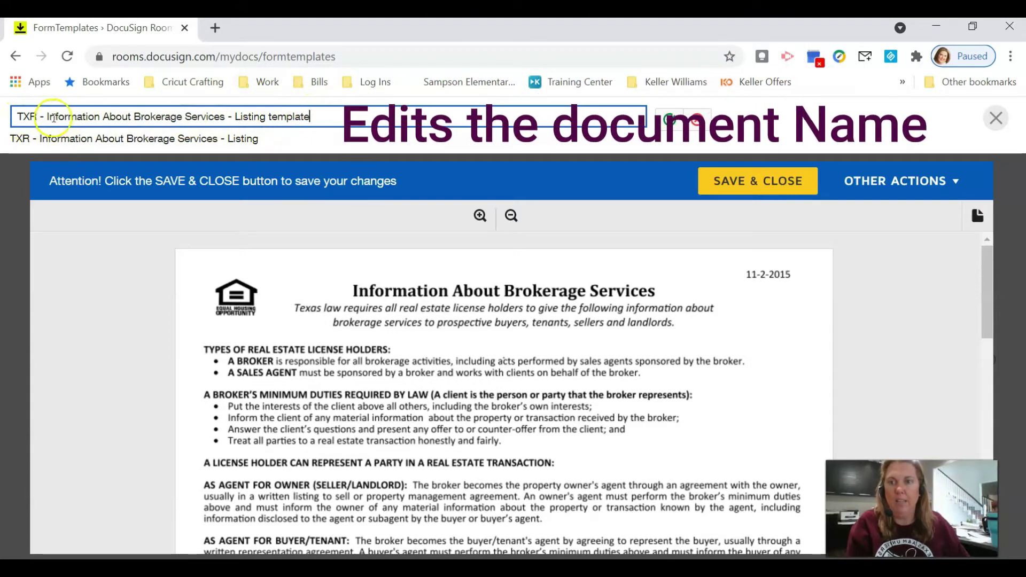
drag(8, 118, 379, 107)
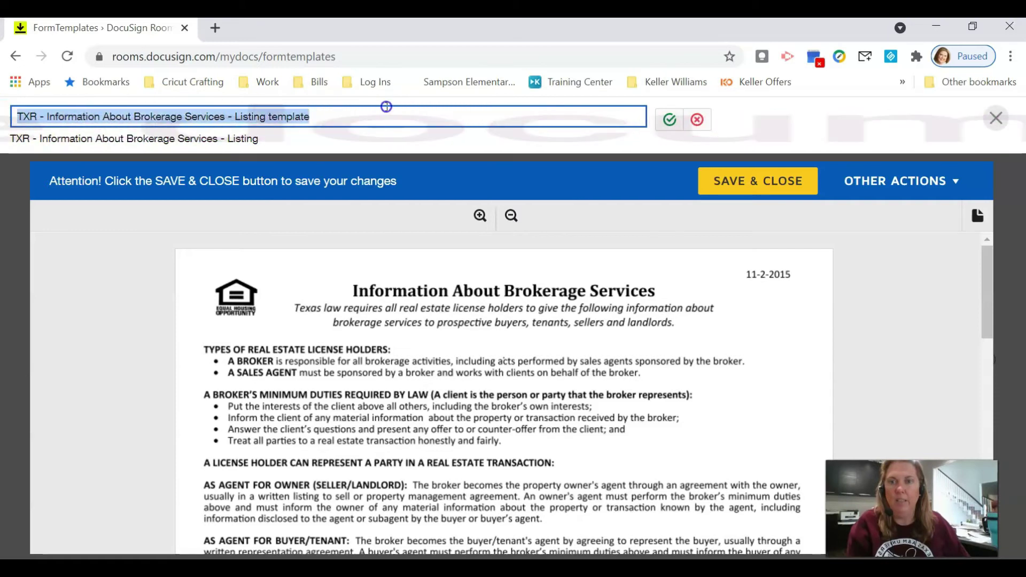
key(BackSpace)
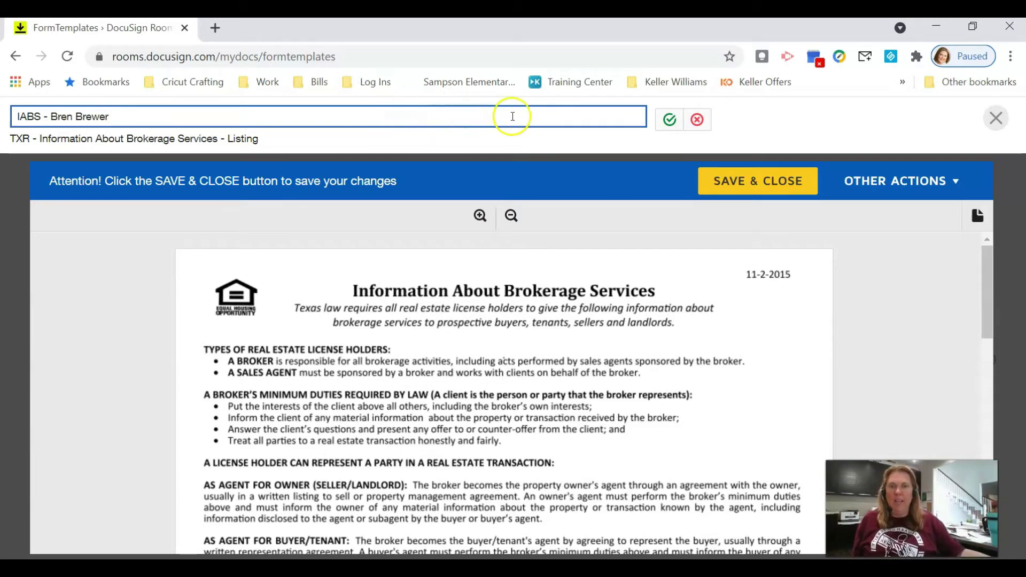
click(671, 121)
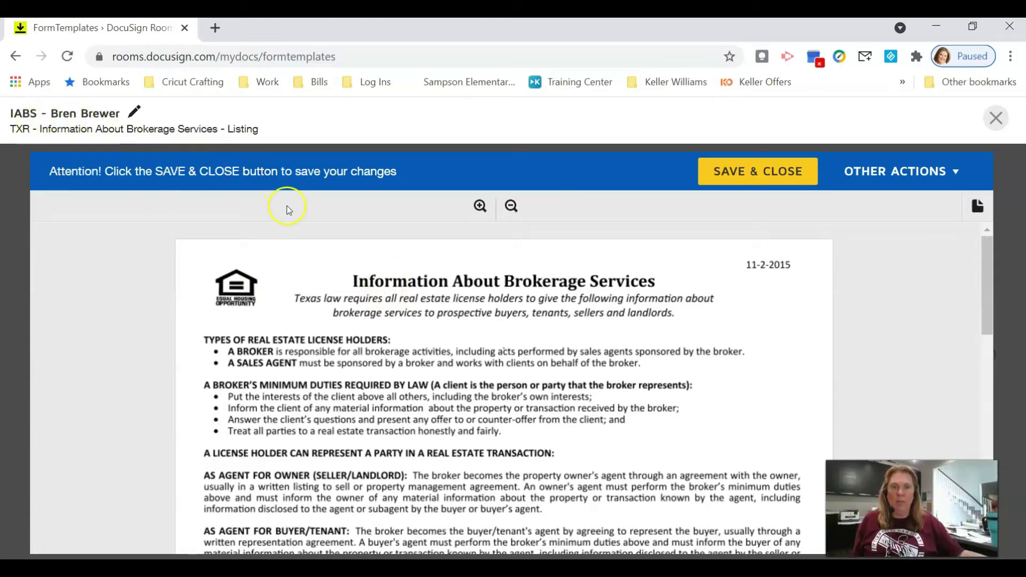
Step: Enter the agent's name in the license holder section's Sales Agent field
scroll(505, 283, down, 12)
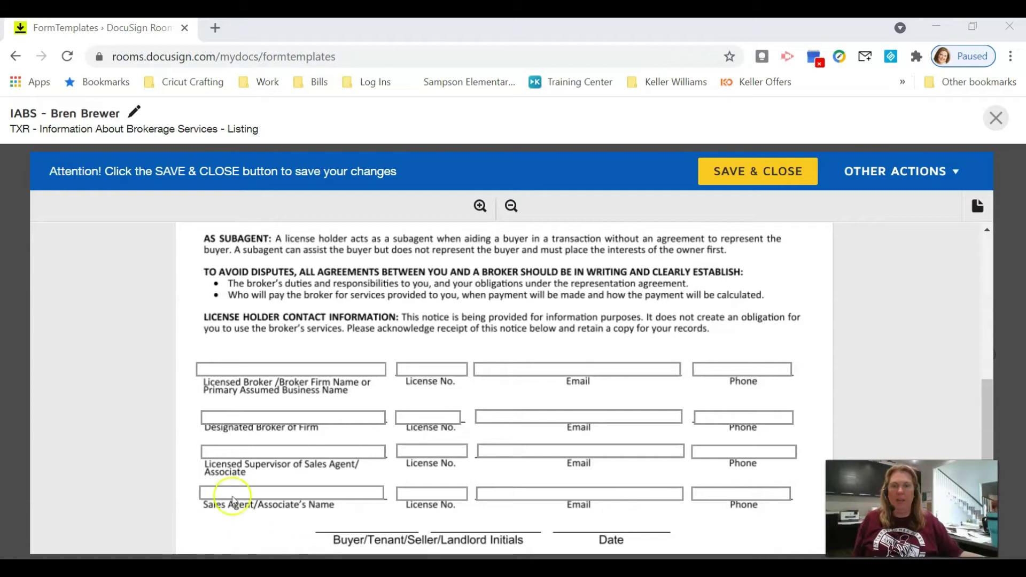
click(302, 369)
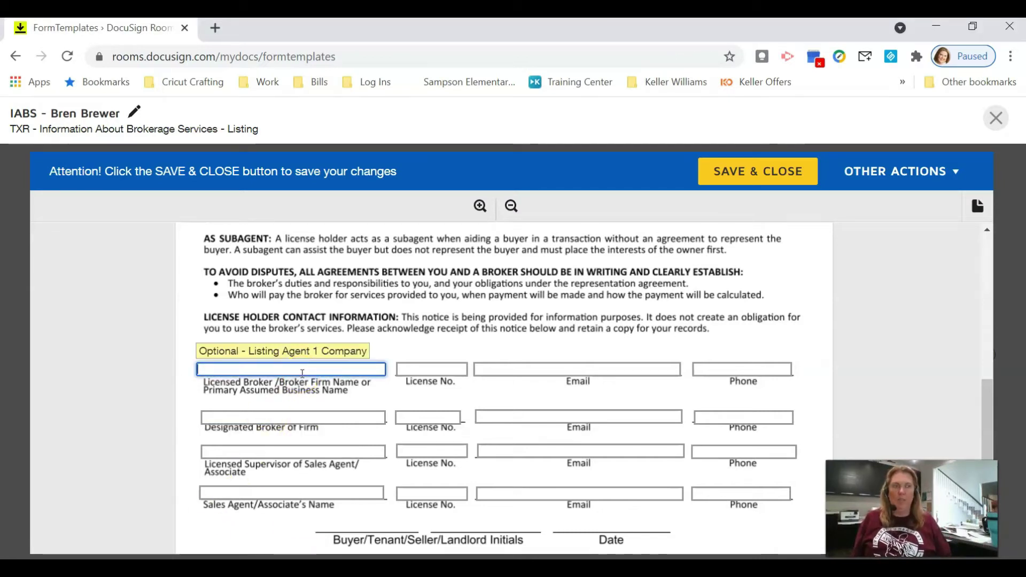
click(727, 299)
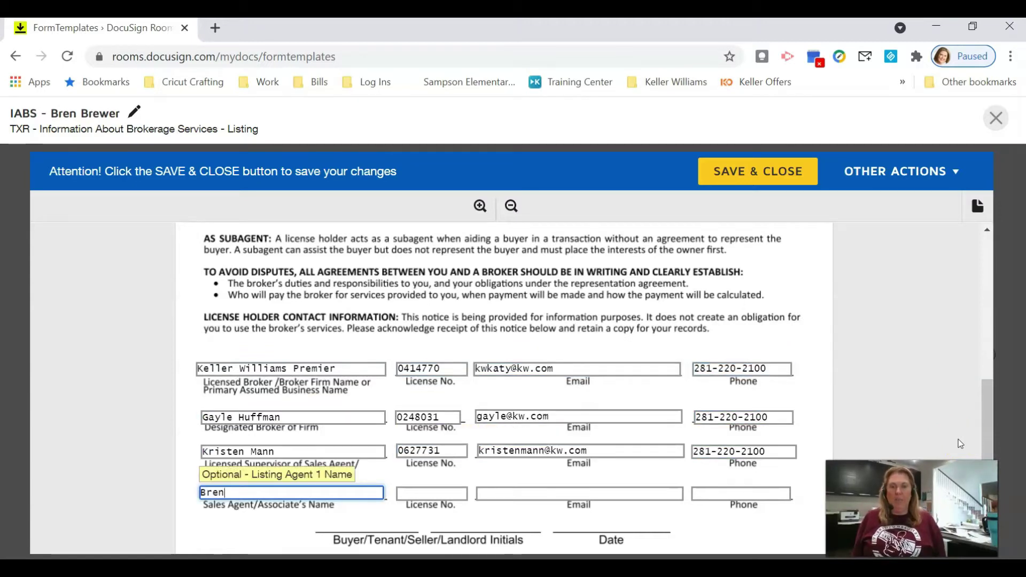
Step: Fill in the sales agent's license number, email address and phone number
key(Tab)
text(061)
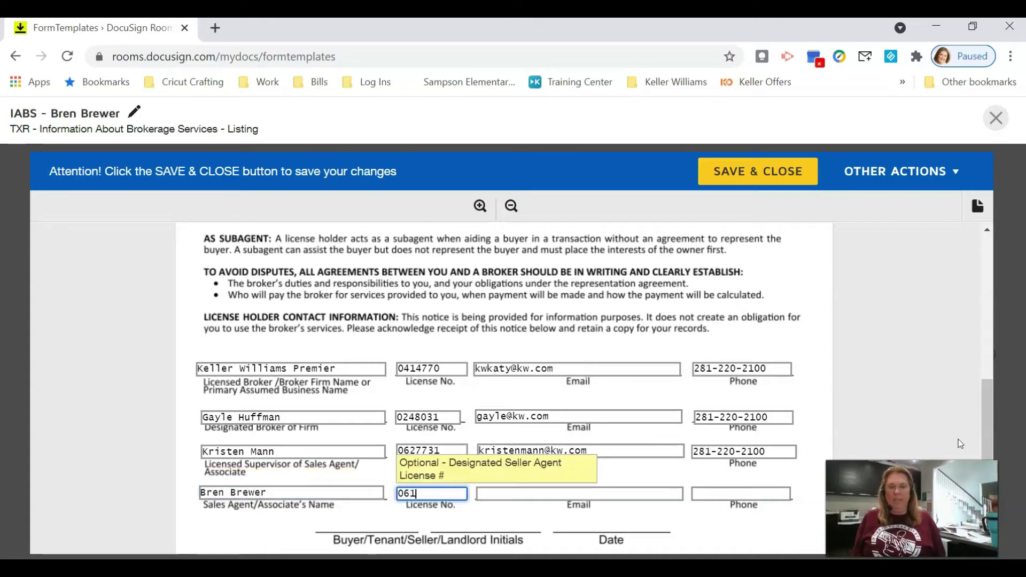
text(0981)
key(Tab)
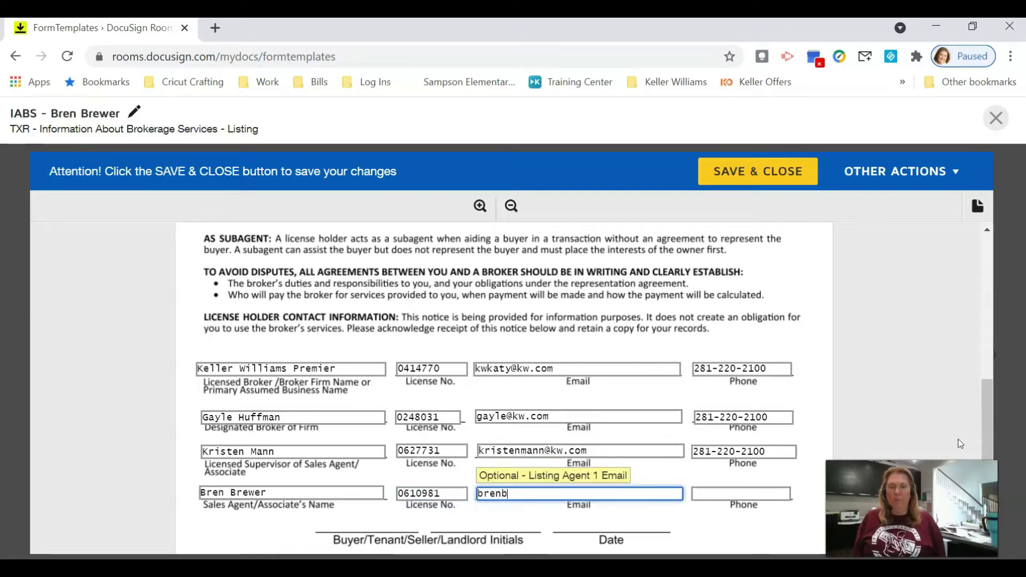
key(Tab)
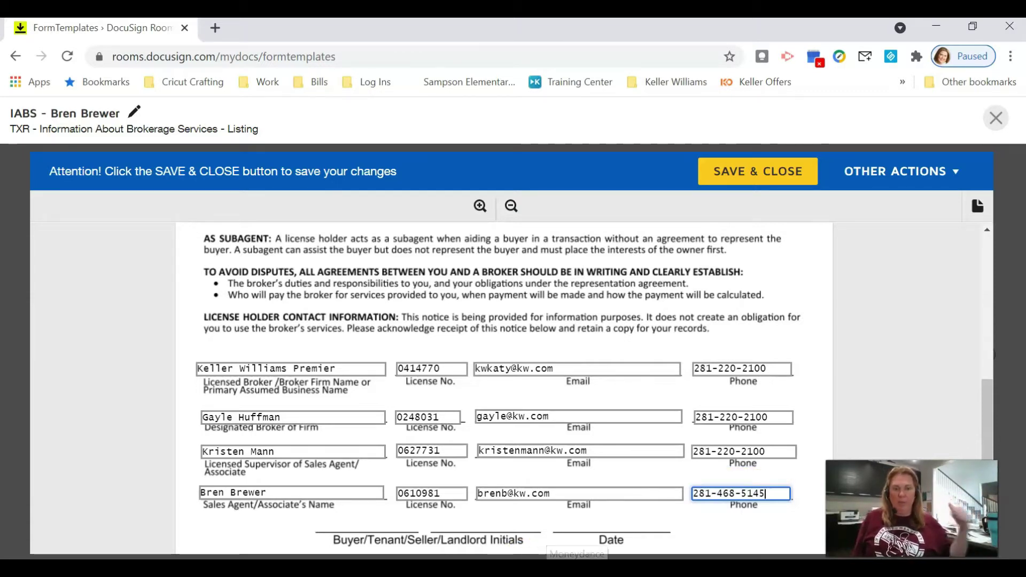
scroll(504, 451, down, 2)
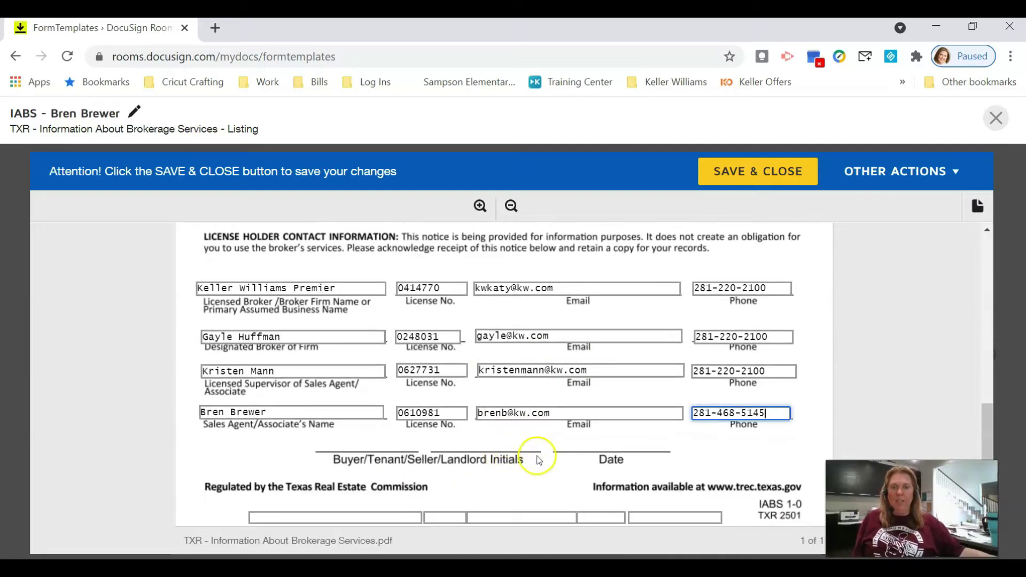
scroll(166, 293, up, 6)
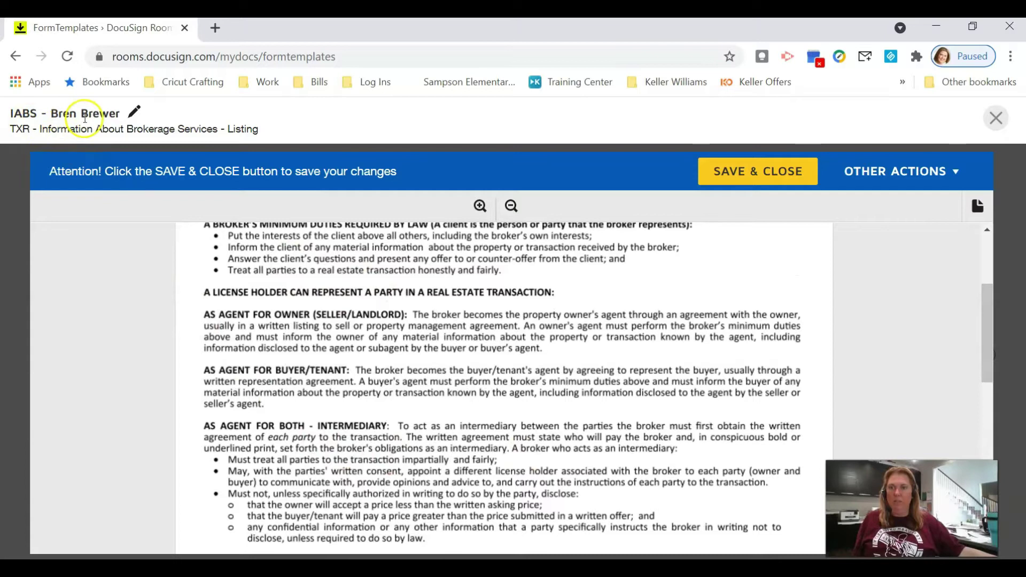
Step: Save and close the IABS template and find it in the Form Templates list
click(758, 177)
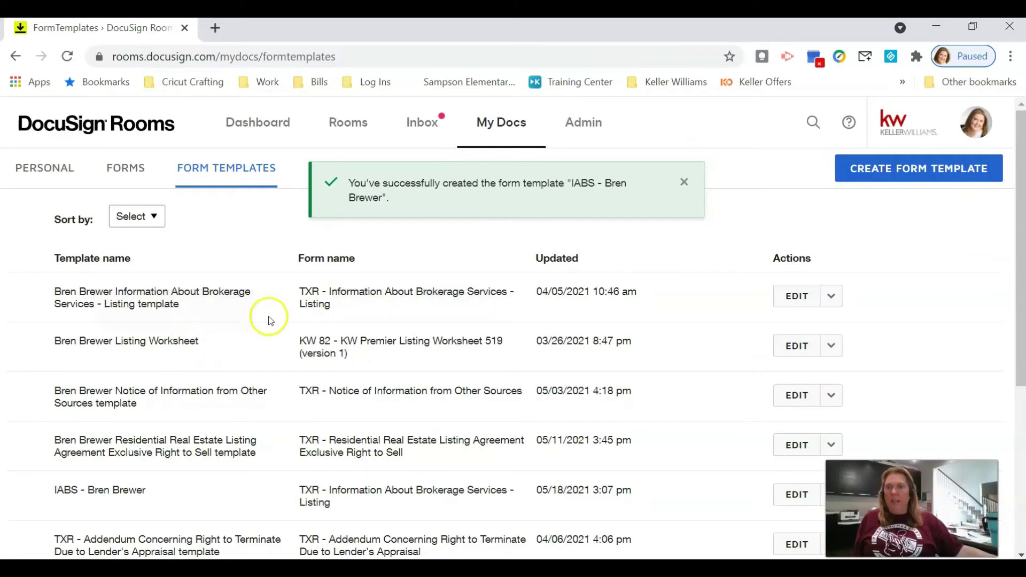
scroll(299, 347, down, 5)
scroll(310, 396, up, 3)
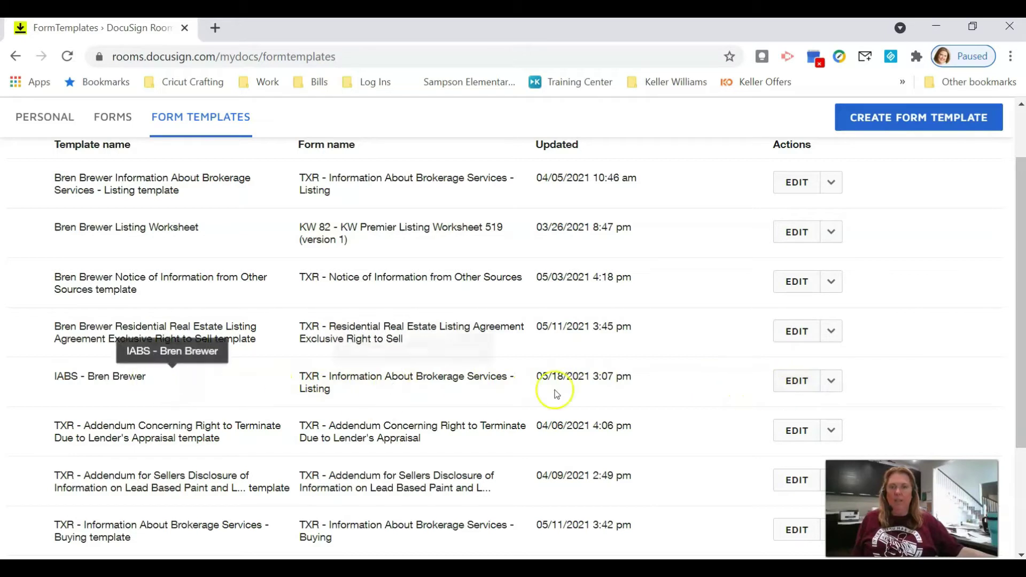
Step: Reopen the IABS template, then save and close it again
click(796, 382)
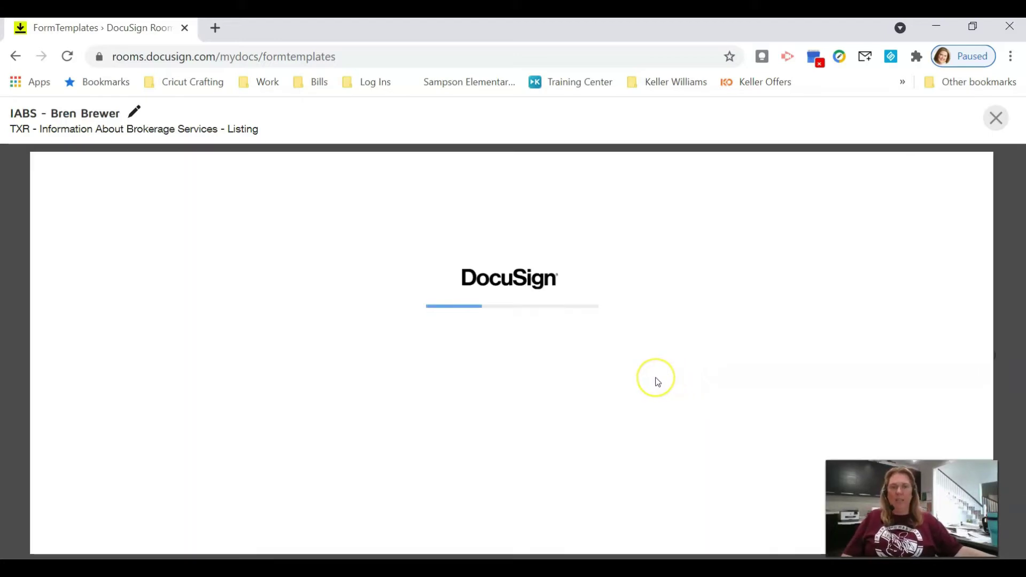
scroll(628, 354, down, 10)
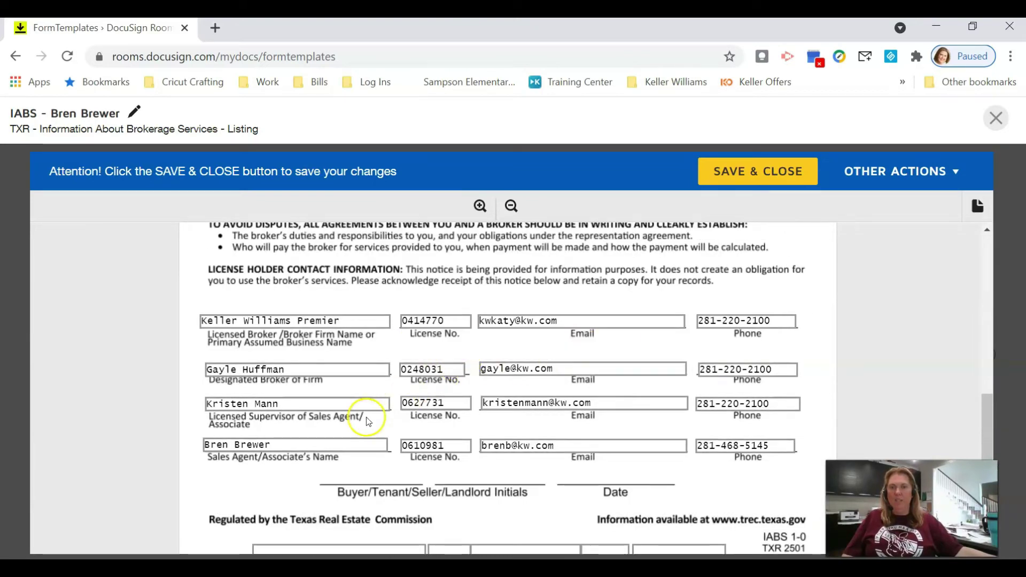
click(784, 170)
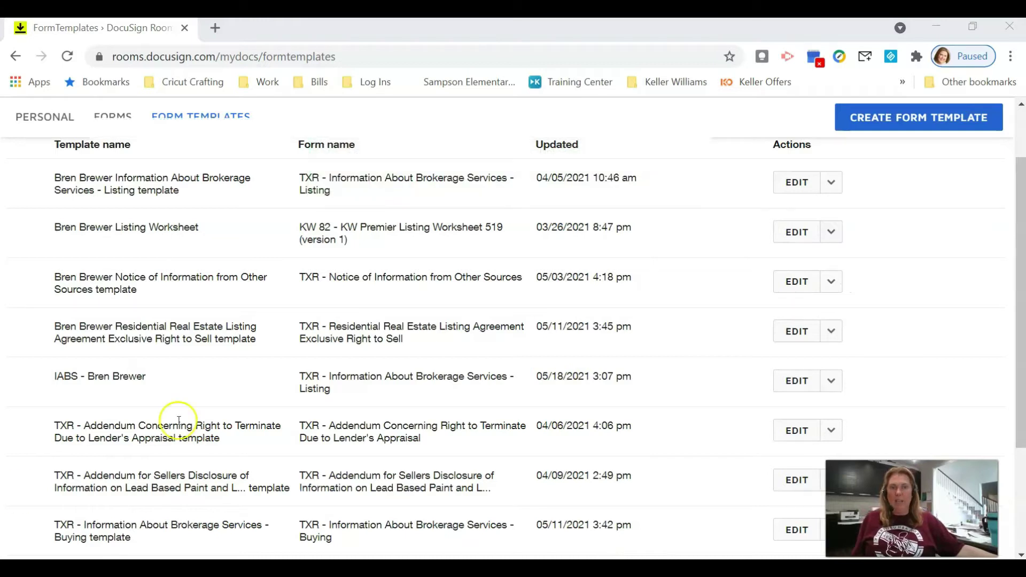
scroll(537, 415, up, 2)
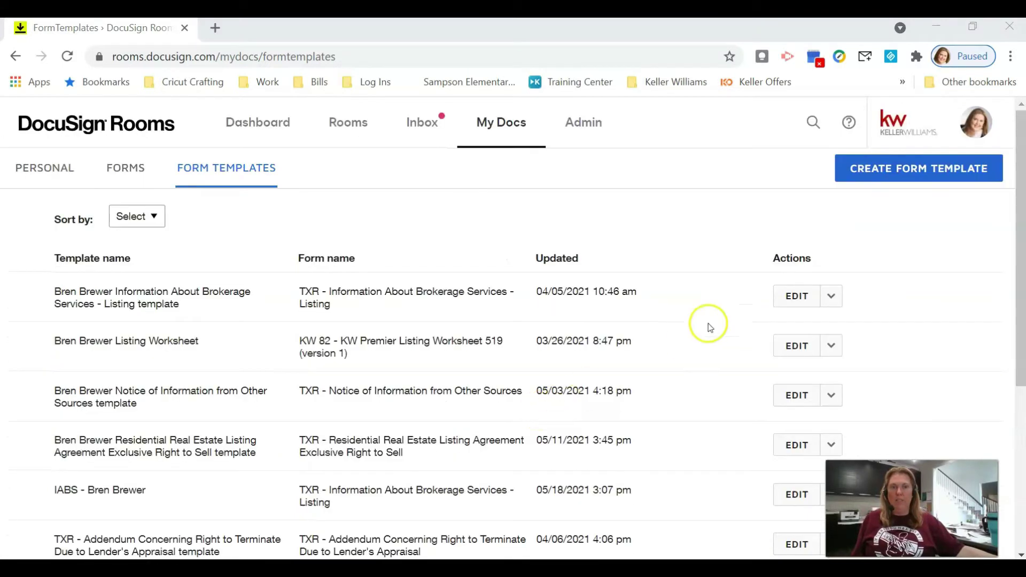
Step: Start a new template sourced from the DocuSign Form Group 'Listing for Sale'
click(873, 172)
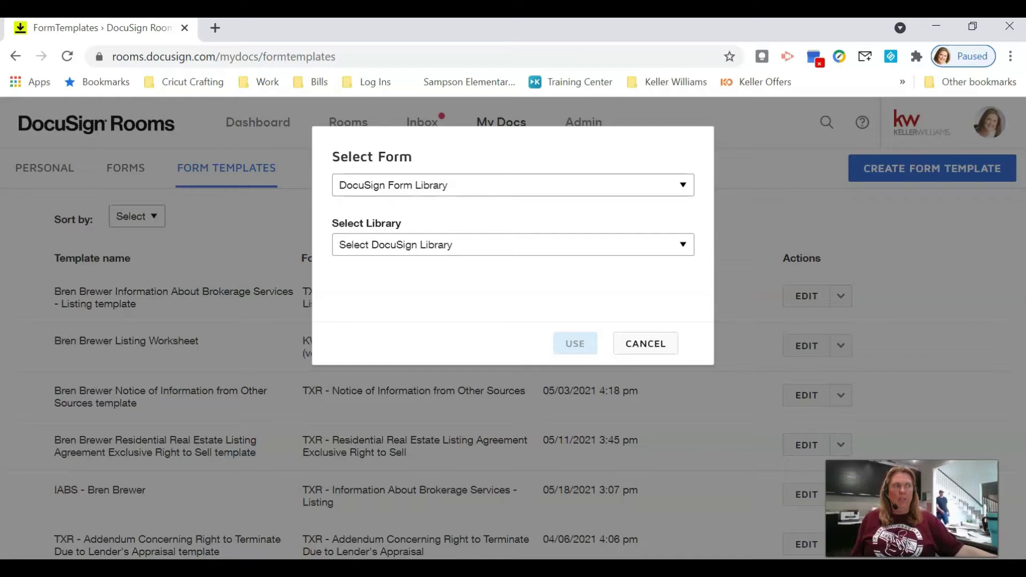
click(553, 184)
click(506, 203)
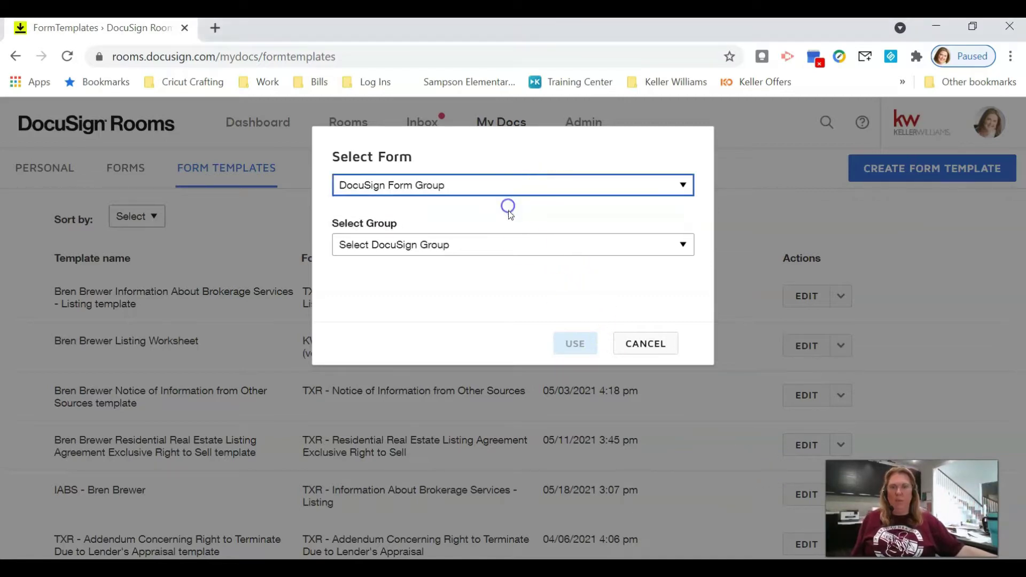
click(525, 250)
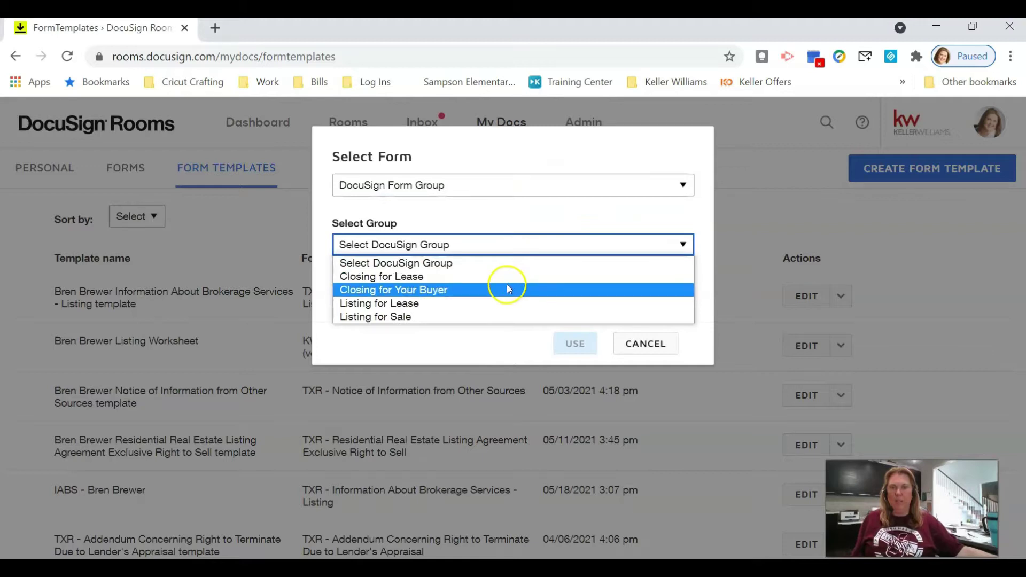
click(497, 317)
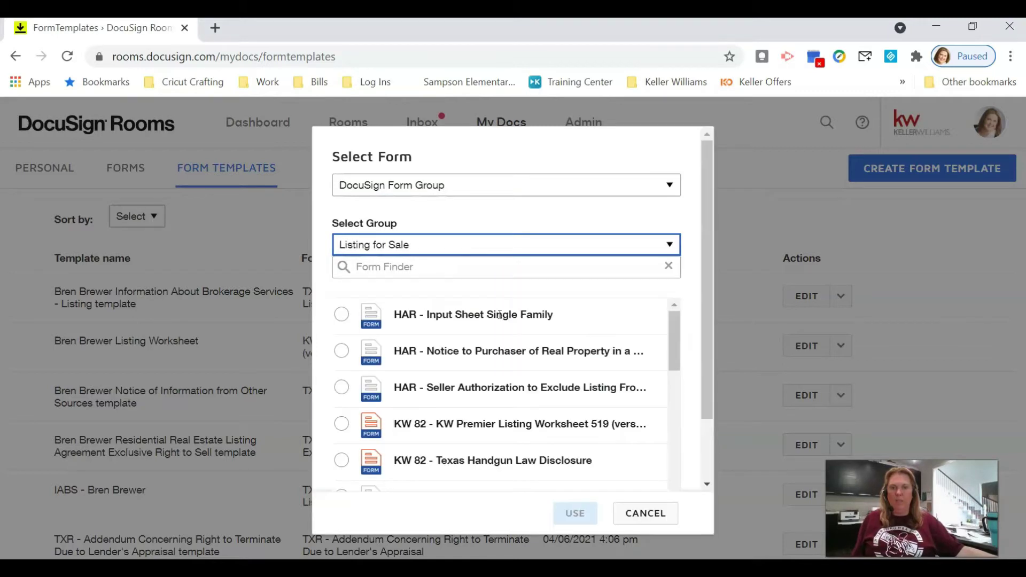
Step: Build the template from the TXR - Notice of Information from Other Sources form
scroll(524, 359, down, 1)
scroll(528, 362, up, 1)
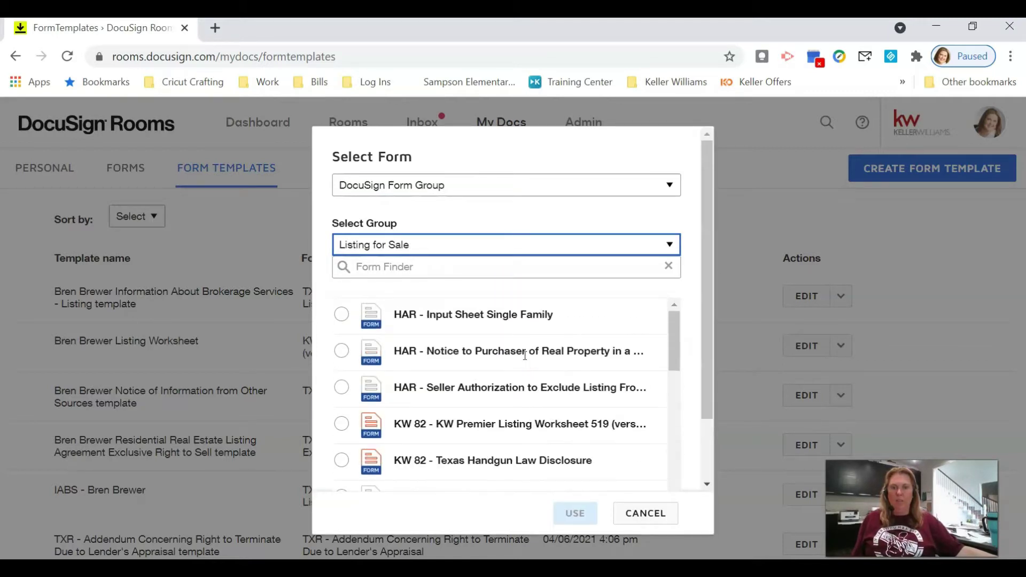
scroll(532, 366, down, 1)
scroll(531, 363, down, 2)
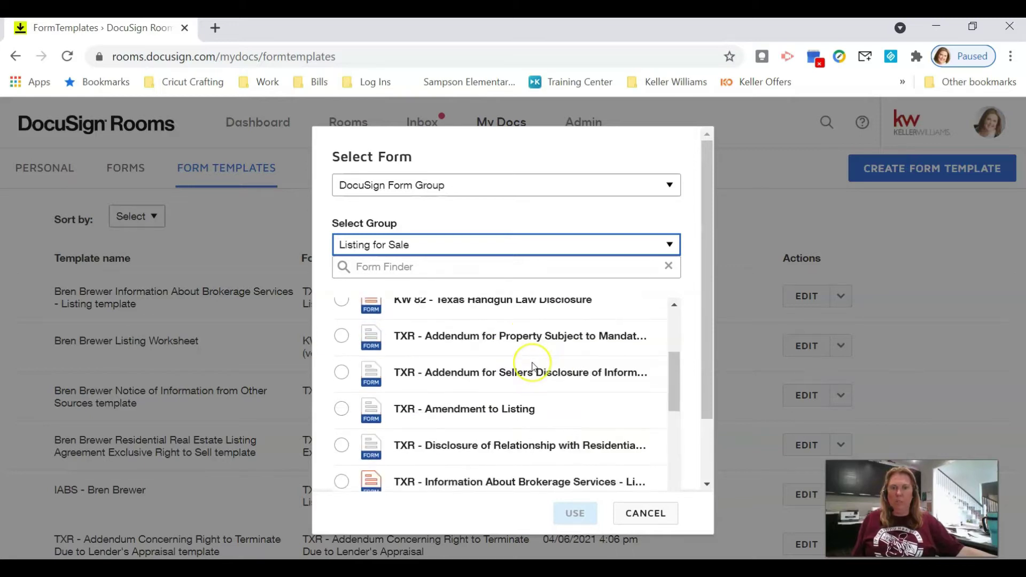
scroll(532, 366, down, 2)
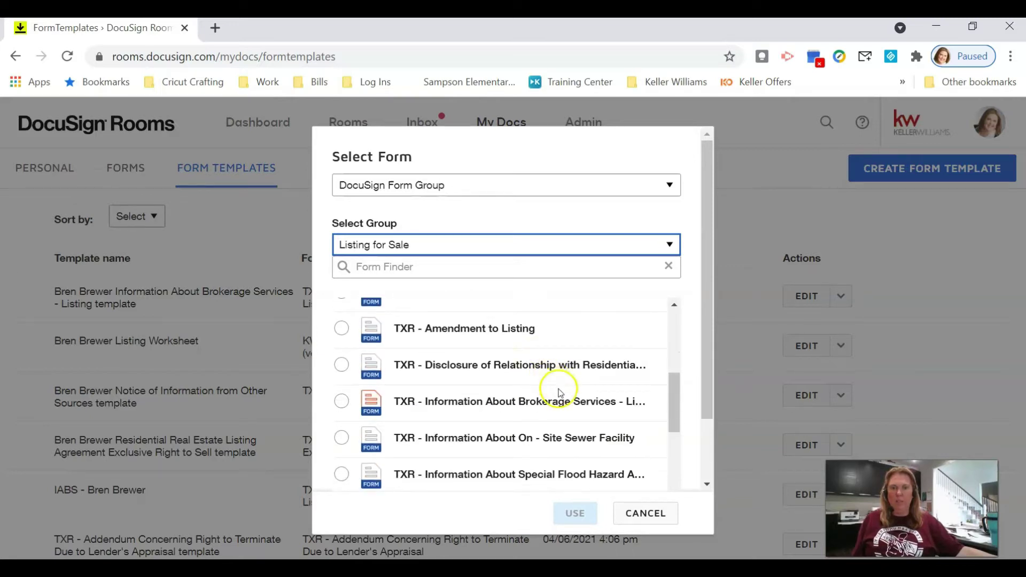
scroll(556, 387, down, 4)
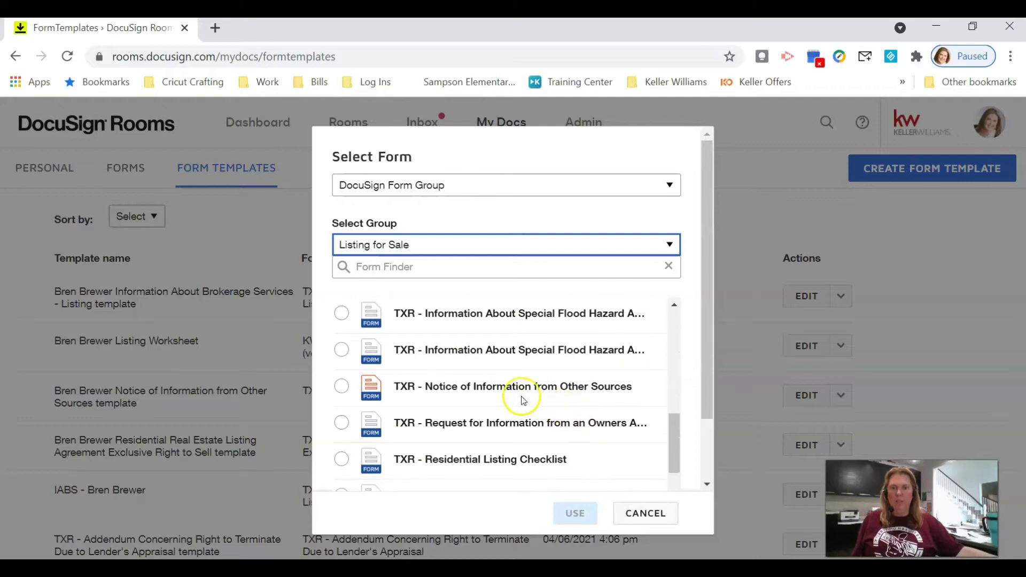
click(341, 388)
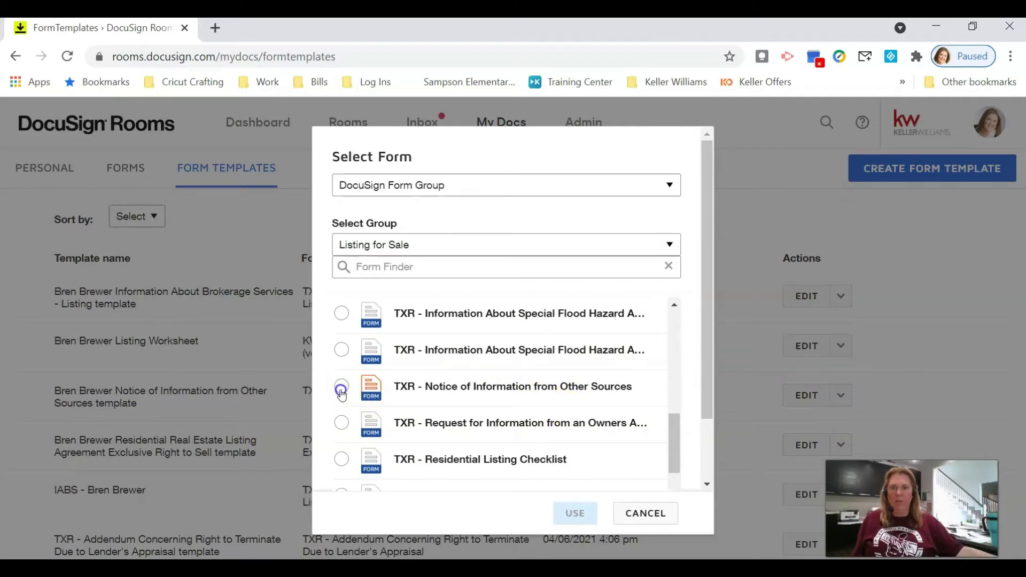
click(575, 514)
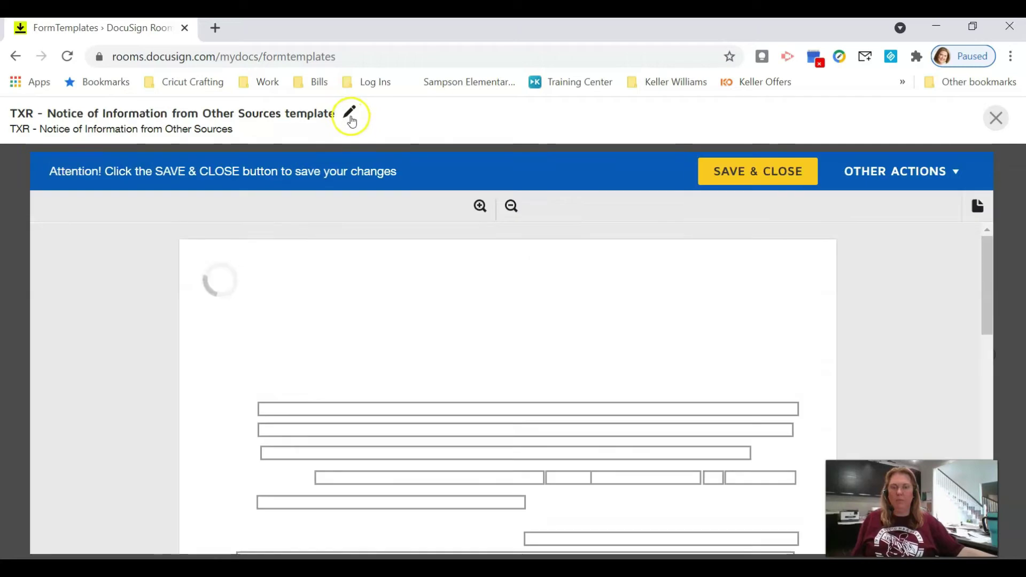
Step: Append the agent's name to the template title and enter 'Keller Williams Premier' as the From broker
click(350, 115)
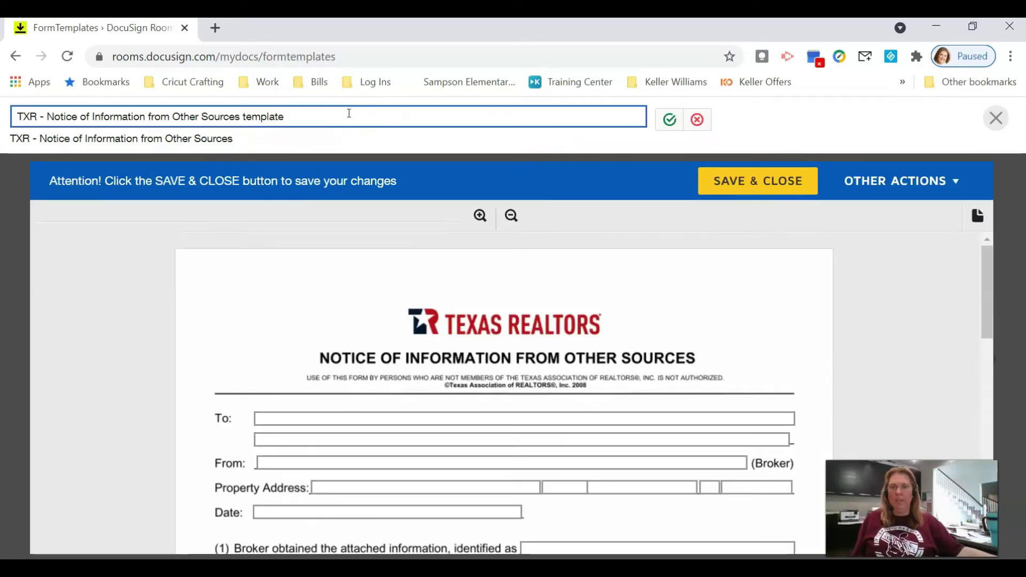
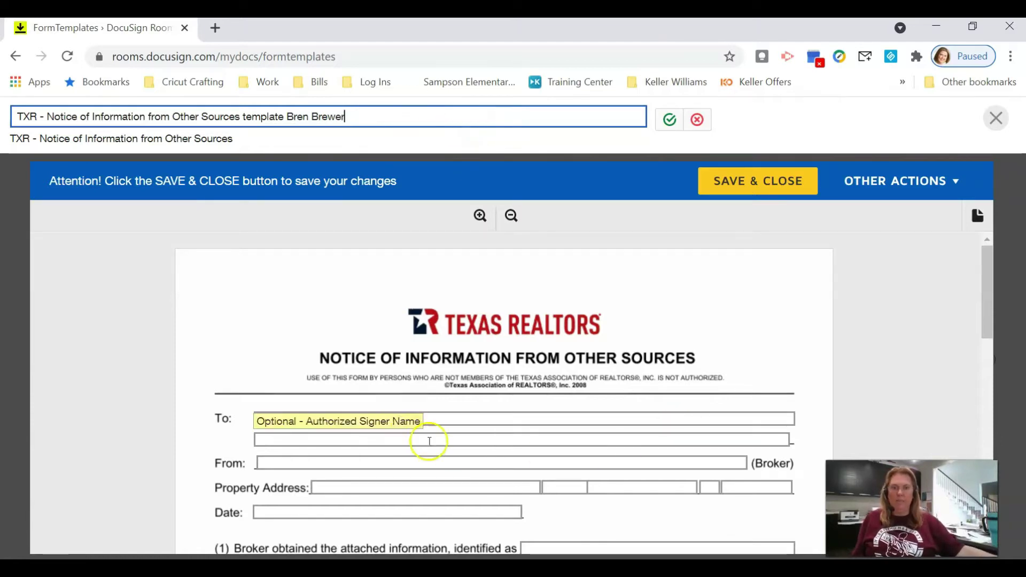
scroll(380, 428, down, 1)
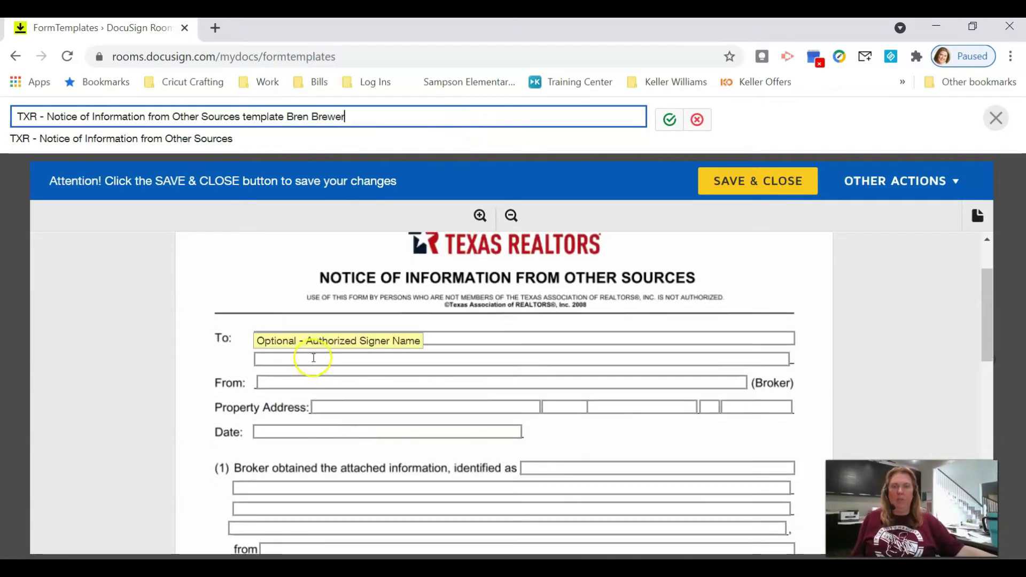
click(289, 383)
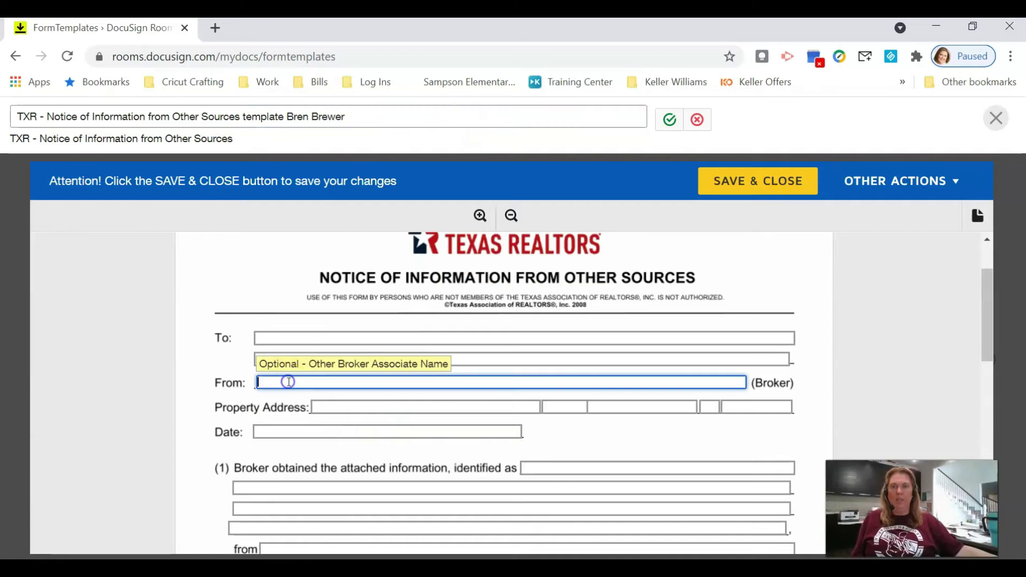
text(Keller Williams)
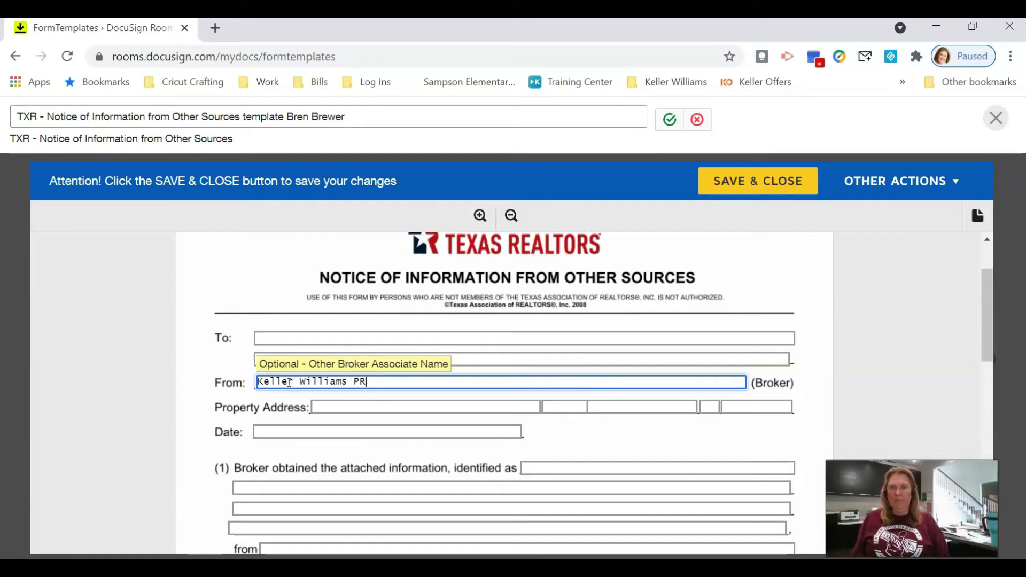
text( Premier)
key(Tab)
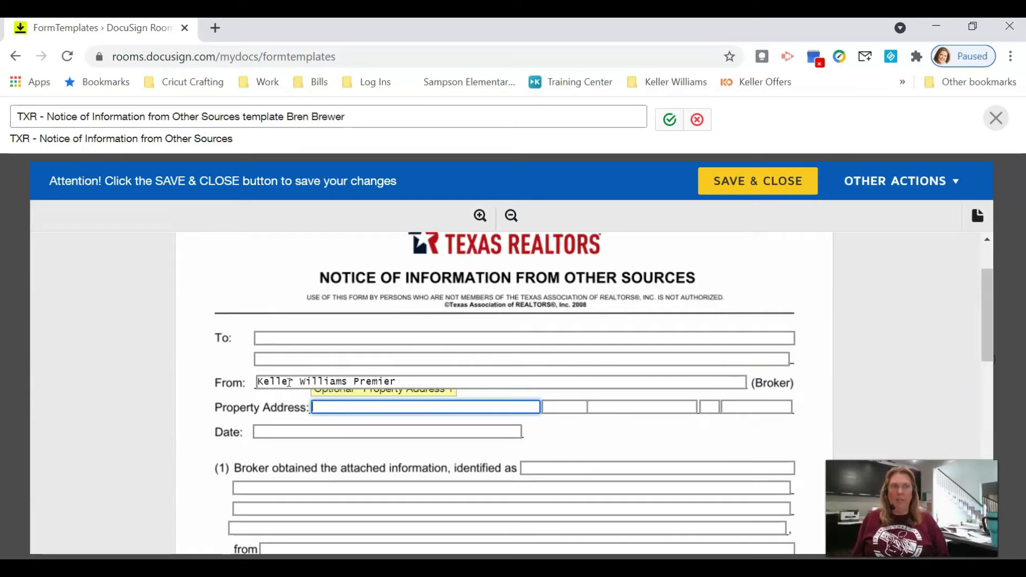
key(Tab)
Step: List tax records, square footage, school zones and more in section (1), citing tax assessor and MLS sources
scroll(444, 449, down, 3)
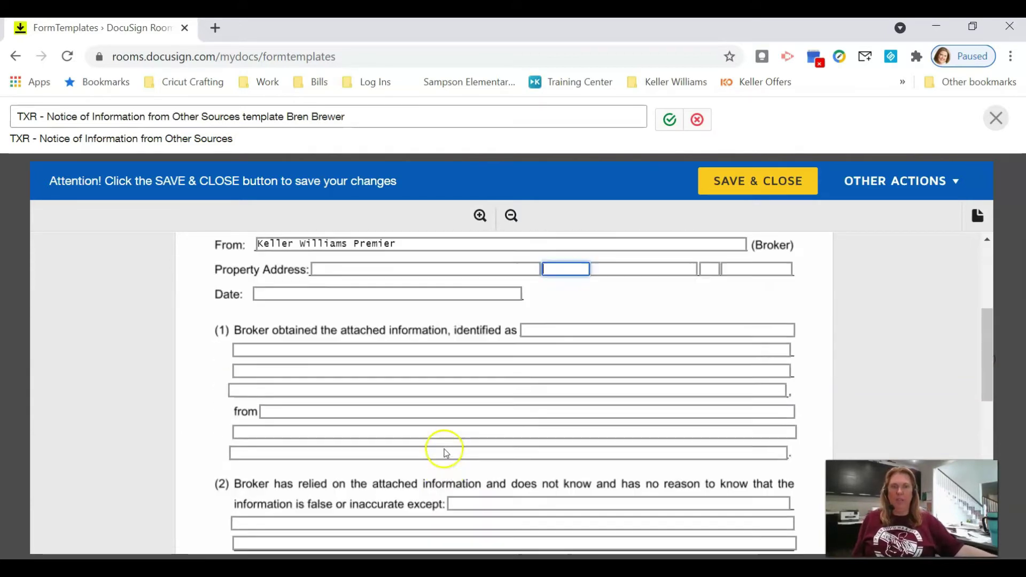
click(541, 305)
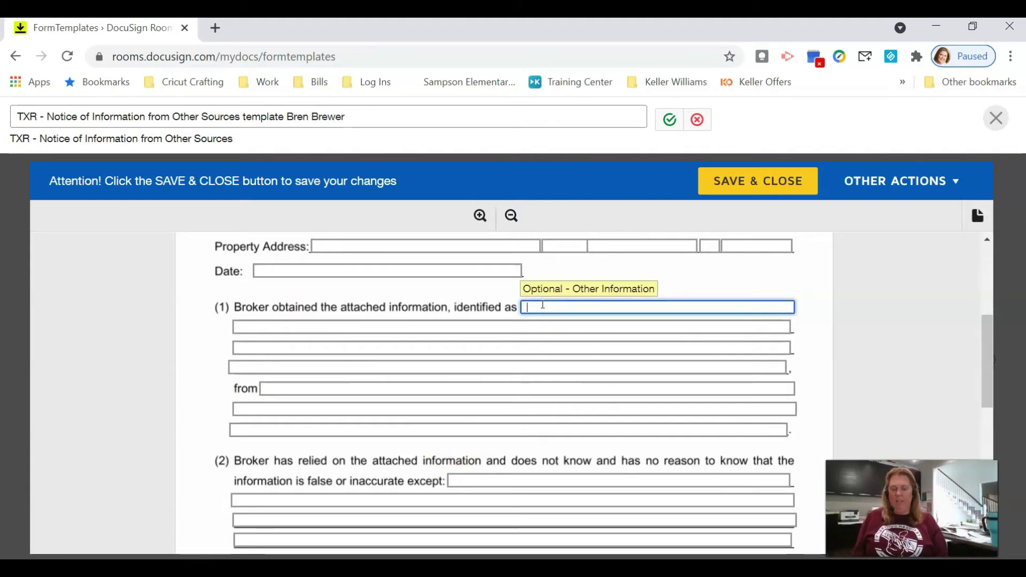
text(Tax records, square footage, features, school zones, utility costs, and all other information about the property.)
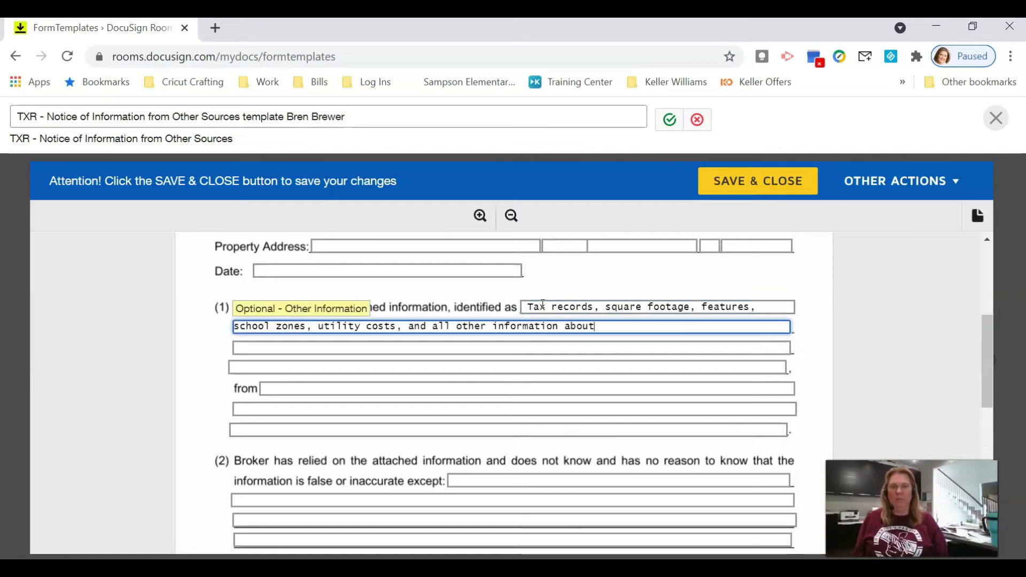
click(326, 389)
text(County tax assessor/collector's website, MLS records, school district website and Sellers)
Step: Add a disclaimer to confirm school information and square footage independently in section (2)
scroll(550, 320, down, 3)
click(550, 320)
text(Please confirm school information,)
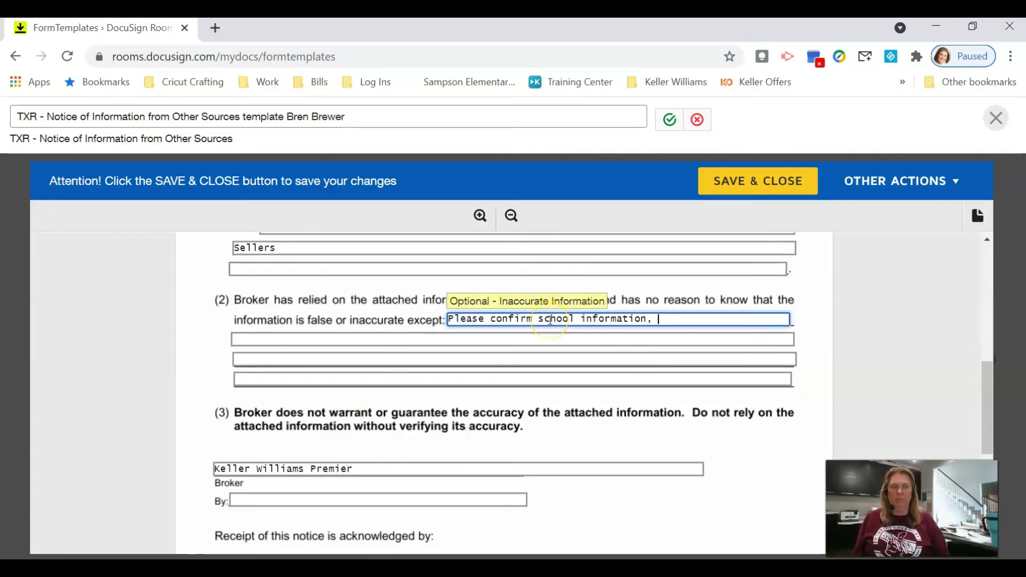
text( square footage & all other information with independent sources. All information is supplied as)
text( a courtesy)
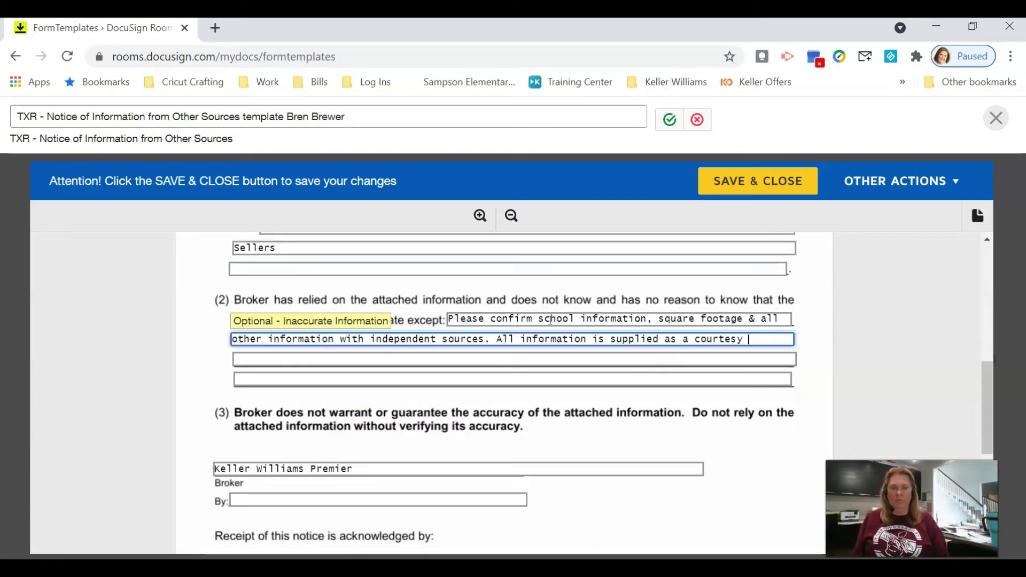
text( & was procured from other sources and although usually correct, can change or be inaacurate.)
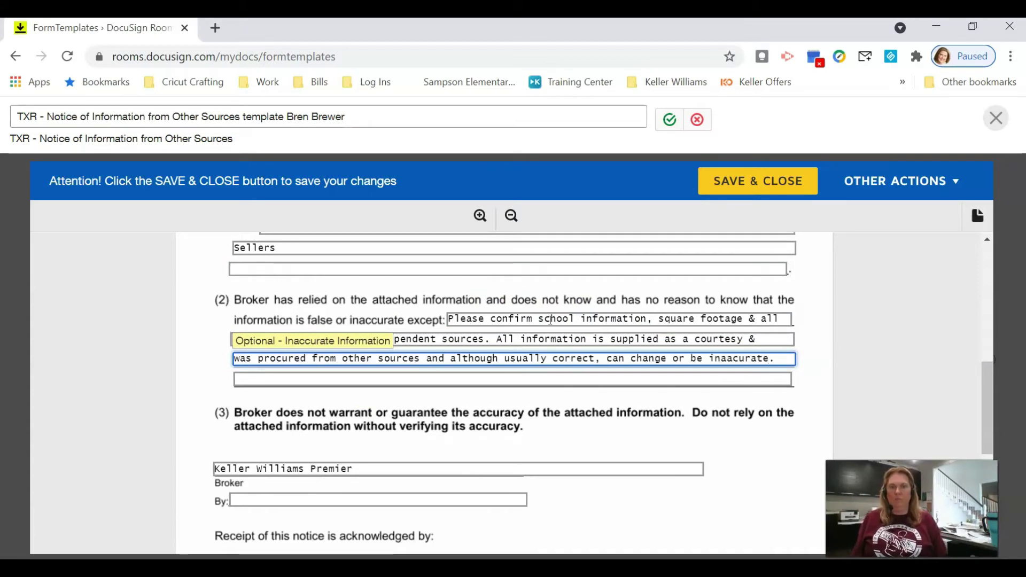
scroll(550, 320, down, 3)
click(488, 412)
scroll(489, 417, up, 4)
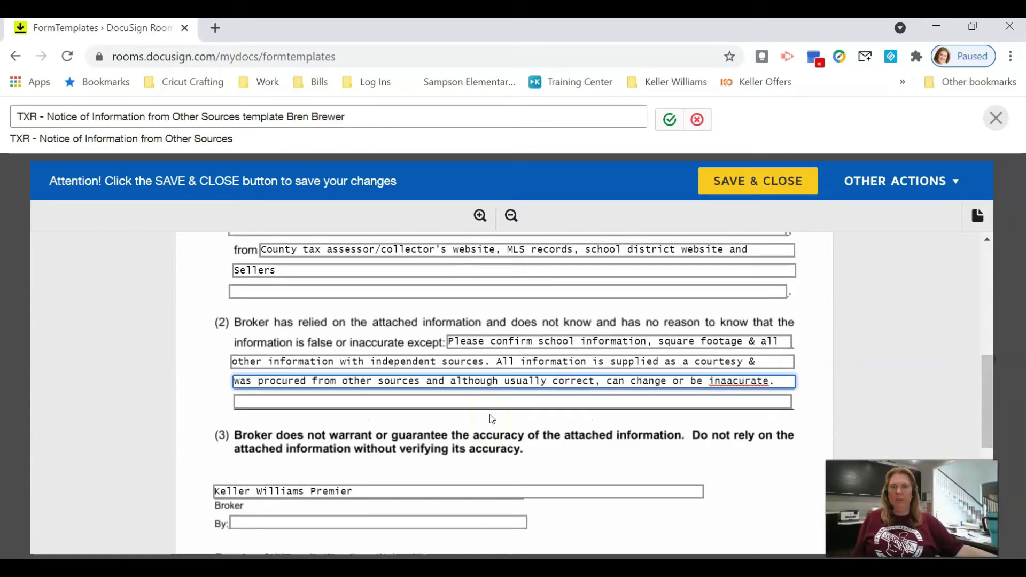
scroll(489, 415, up, 7)
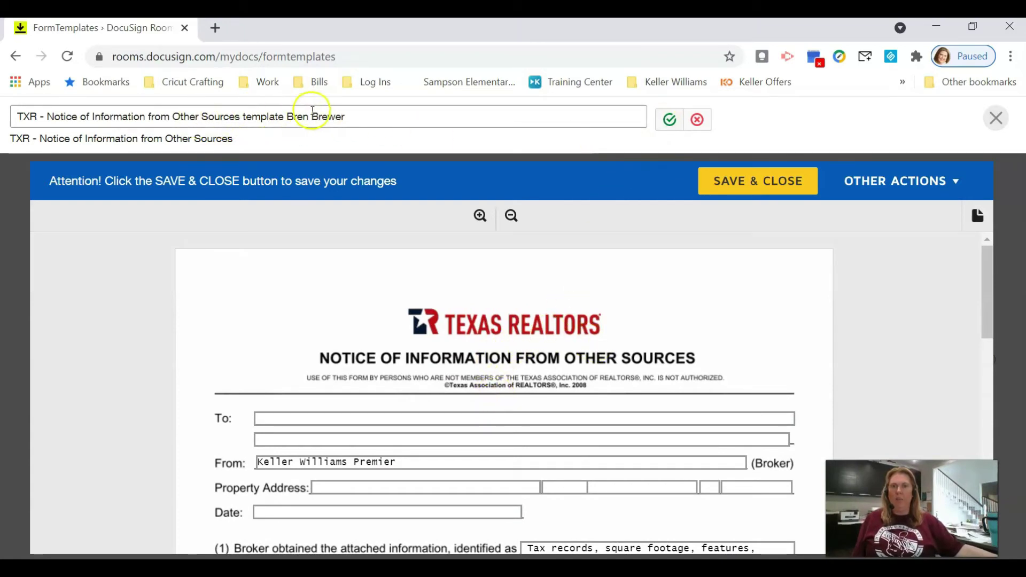
Step: Confirm the agent-named title, then save and close the Notice of Information template
click(670, 119)
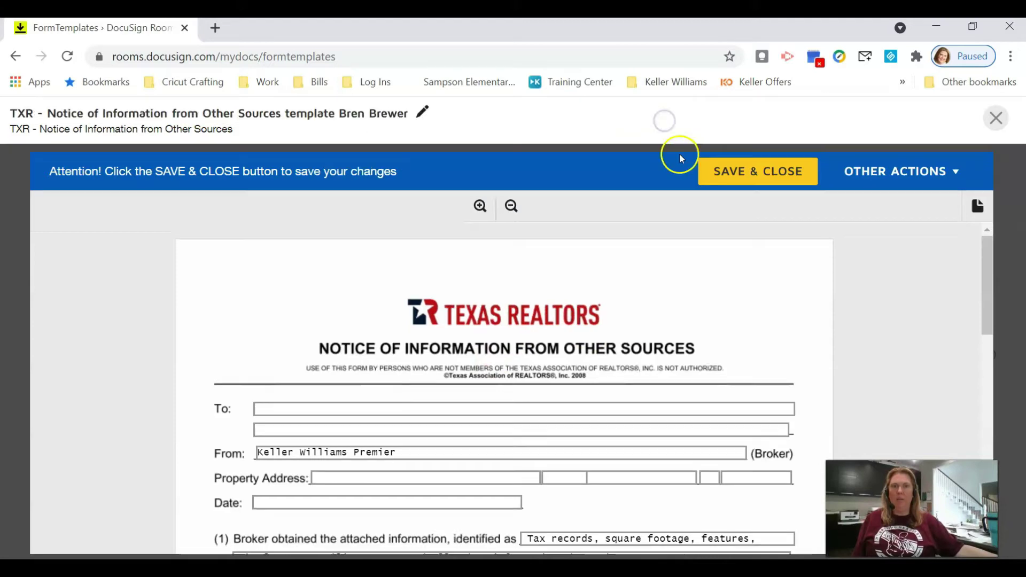
scroll(695, 283, down, 10)
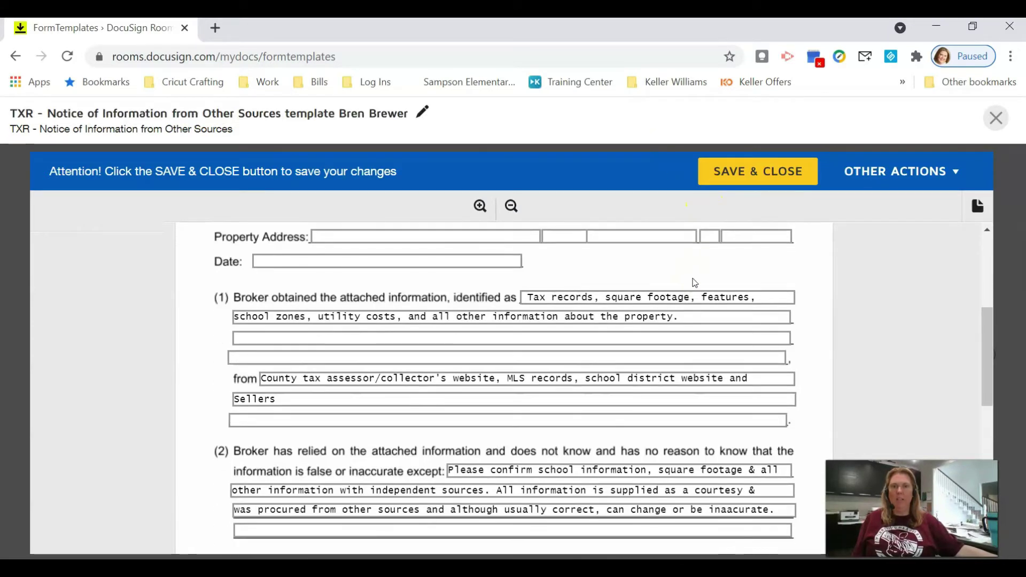
scroll(695, 283, down, 2)
scroll(714, 245, up, 2)
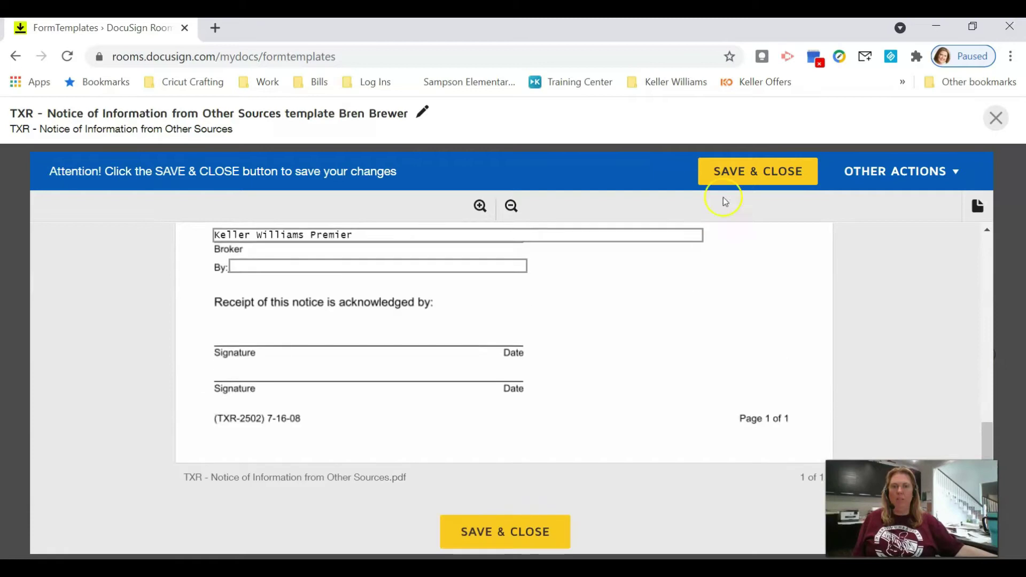
click(742, 168)
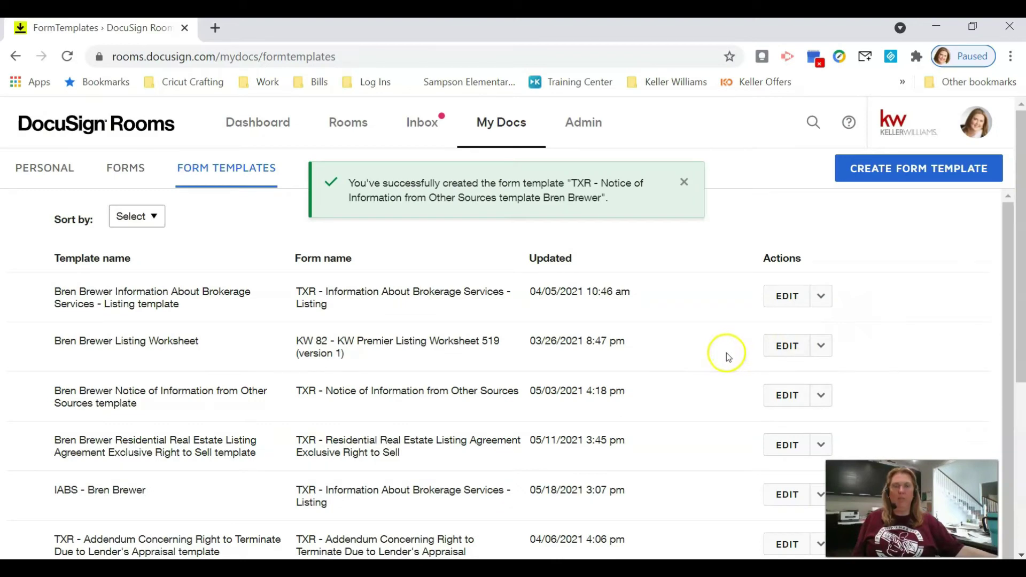
scroll(346, 392, down, 2)
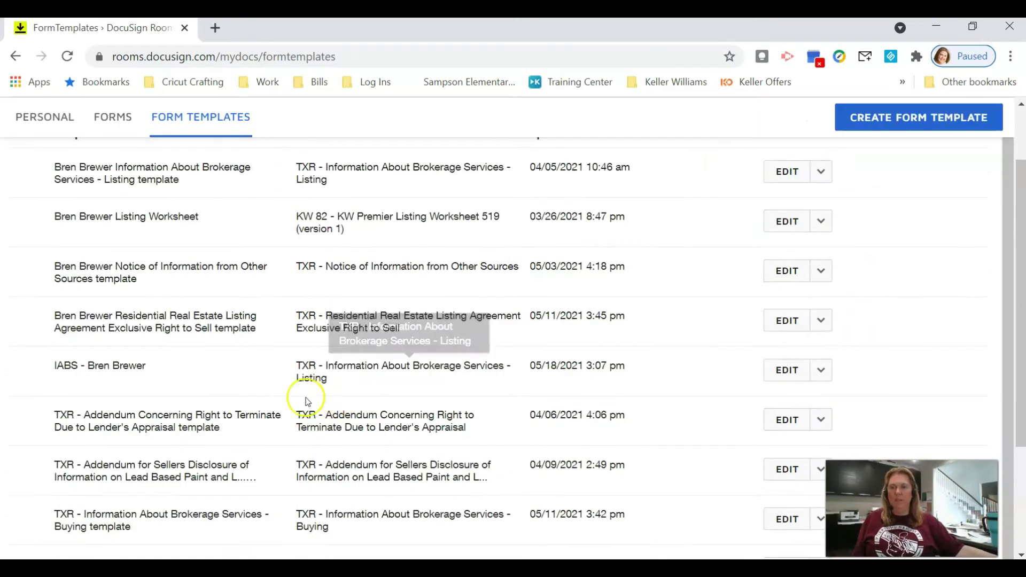
scroll(183, 279, down, 3)
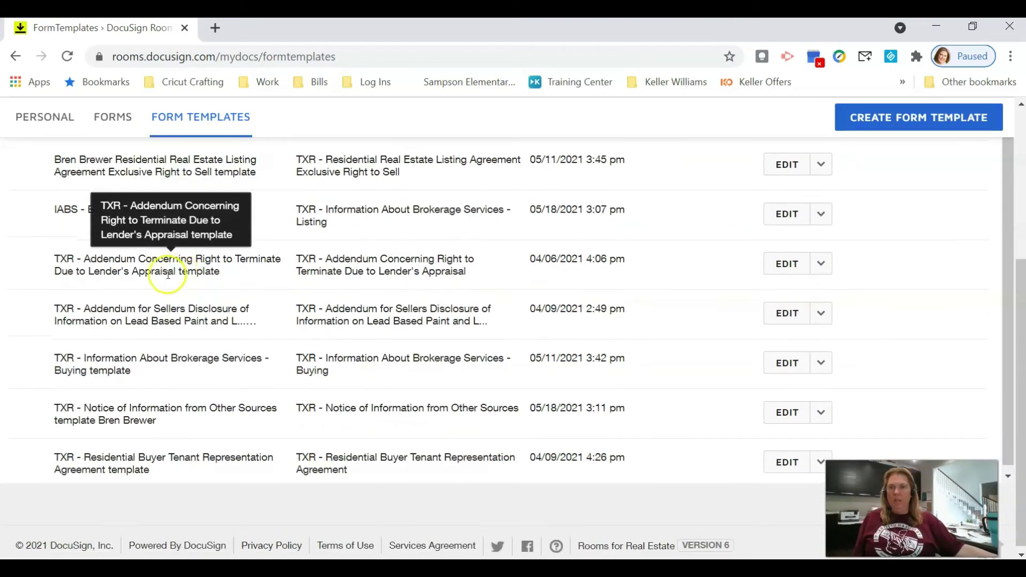
scroll(171, 267, up, 3)
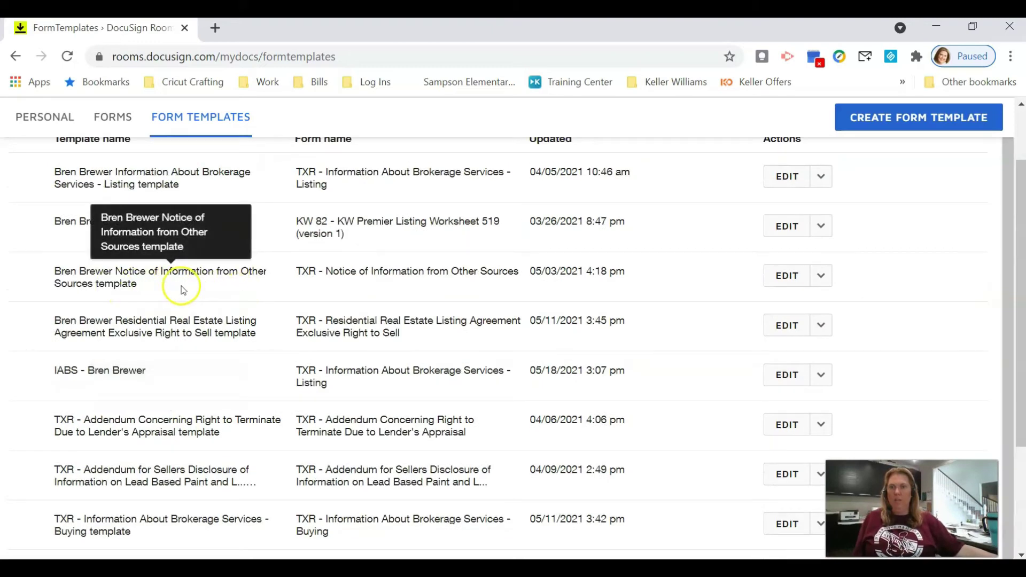
scroll(167, 292, down, 1)
scroll(238, 337, down, 3)
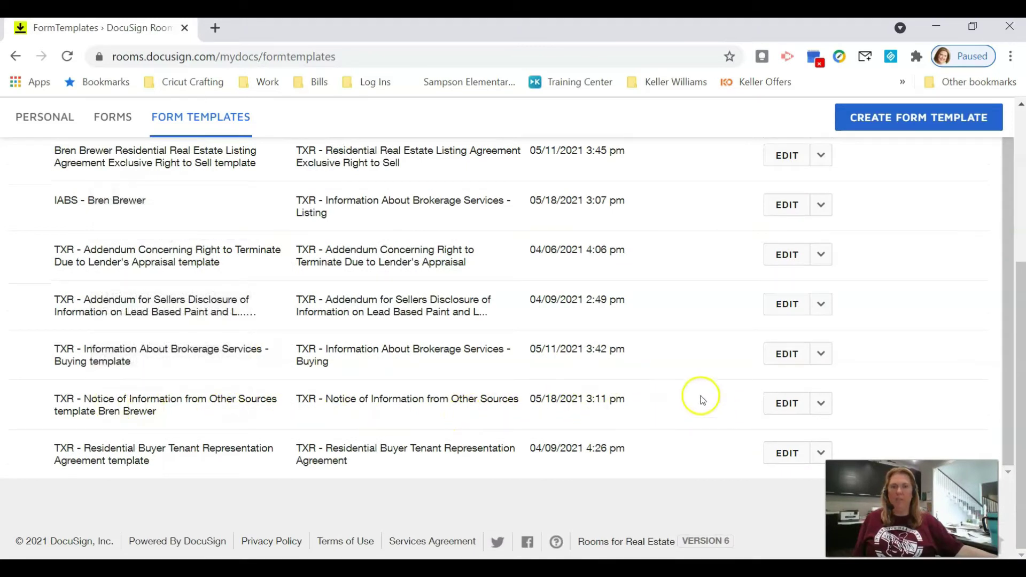
scroll(702, 398, up, 1)
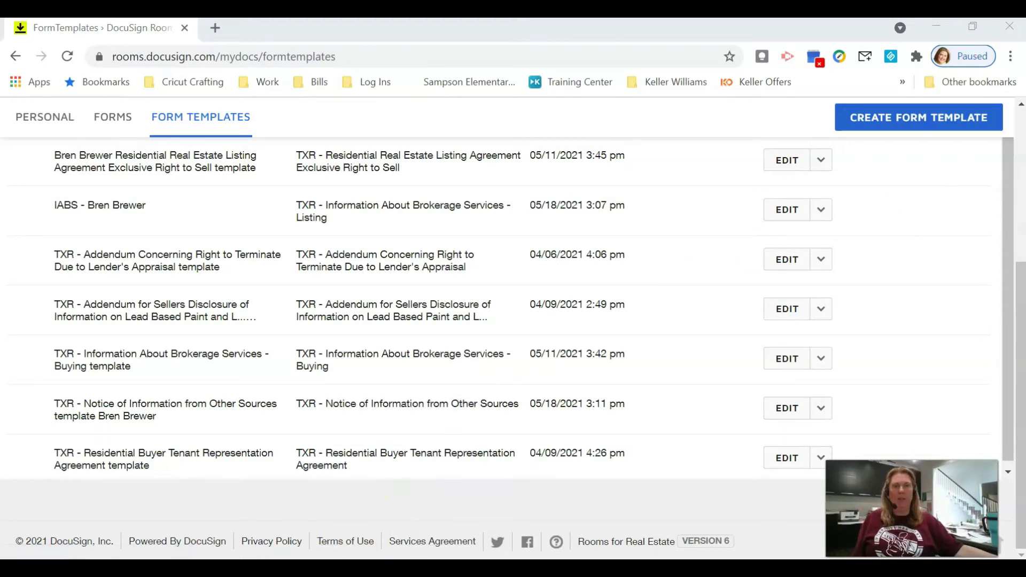
Step: Create a form template from the Listing for Sale group's TXR - Residential Real Estate Listing Agreement
click(919, 119)
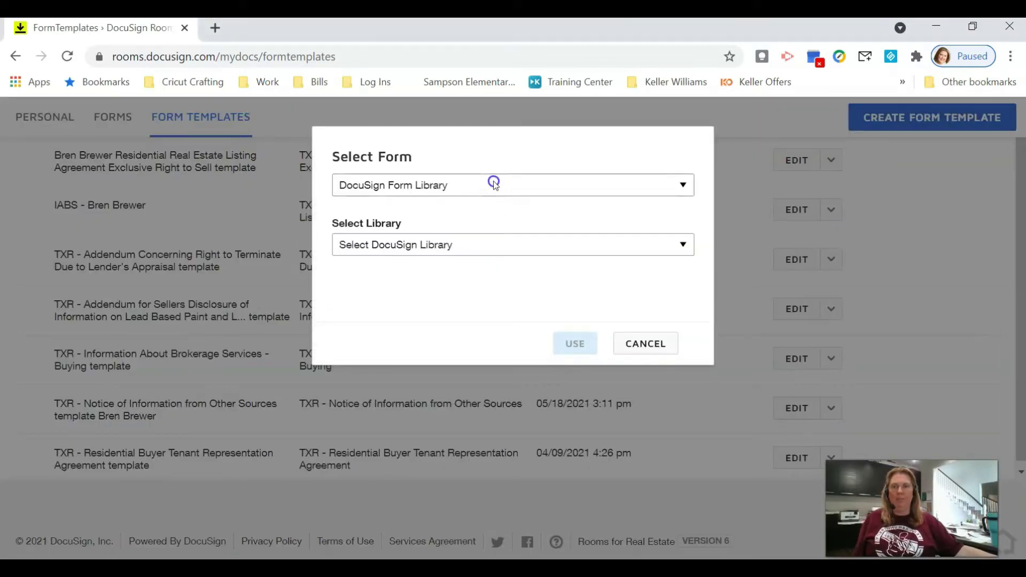
click(493, 183)
click(479, 215)
click(482, 185)
click(473, 204)
click(482, 247)
click(462, 313)
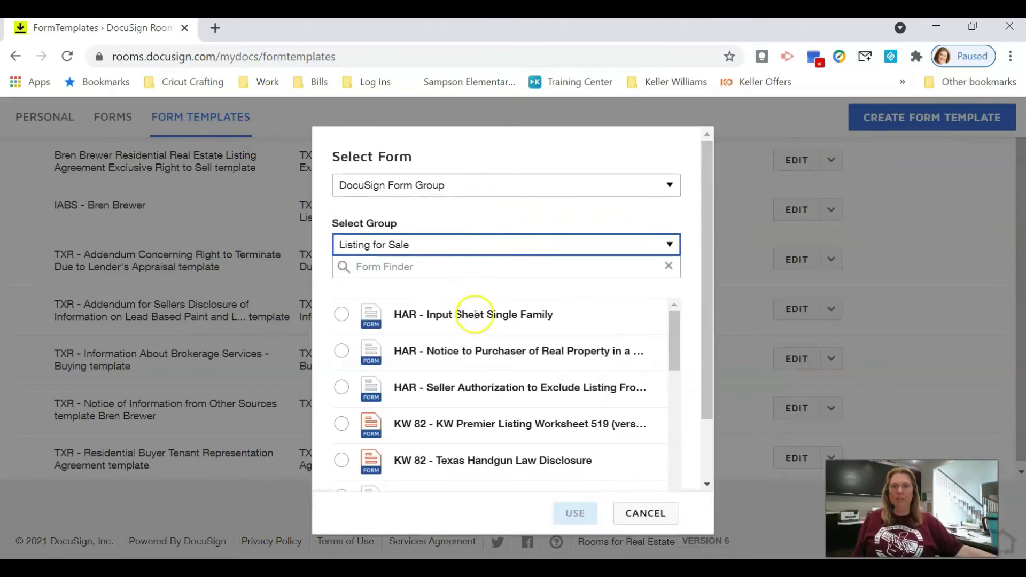
scroll(495, 355, down, 5)
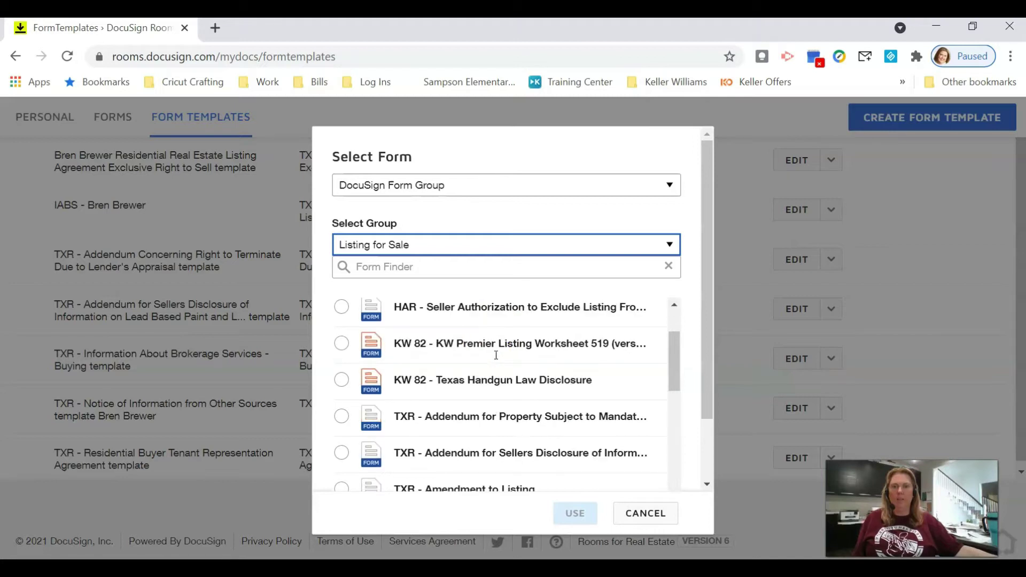
scroll(497, 357, down, 3)
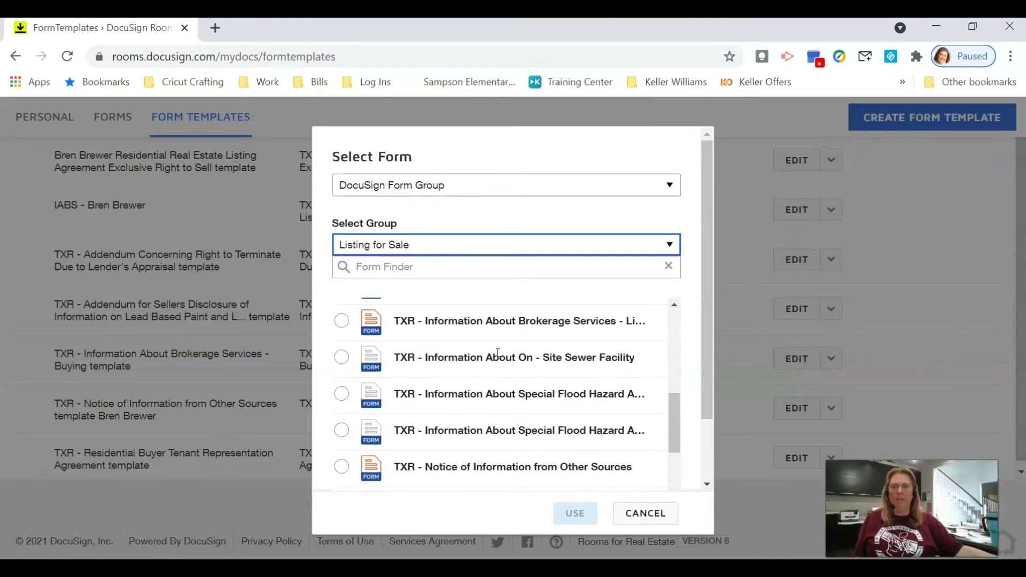
scroll(497, 353, down, 2)
scroll(496, 352, down, 2)
scroll(519, 353, down, 3)
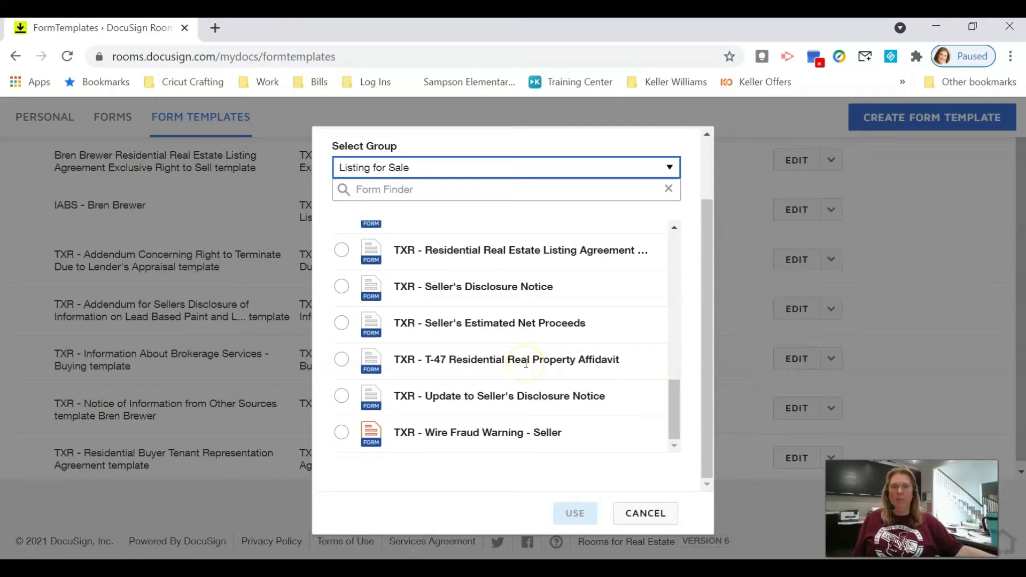
click(341, 250)
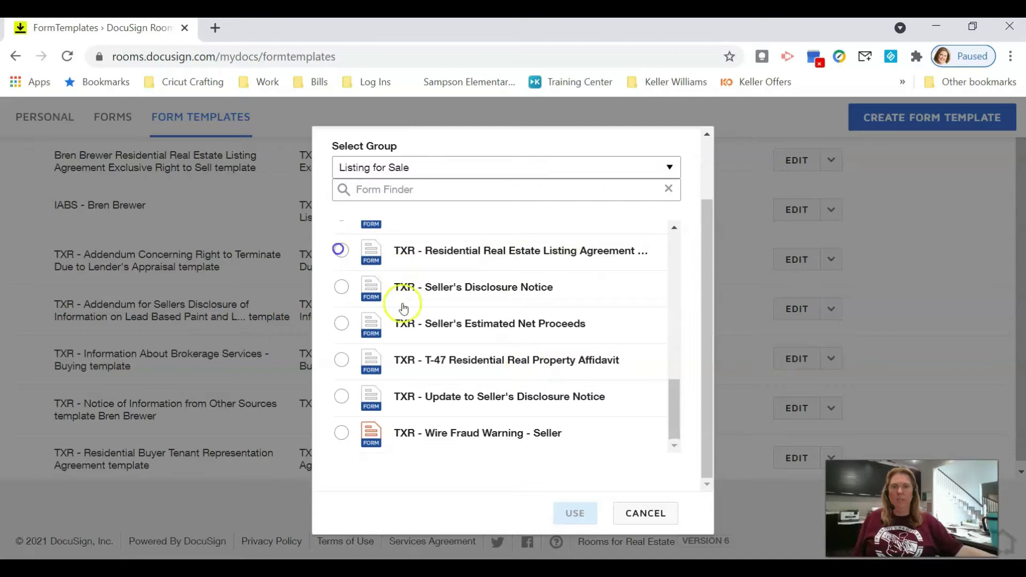
click(575, 513)
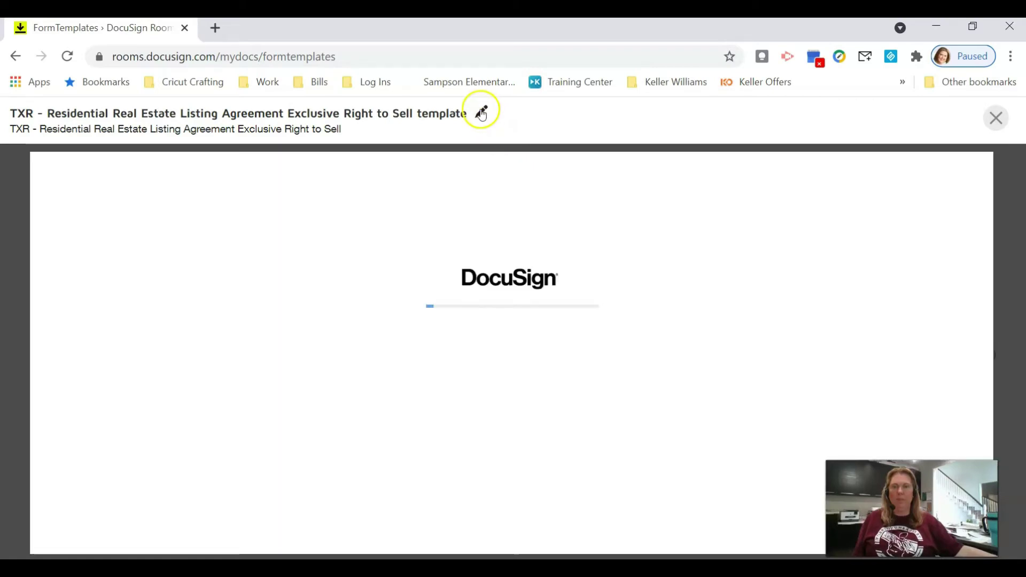
Step: Retitle the template as the agent's name followed by 'Residential Listing Agreement'
click(481, 110)
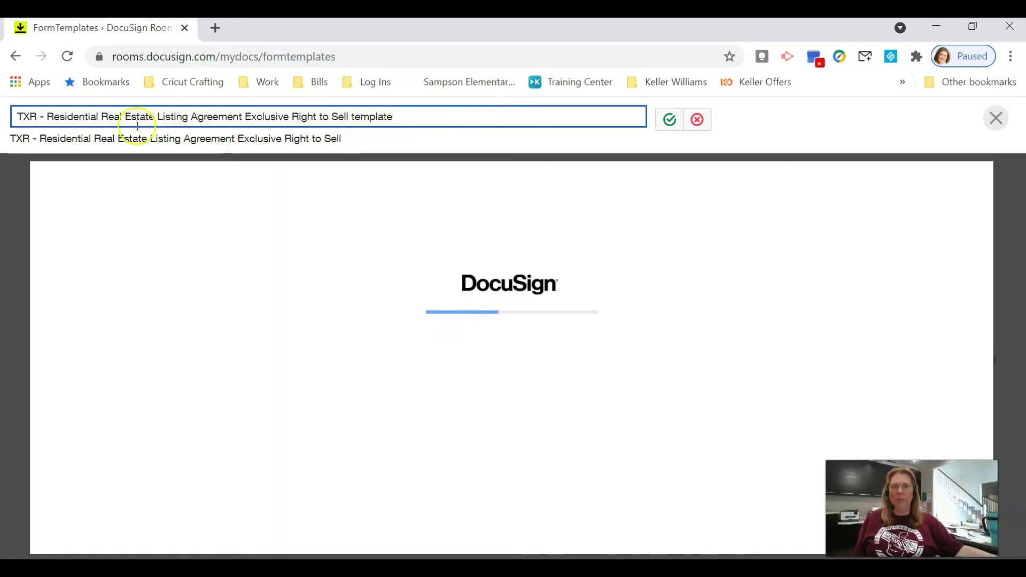
drag(46, 115, 498, 105)
key(Return)
scroll(321, 277, down, 3)
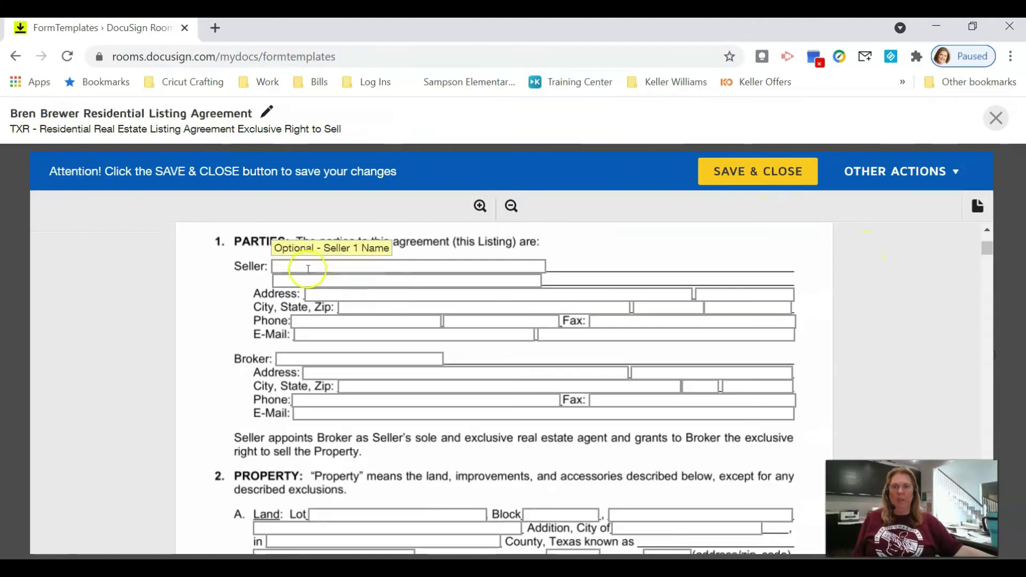
Step: Enter Keller Williams Premier as the broker, with its office street address and suite #420
click(301, 355)
text(Keller Williams Premier)
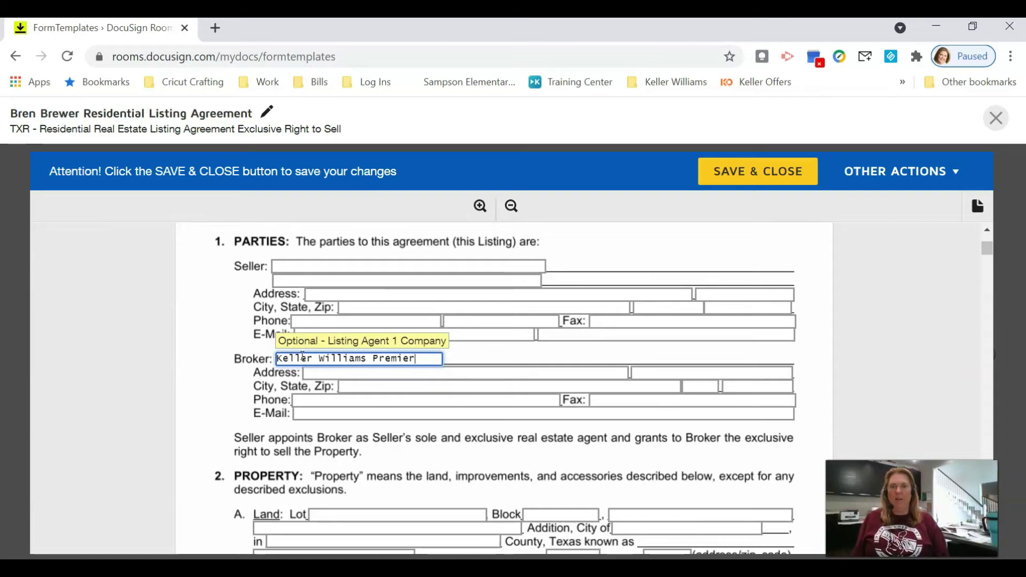
key(Tab)
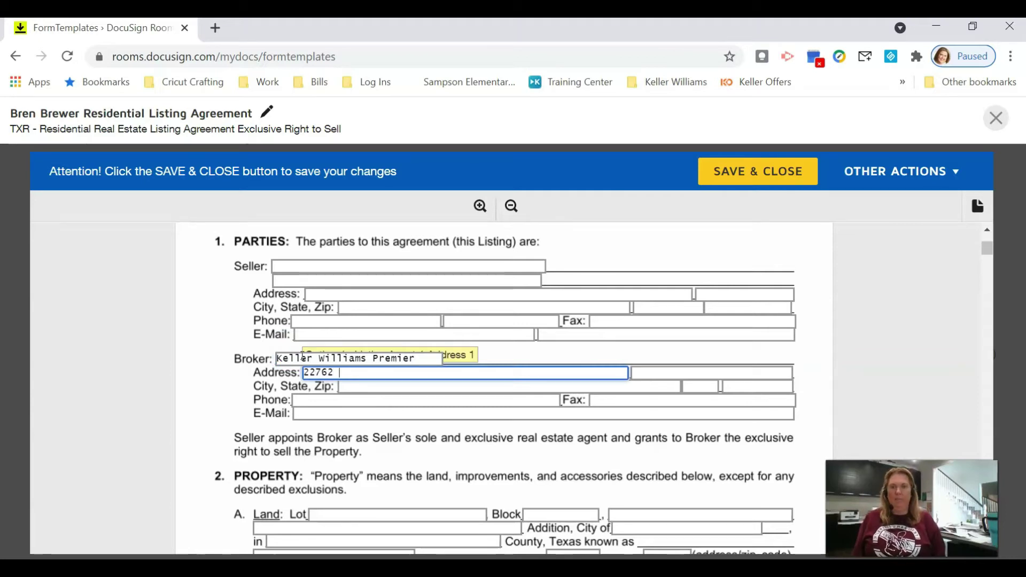
text(22762 Westheimer Pkwy)
key(Tab)
key(shift+Tab)
key(Tab)
text(#420)
key(Tab)
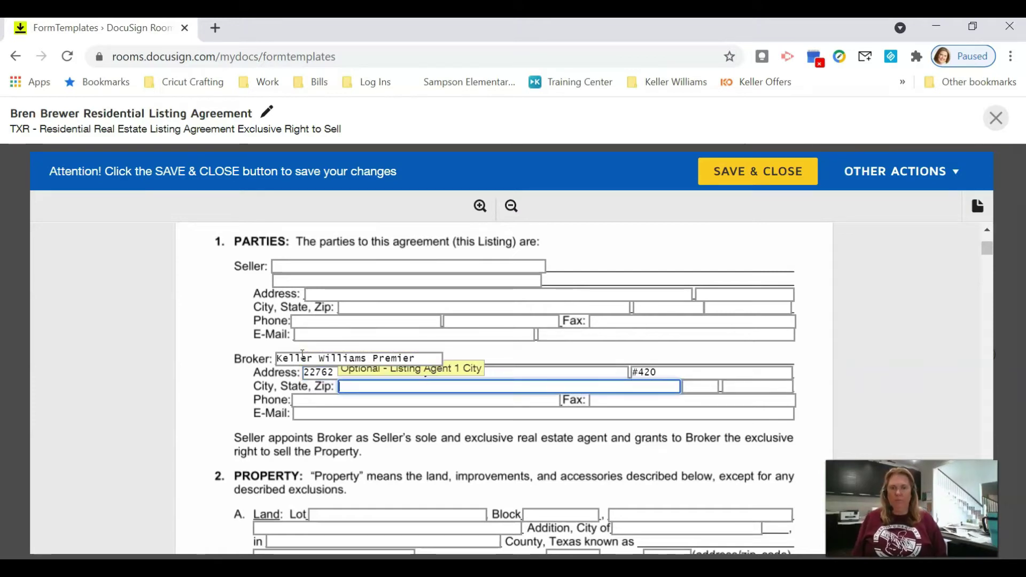
Step: Fill in the broker's zip code, office phone number and e-mail address
key(Tab)
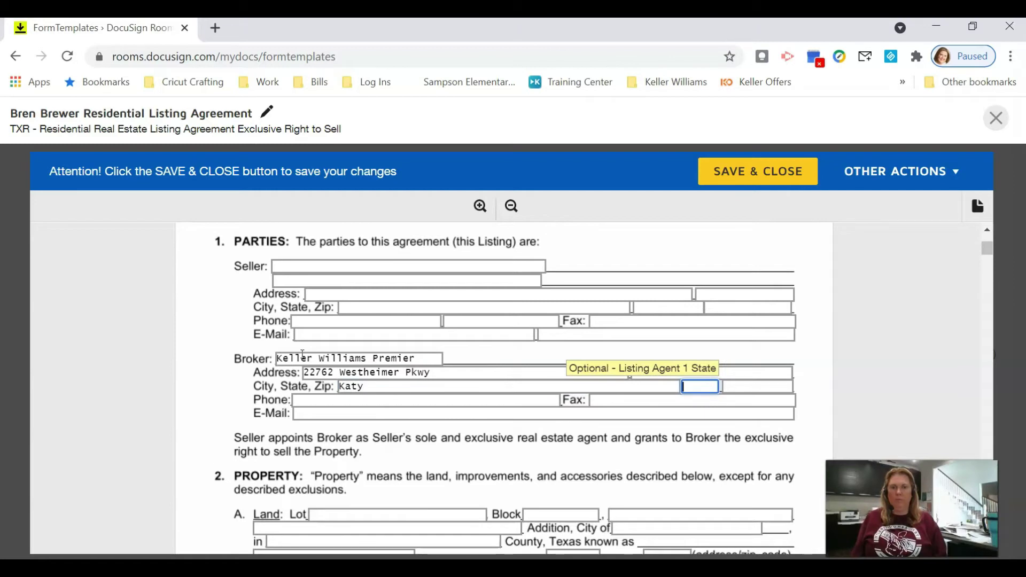
key(Tab)
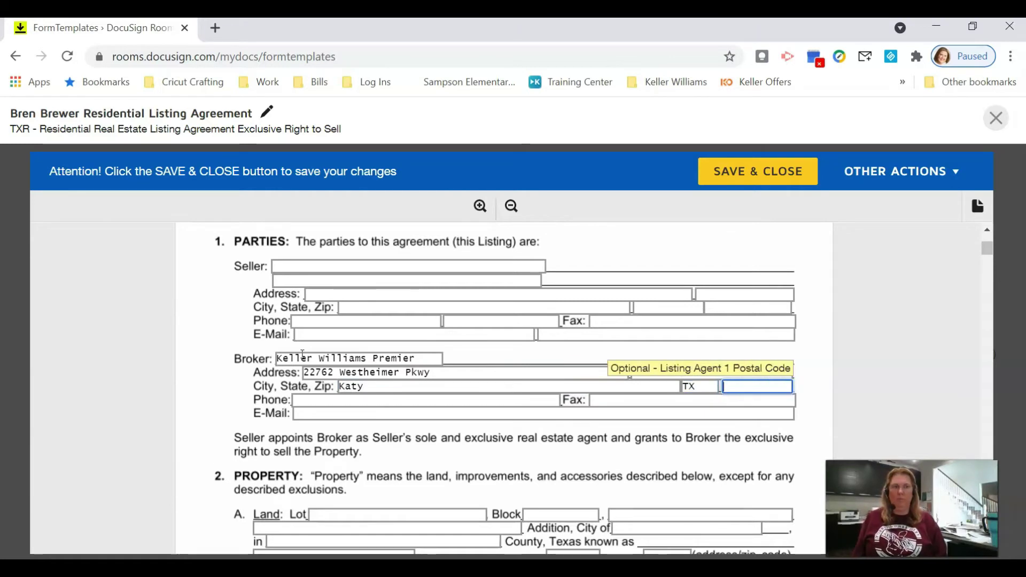
text(77450)
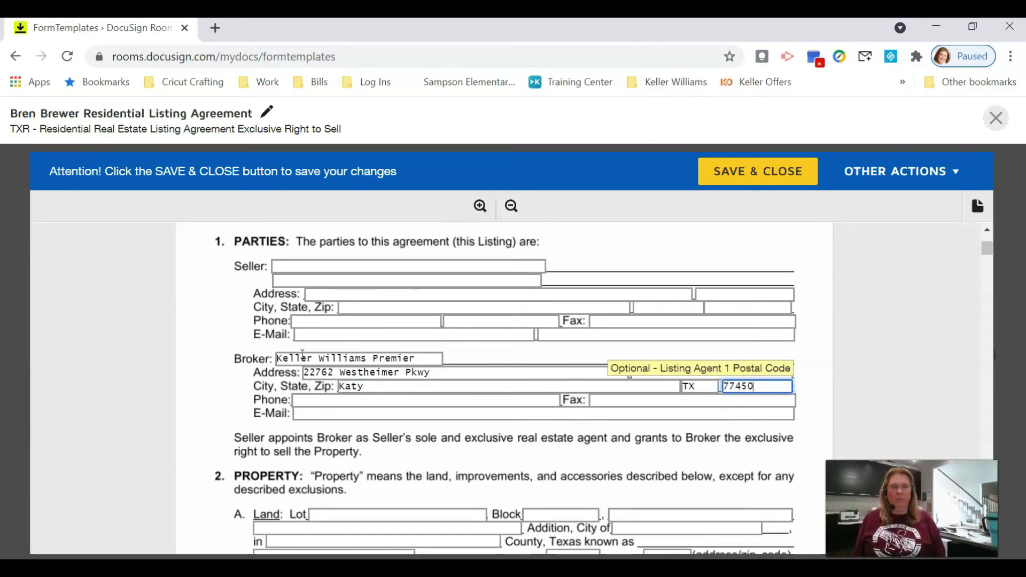
key(Tab)
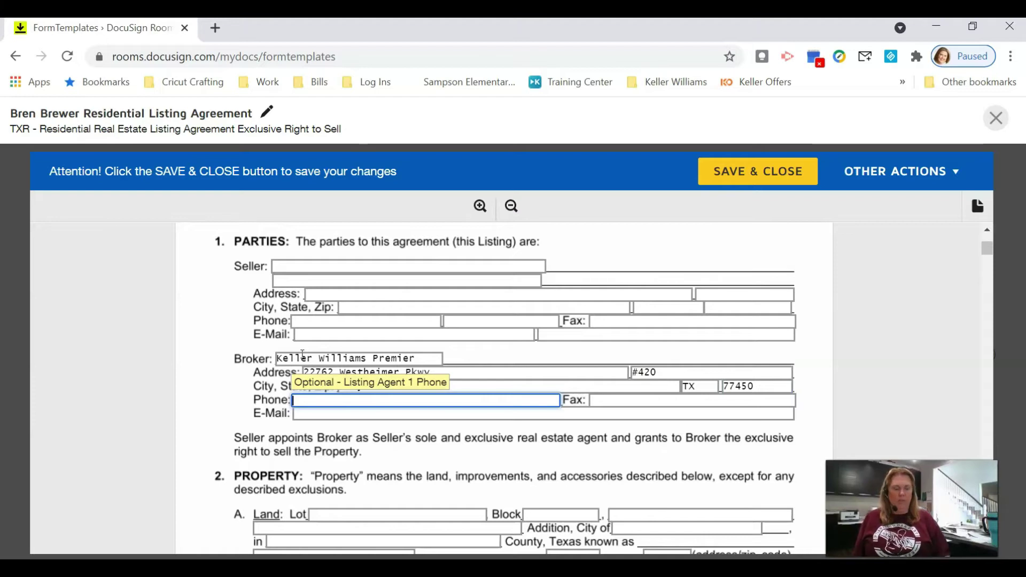
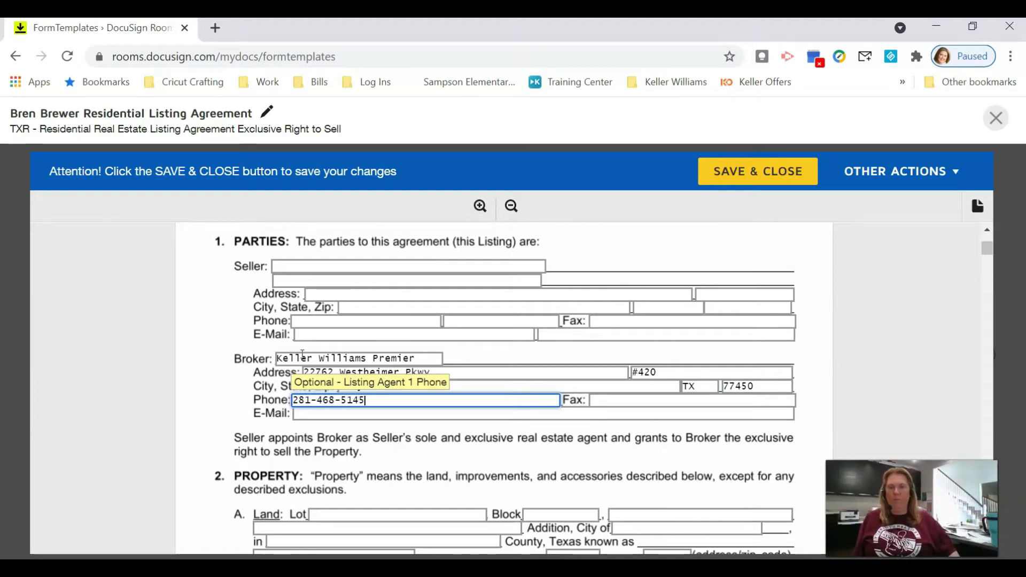
key(Tab)
key(Tab)
text(b)
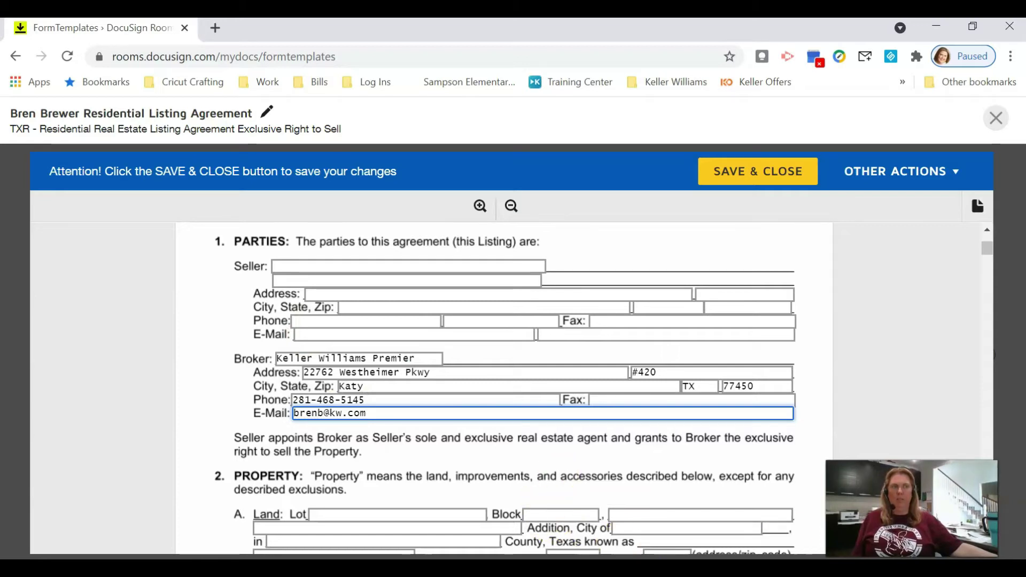
scroll(693, 499, down, 3)
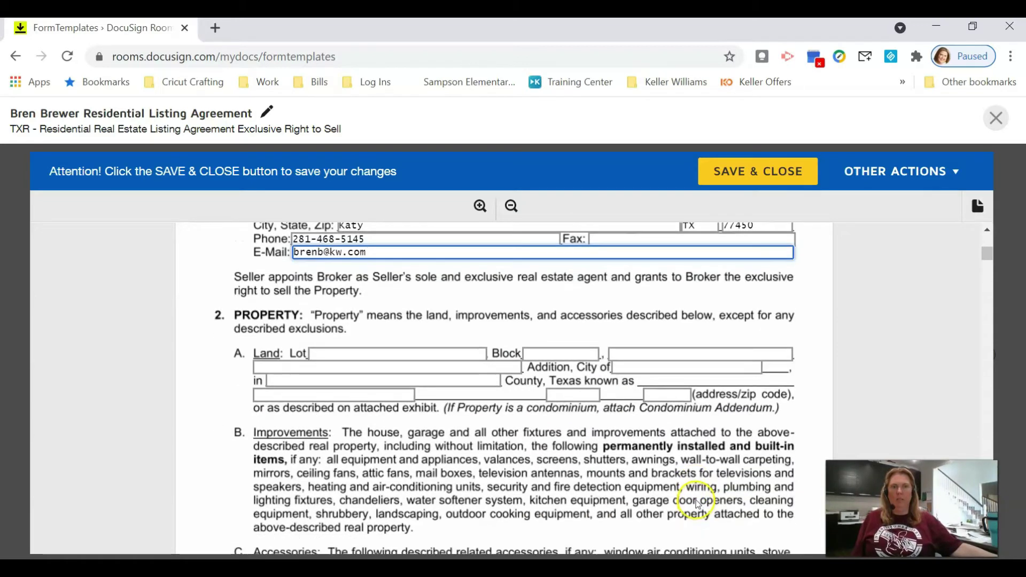
scroll(497, 381, down, 2)
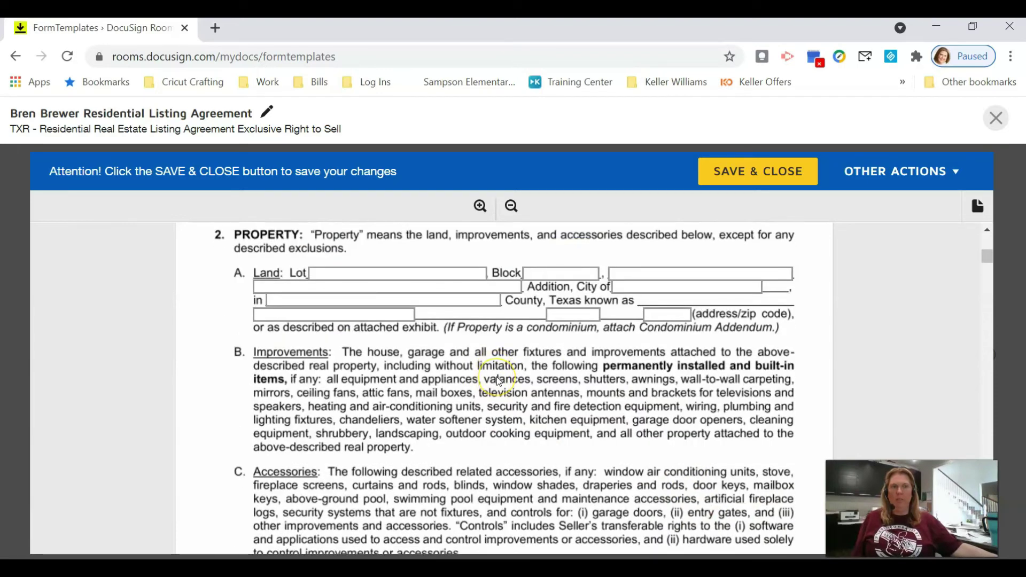
scroll(497, 380, down, 2)
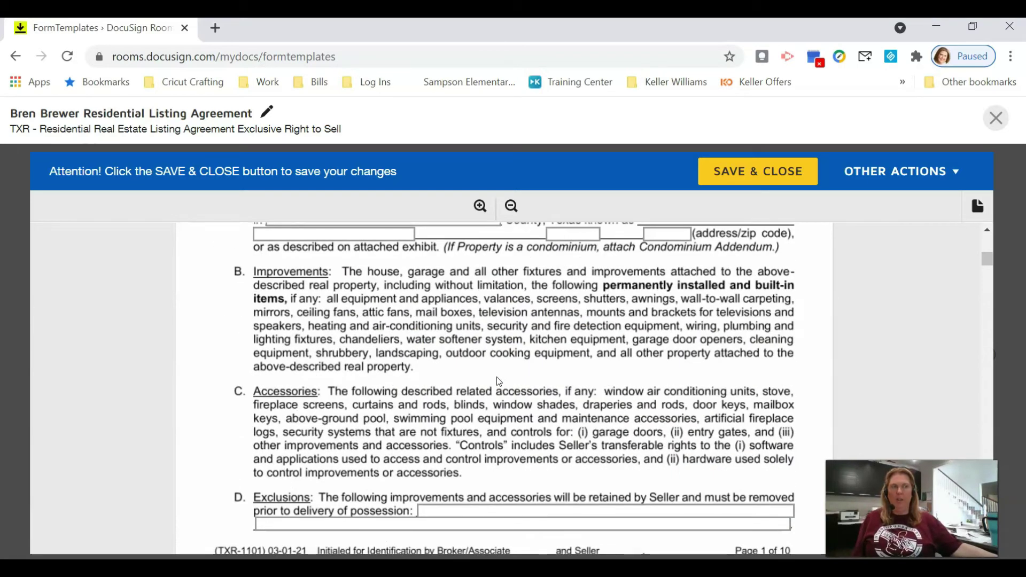
Step: Mark the property as subject to an owners' association and set broker compensation to 6% of the sales price
scroll(496, 377, down, 2)
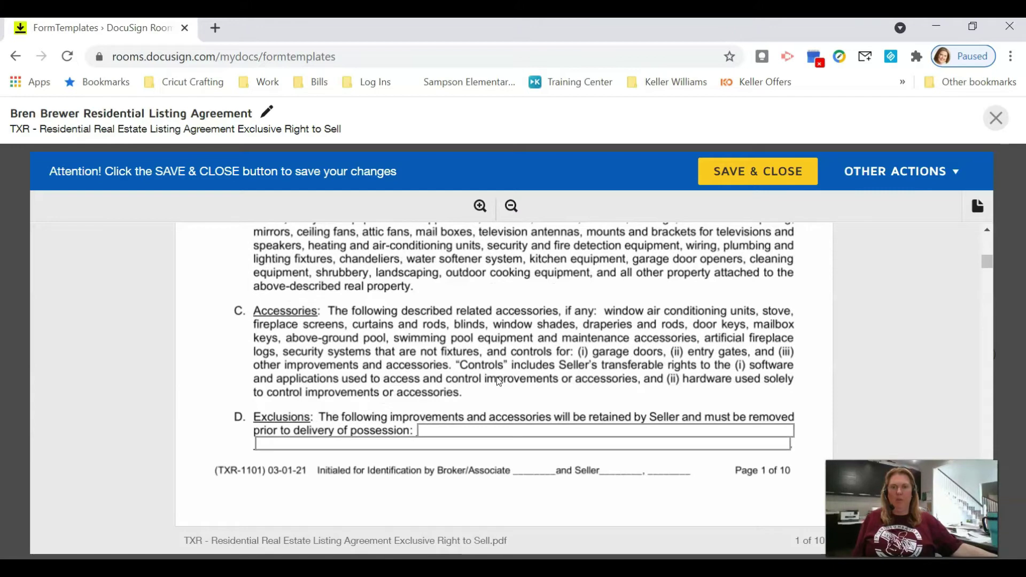
scroll(496, 376, down, 4)
click(460, 467)
scroll(555, 441, down, 2)
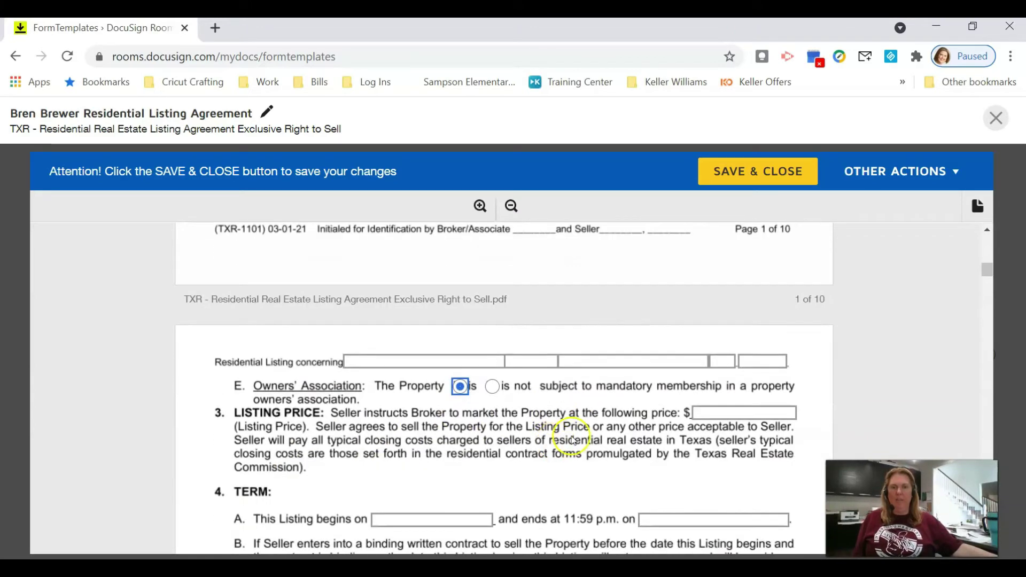
scroll(483, 422, down, 4)
click(240, 471)
click(316, 477)
text(6)
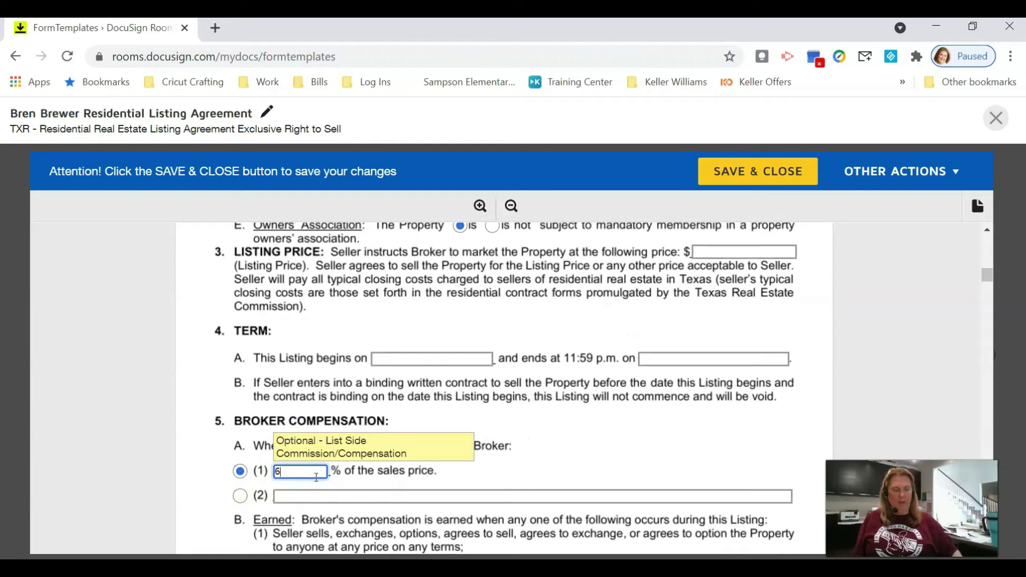
Step: Set a 30-day protection period and Fort Bend as the county for broker payments
scroll(435, 429, down, 10)
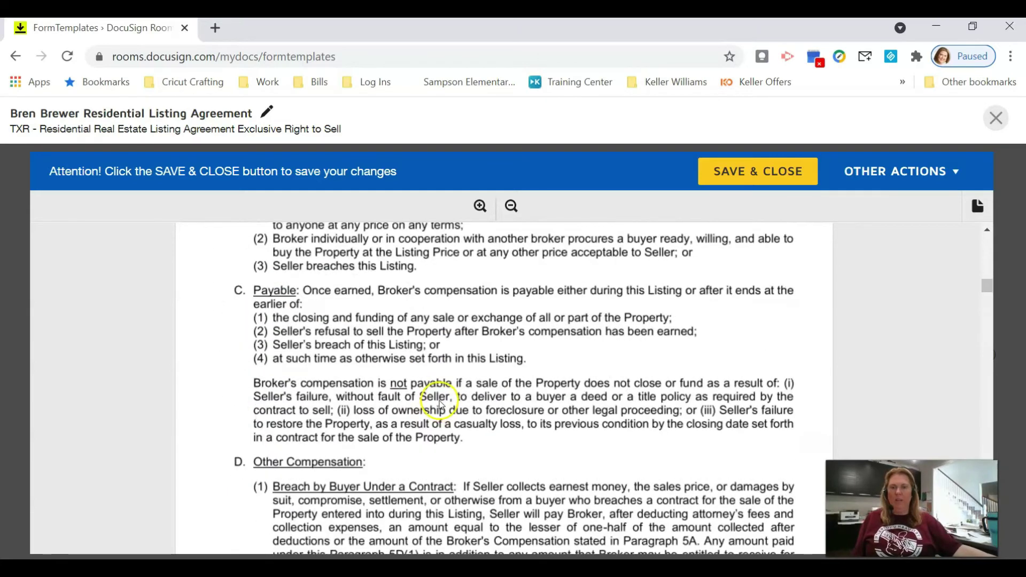
scroll(440, 405, down, 6)
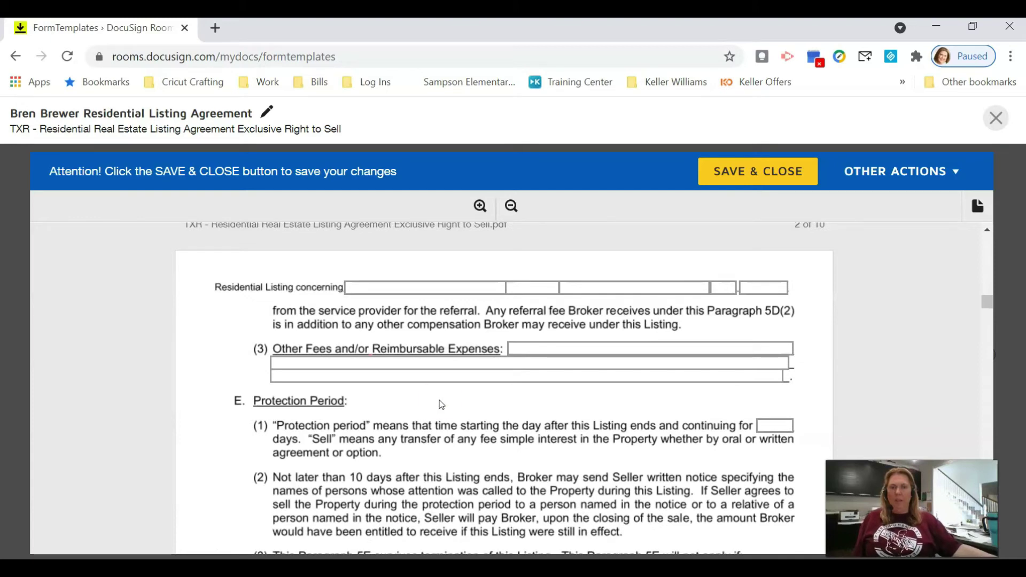
scroll(449, 401, down, 2)
click(771, 347)
text(30)
scroll(708, 369, down, 3)
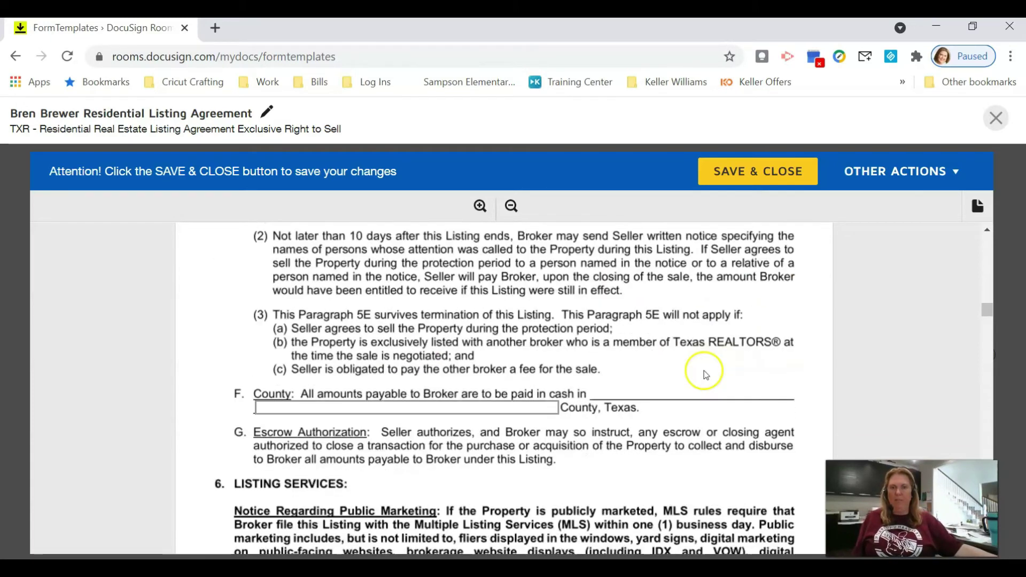
scroll(706, 374, down, 2)
click(488, 326)
text(Fort Bend)
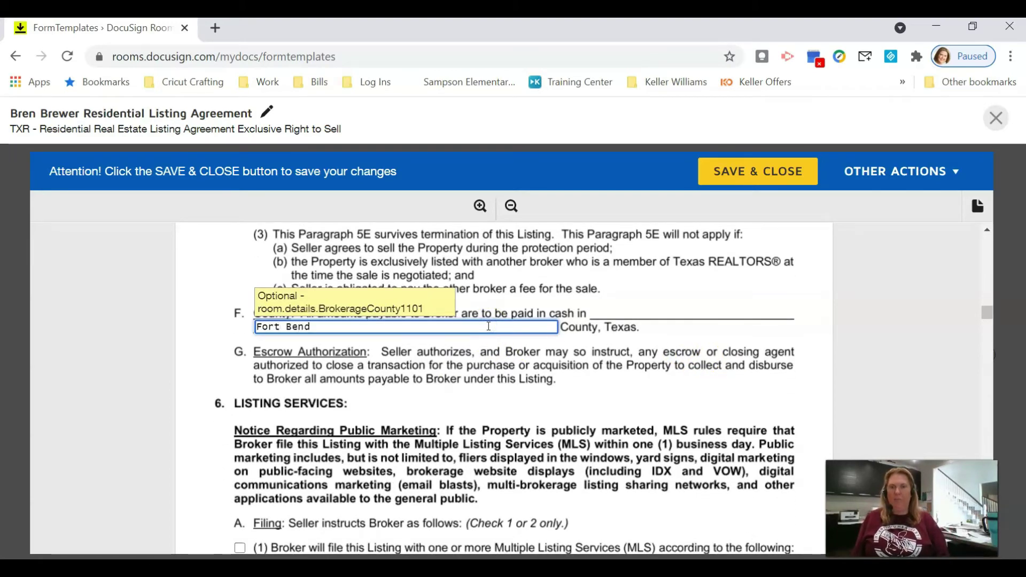
scroll(681, 342, down, 4)
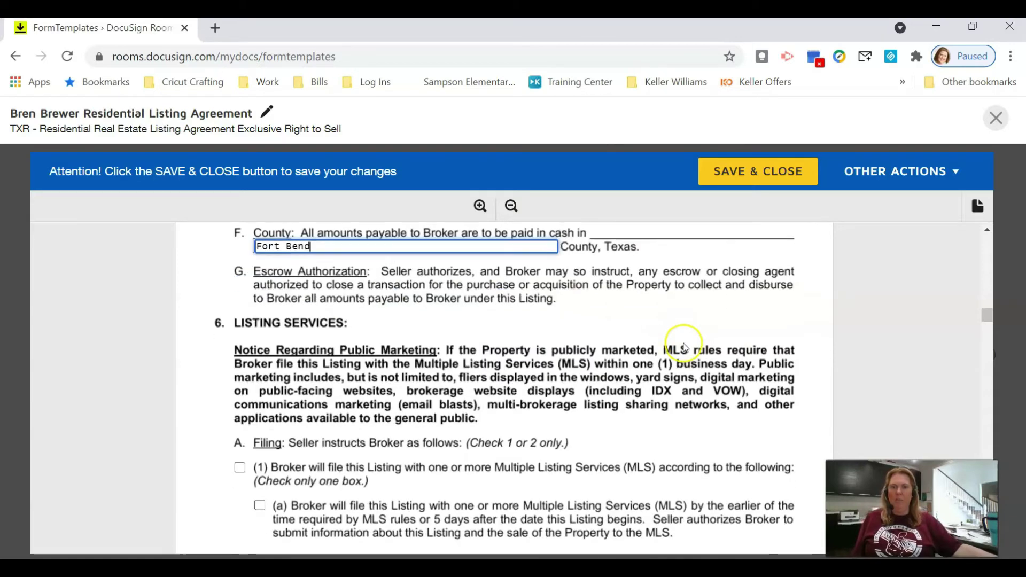
Step: Set 'Showing Time or HAR Appointment Manager' as the scheduling company and include the MUD notice addendum
scroll(481, 347, down, 5)
click(513, 362)
text(Showing Time or HAR Appointment Manager)
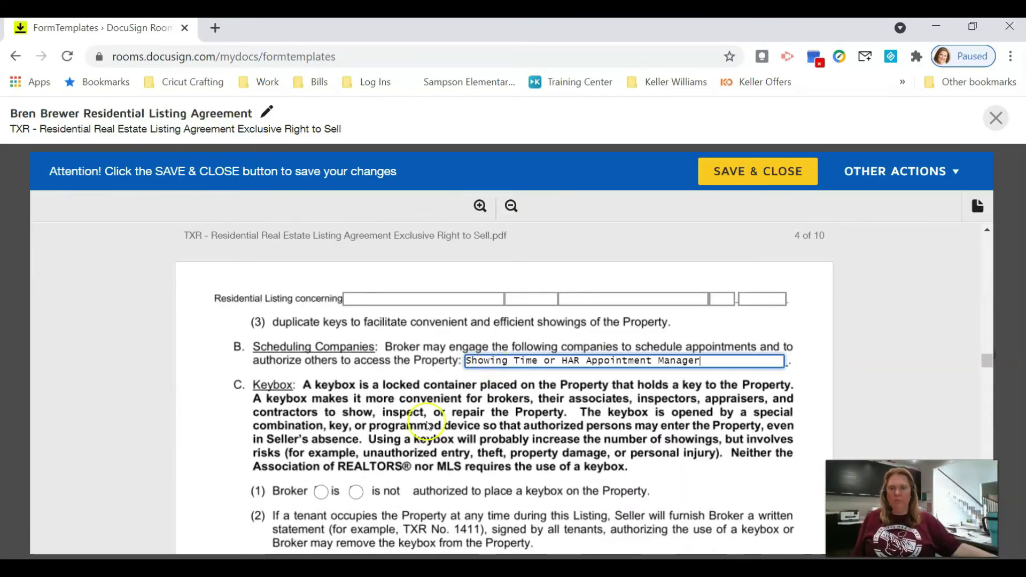
scroll(427, 425, down, 20)
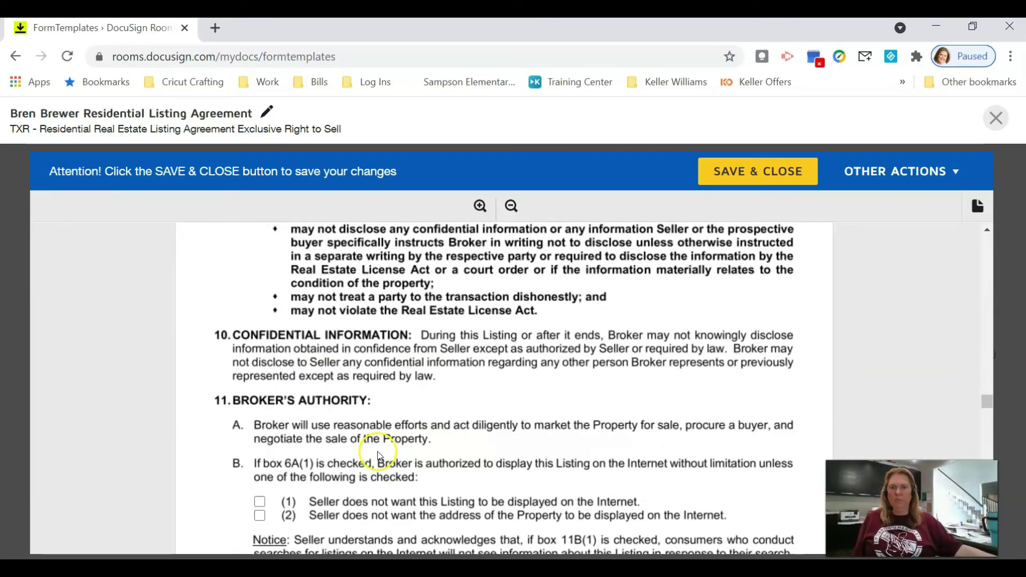
scroll(317, 425, down, 15)
click(220, 371)
Step: Have the broker's associate sign, enter the agent's printed name, and save and close the template
scroll(214, 444, down, 10)
click(208, 466)
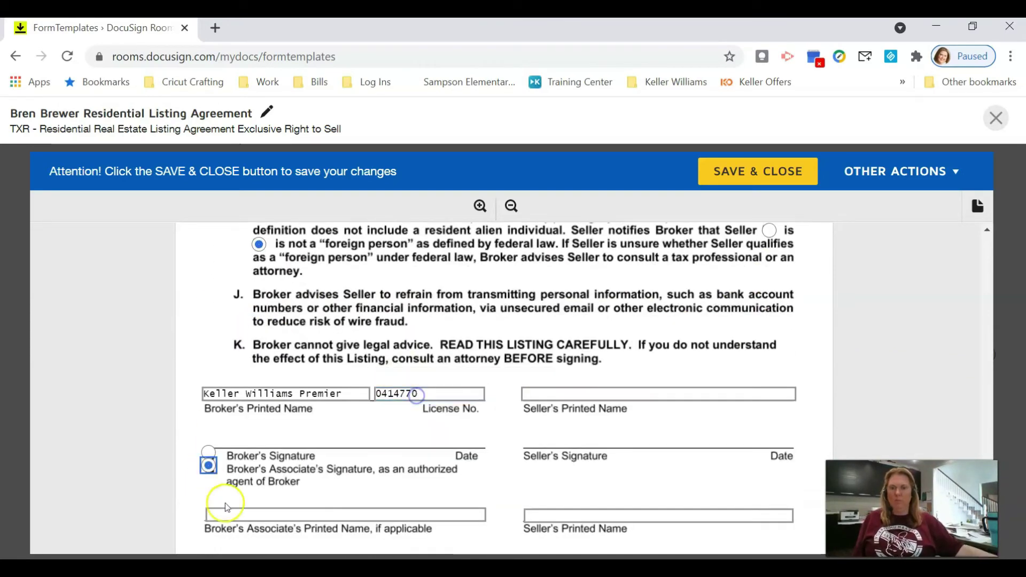
click(238, 514)
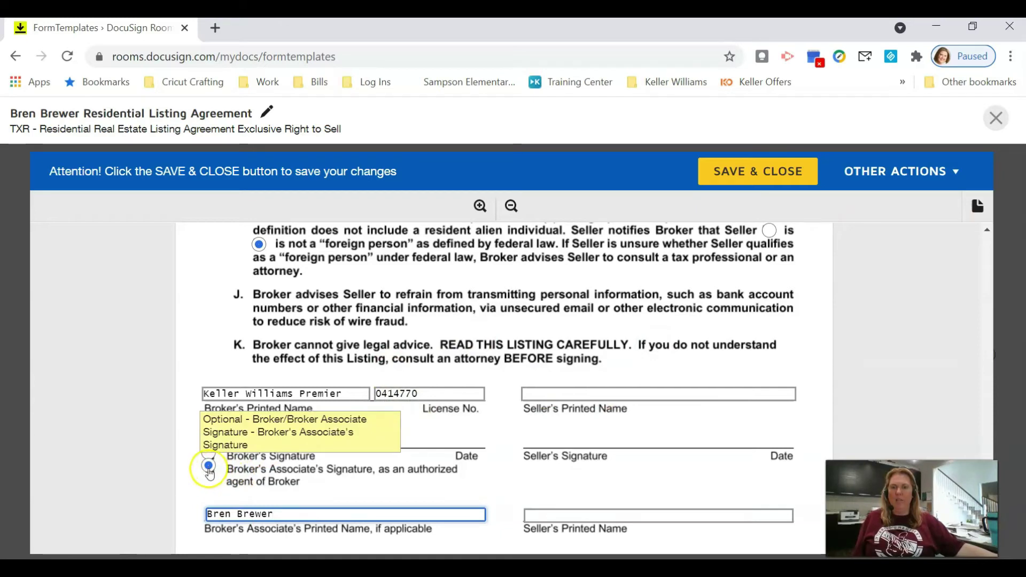
scroll(347, 471, down, 1)
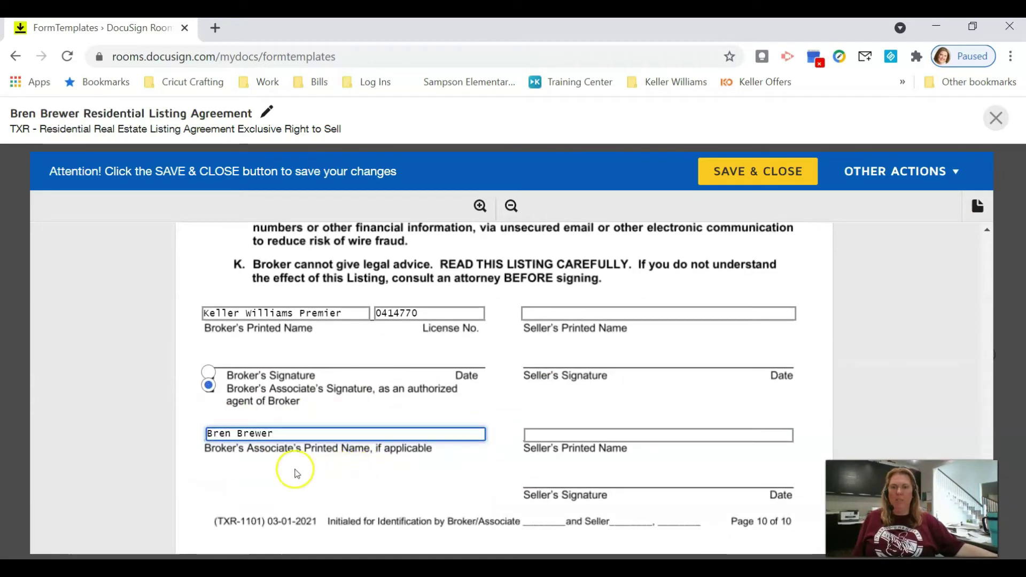
scroll(295, 460, down, 1)
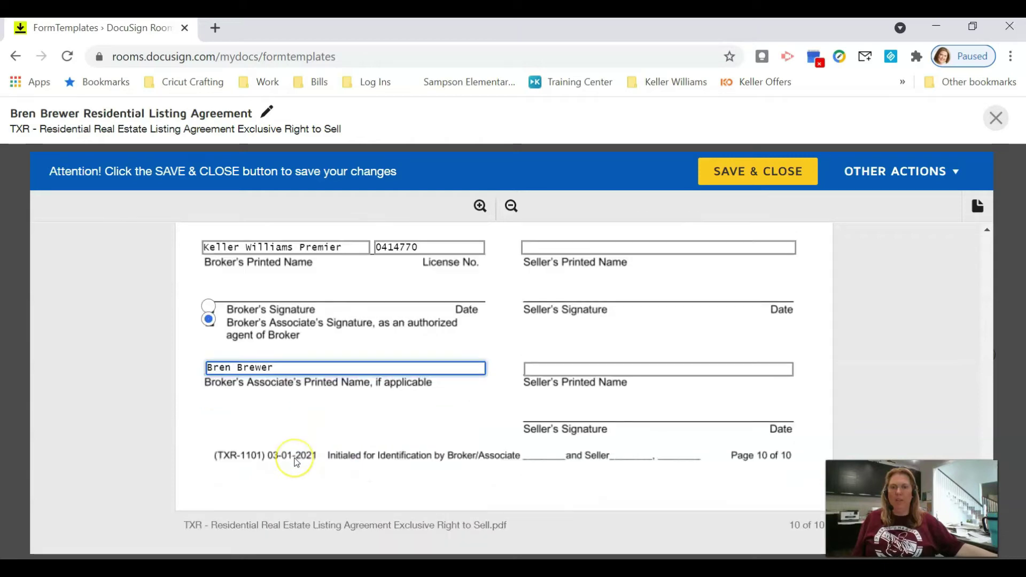
scroll(297, 462, up, 3)
click(779, 172)
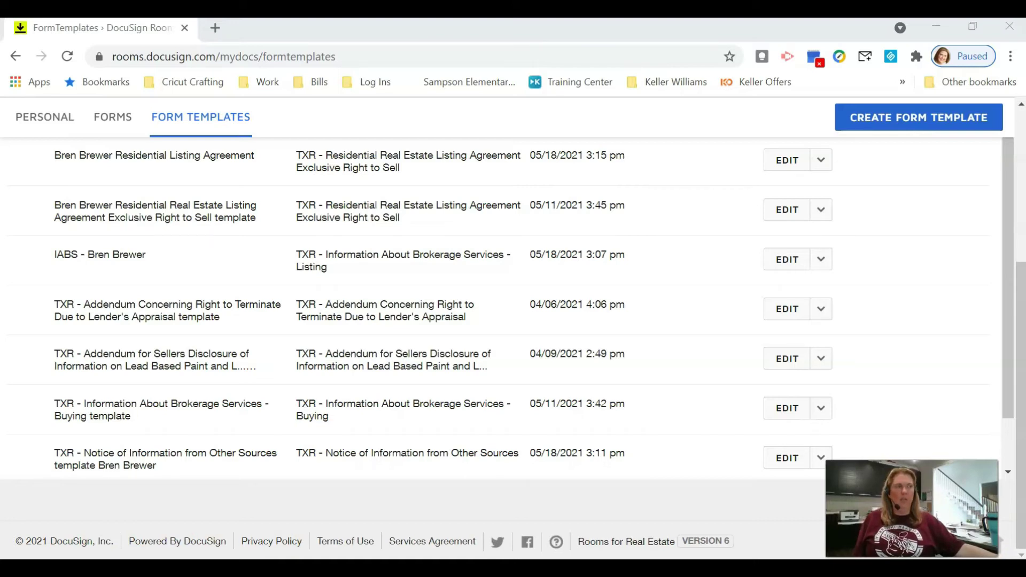
Step: Scroll back up the Form Templates list to view the newly saved templates
scroll(732, 380, up, 5)
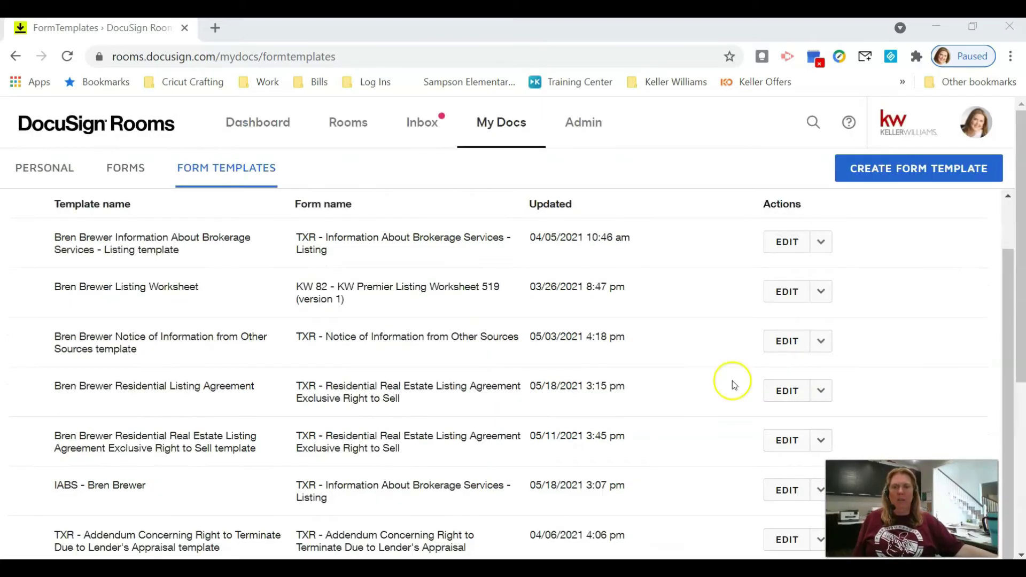
Step: Create a template from Closing for Your Buyer's TXR - Information About Brokerage Services - Buying form
click(886, 172)
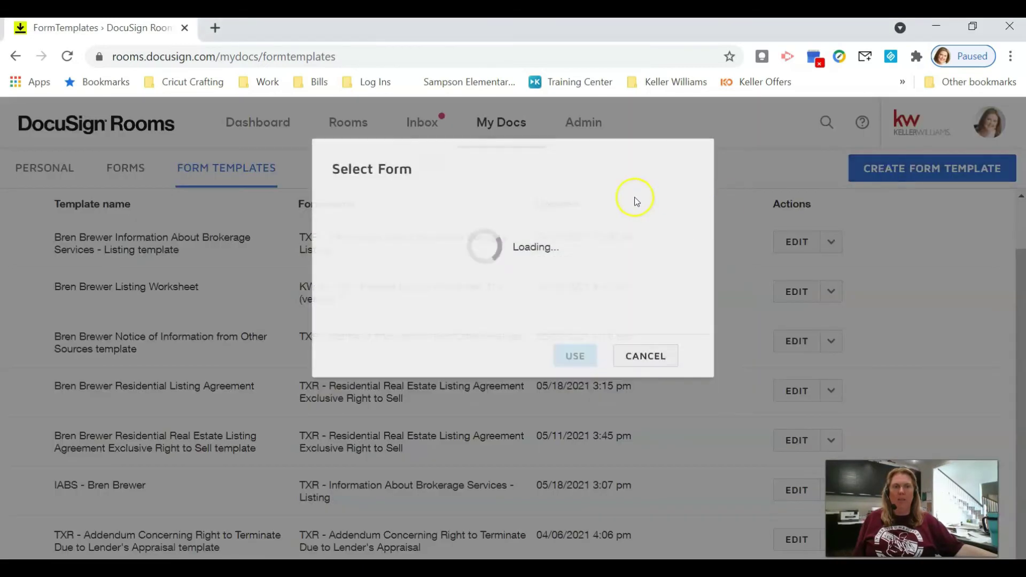
click(451, 187)
click(451, 203)
click(449, 246)
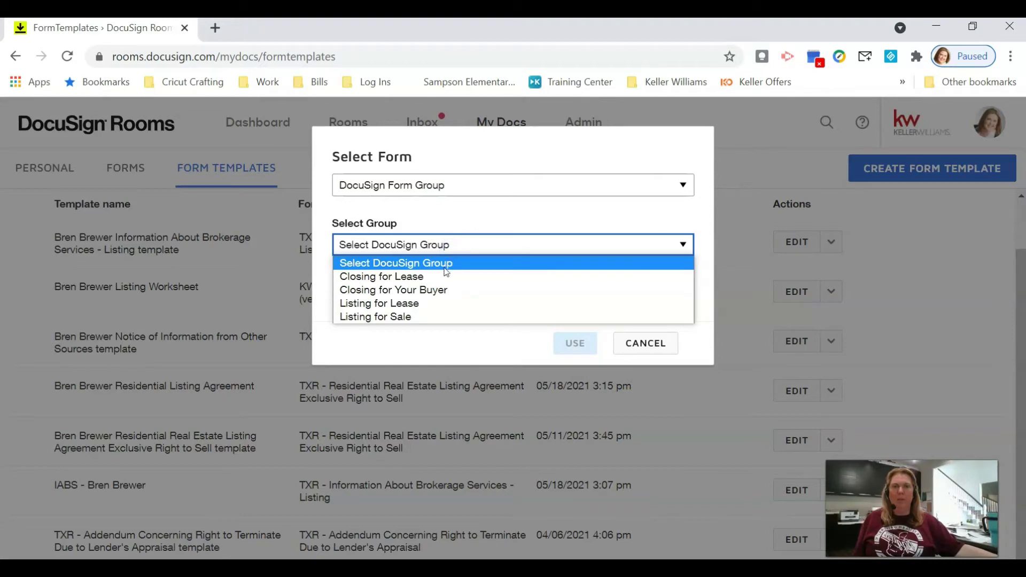
click(444, 289)
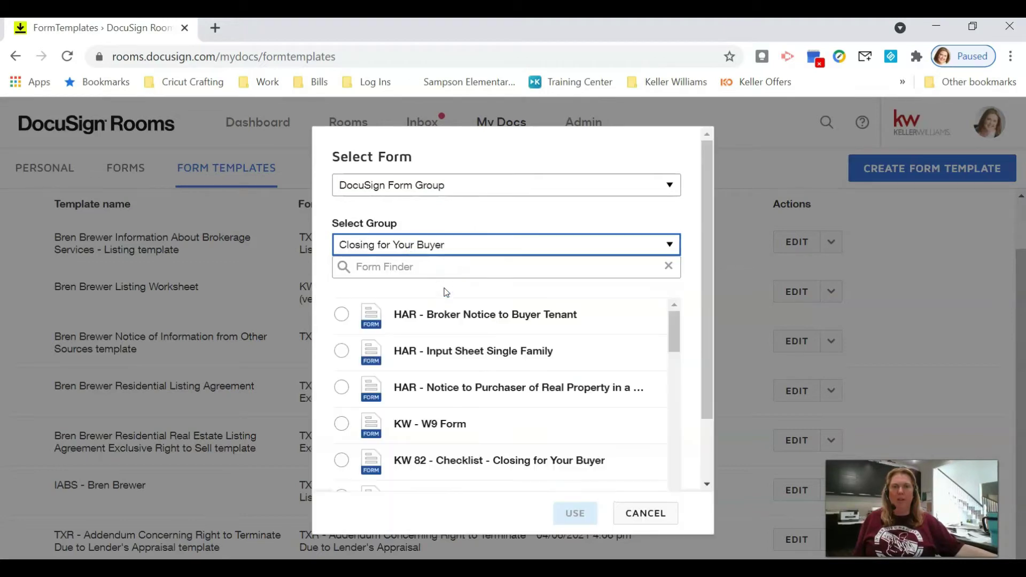
scroll(465, 352, down, 3)
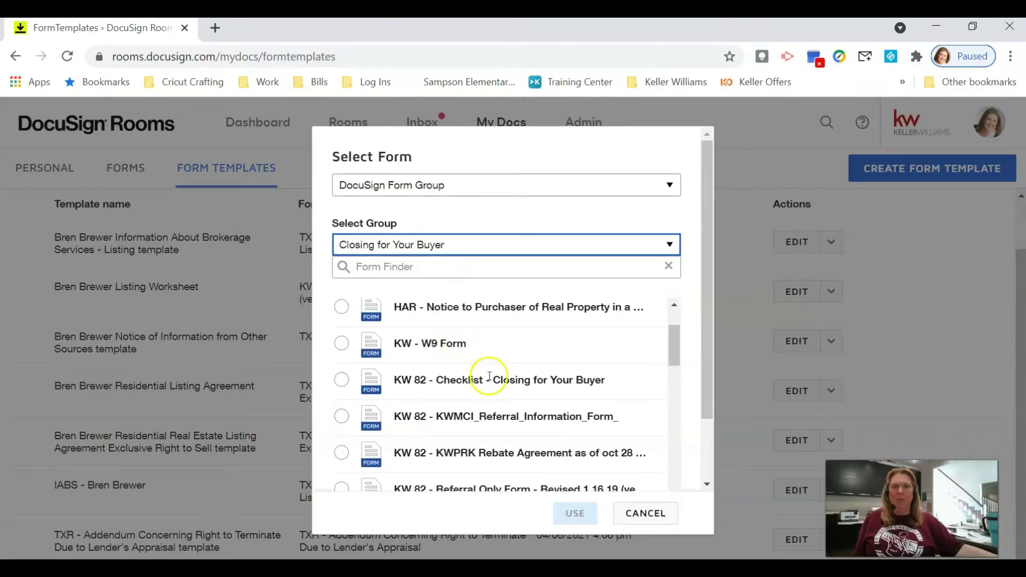
scroll(497, 381, down, 5)
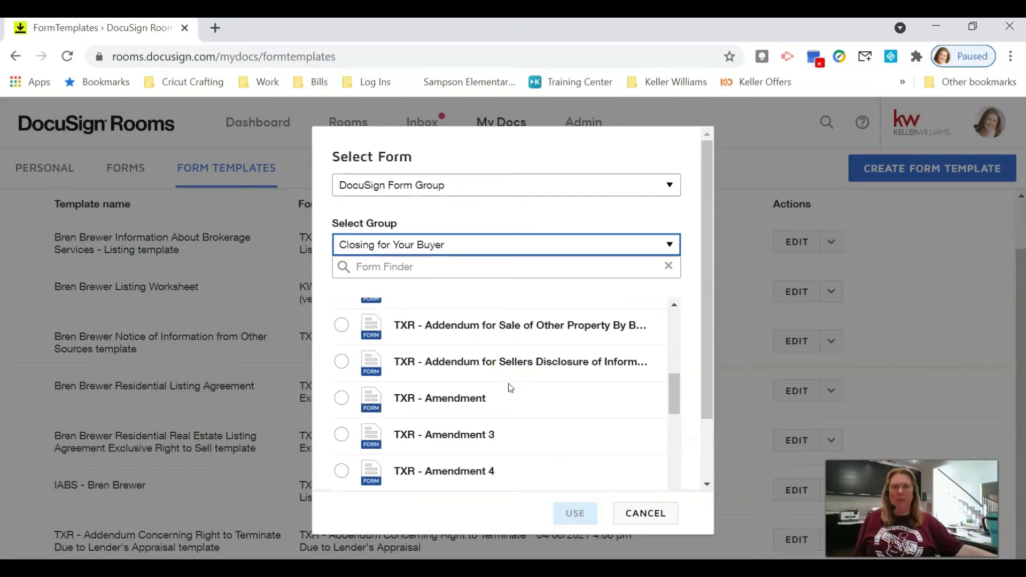
scroll(508, 383, down, 3)
scroll(508, 406, down, 2)
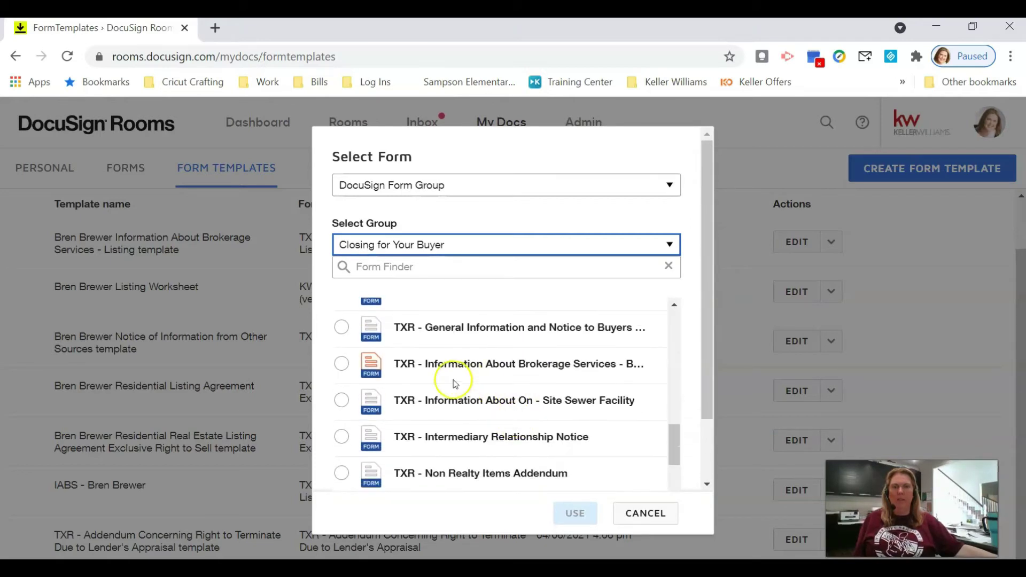
click(349, 368)
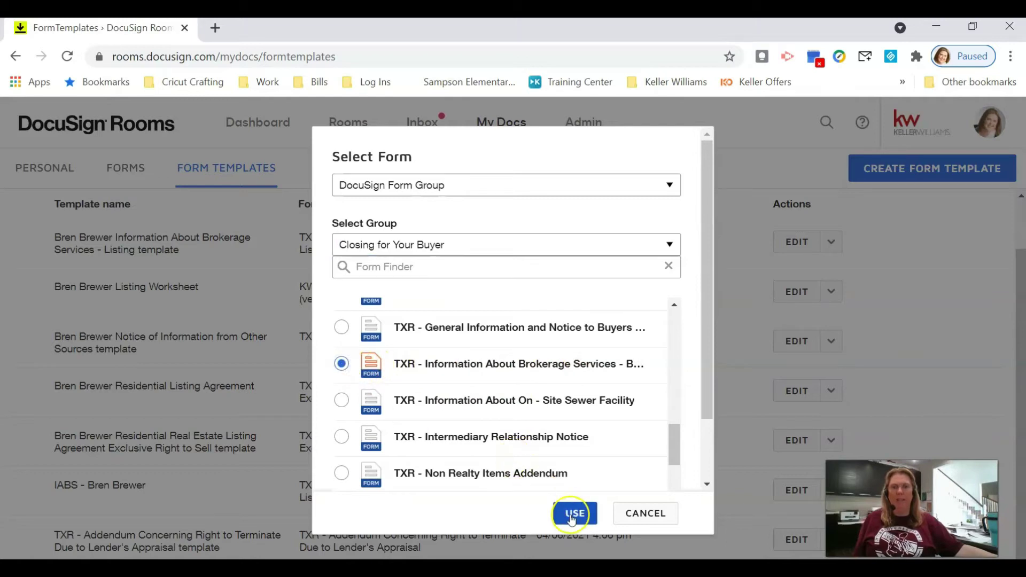
click(572, 514)
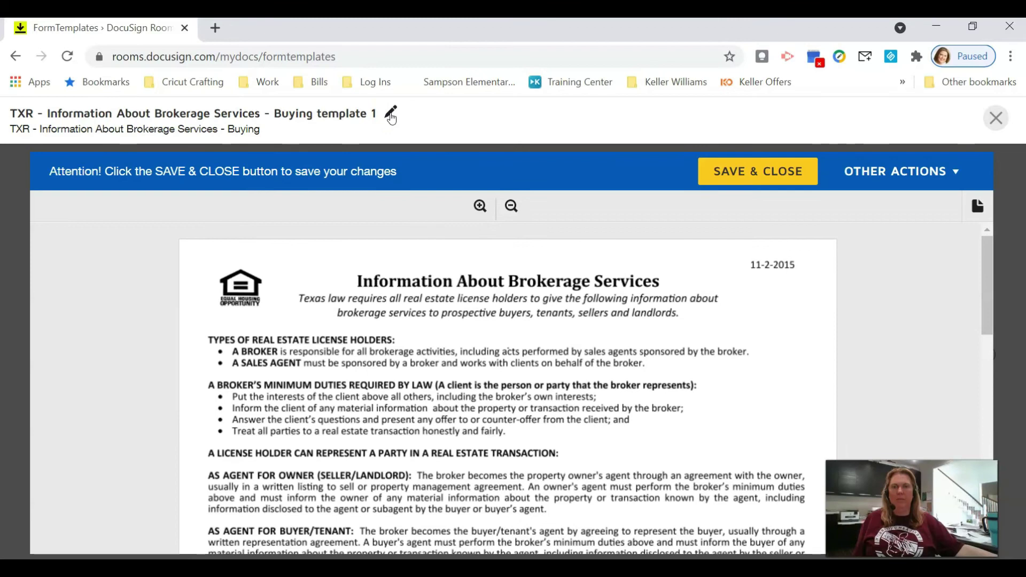
Step: Add the agent's name to the template title
click(391, 114)
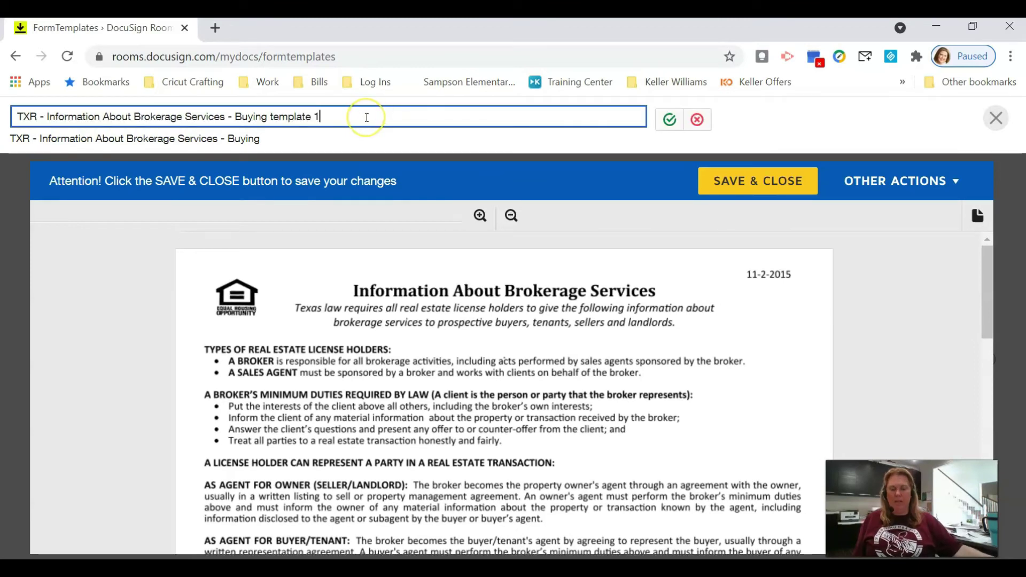
click(667, 123)
Step: Enter Keller Williams Premier Realty's license, e-mail and phone, plus the designated broker's and supervisor's details
scroll(643, 396, down, 2)
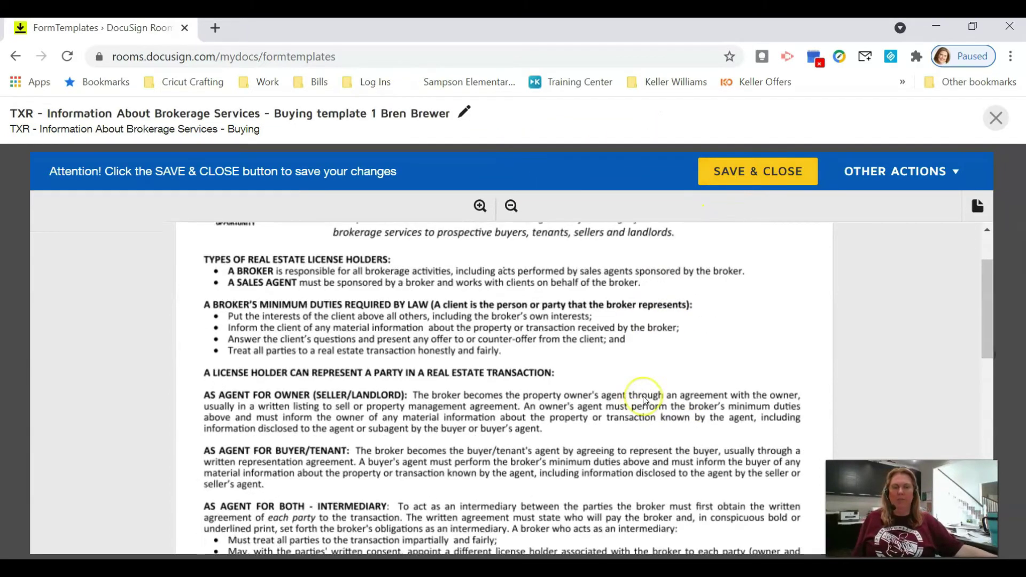
scroll(643, 396, down, 8)
click(288, 451)
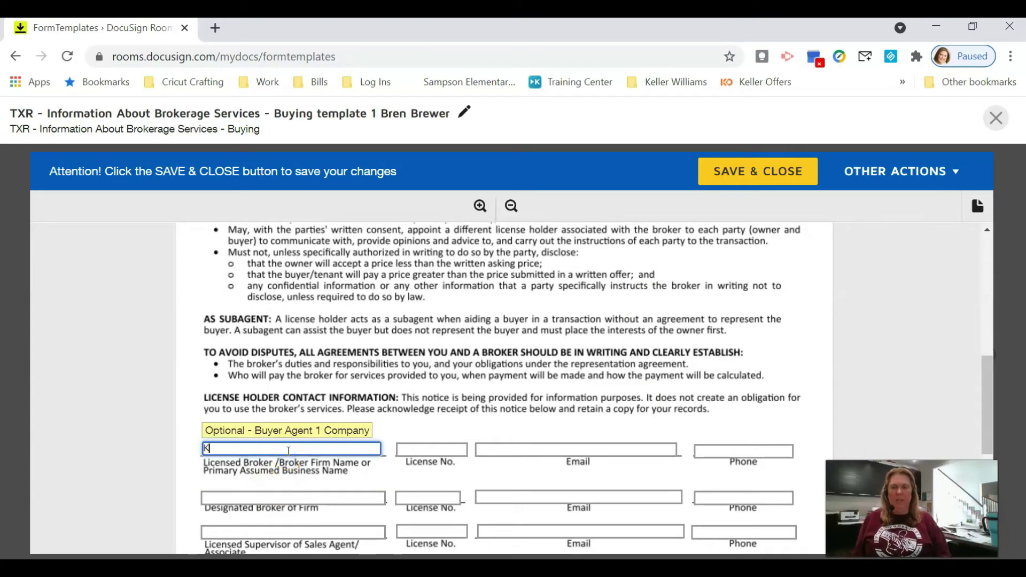
text(Keller Williams )
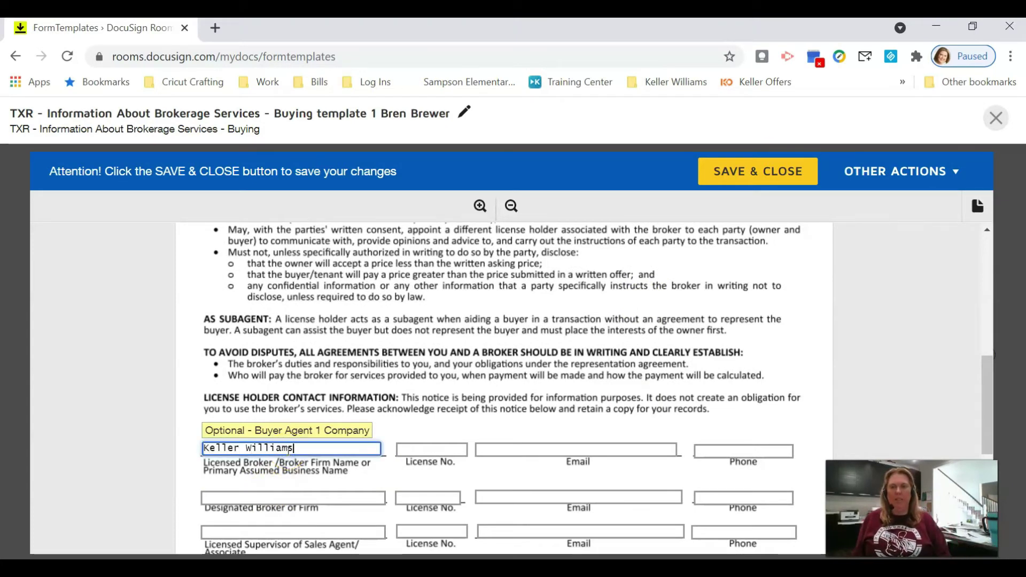
text(Premier Realty)
key(Tab)
text(0414770)
key(Tab)
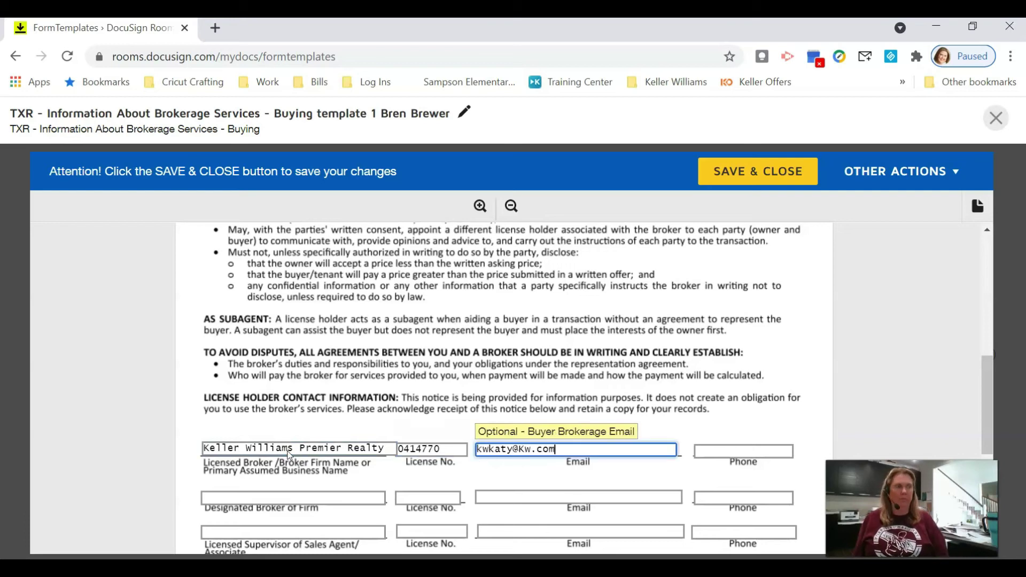
key(Tab)
key(Tab)
key(Tab)
text(0245831)
key(Tab)
key(Tab)
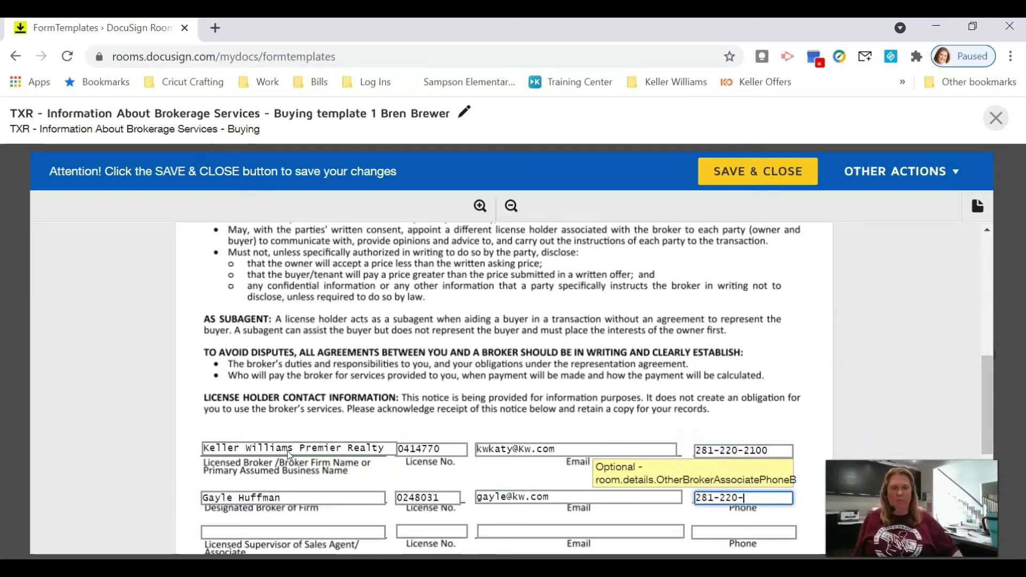
Step: Complete the supervisor's contact details and the sales agent's row, then save and close the template
key(Tab)
key(Tab)
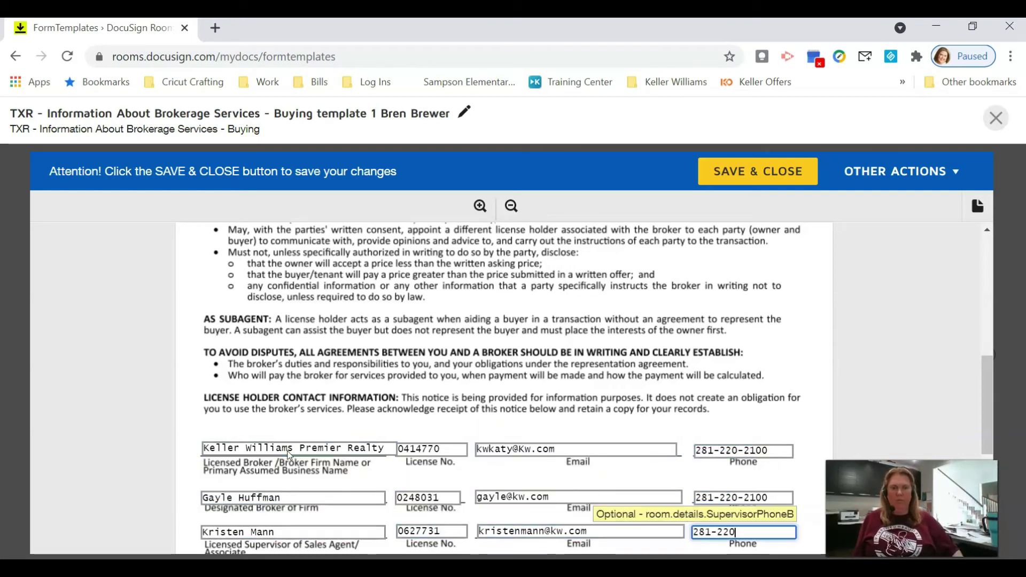
key(Tab)
key(Tab)
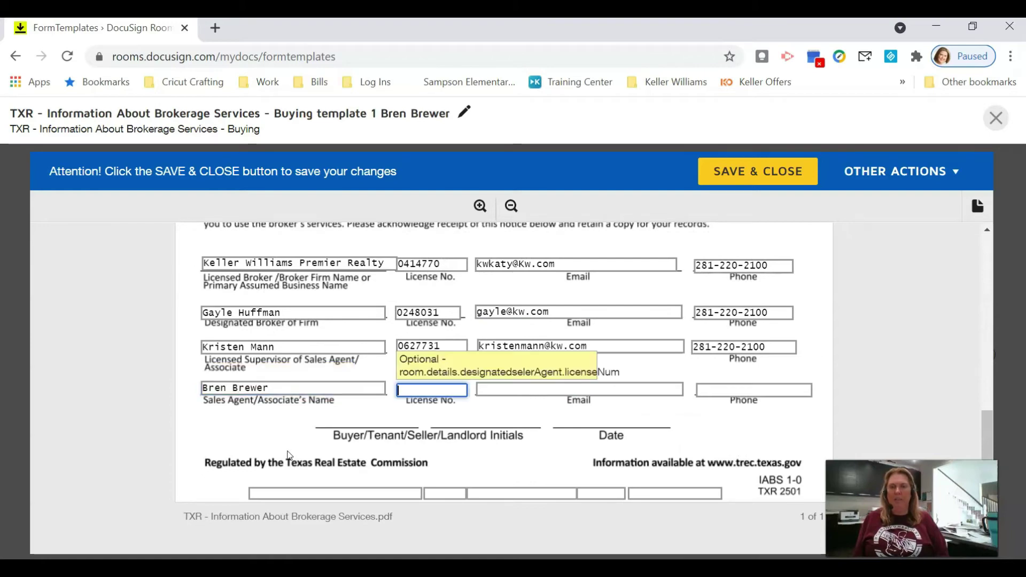
text(0610981)
key(Tab)
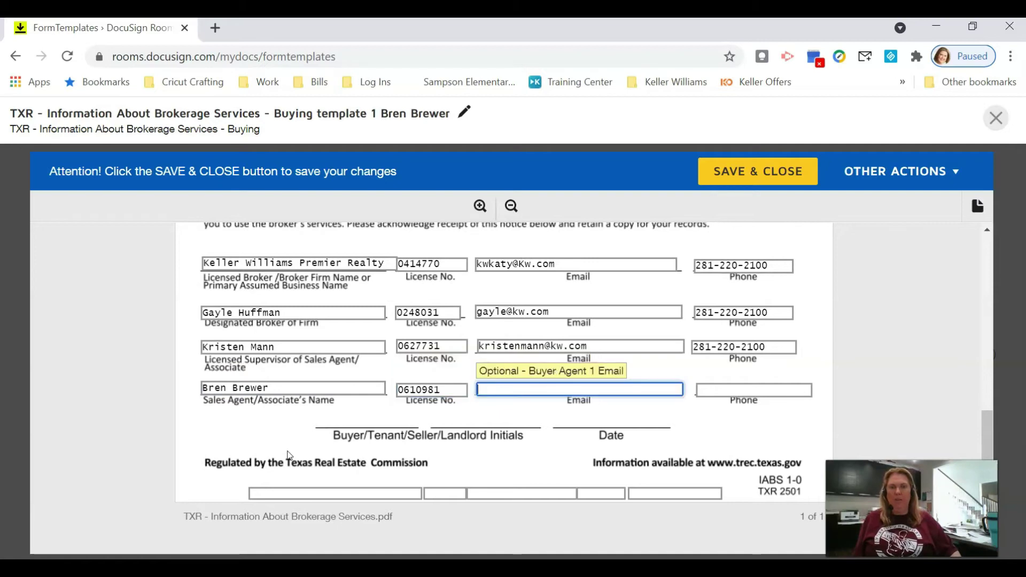
key(Tab)
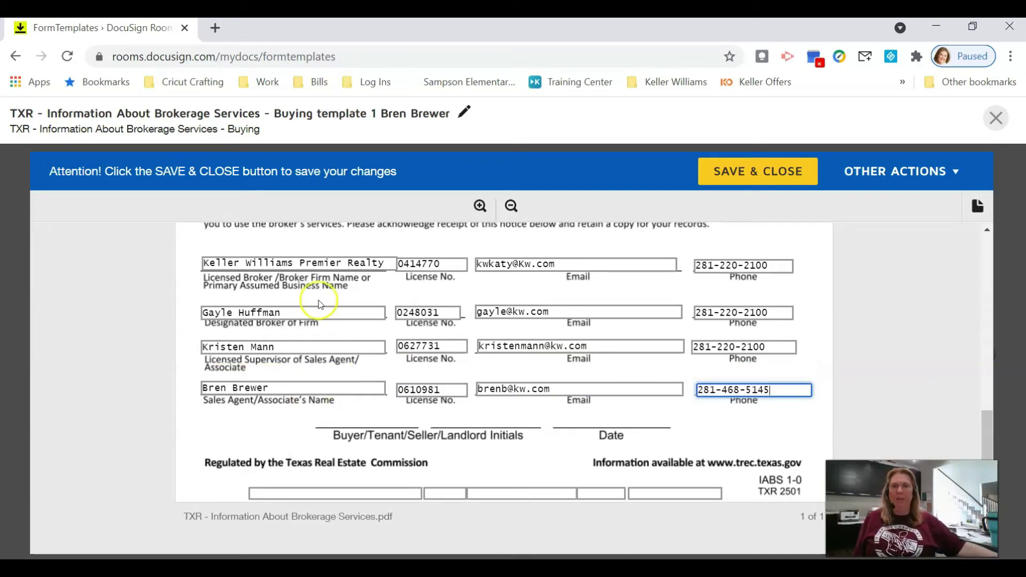
click(752, 266)
click(756, 172)
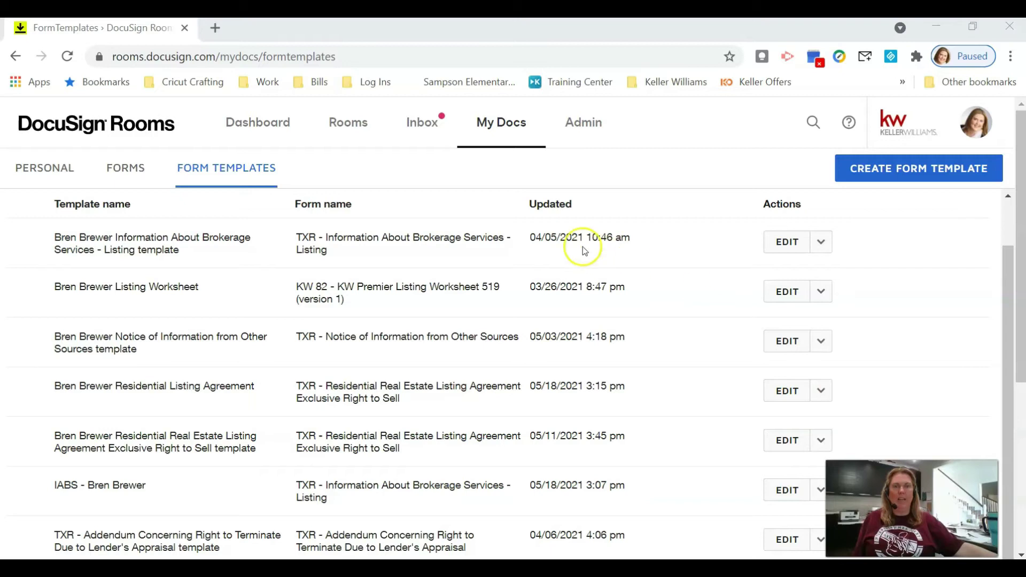
Step: Create a template from Closing for Your Buyer's TXR - Residential Buyer Tenant Representation Agreement
click(922, 170)
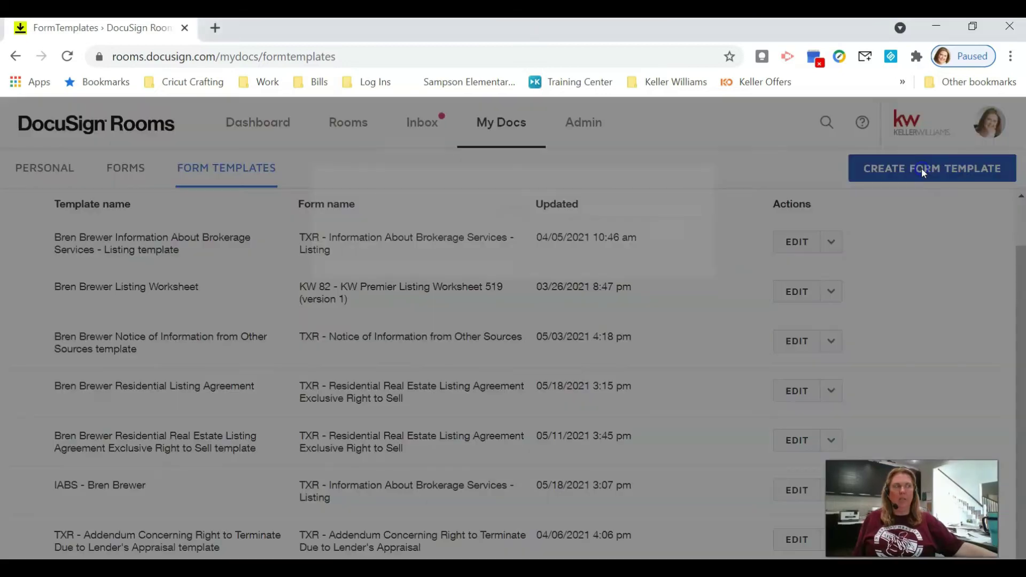
click(566, 184)
click(559, 202)
click(532, 254)
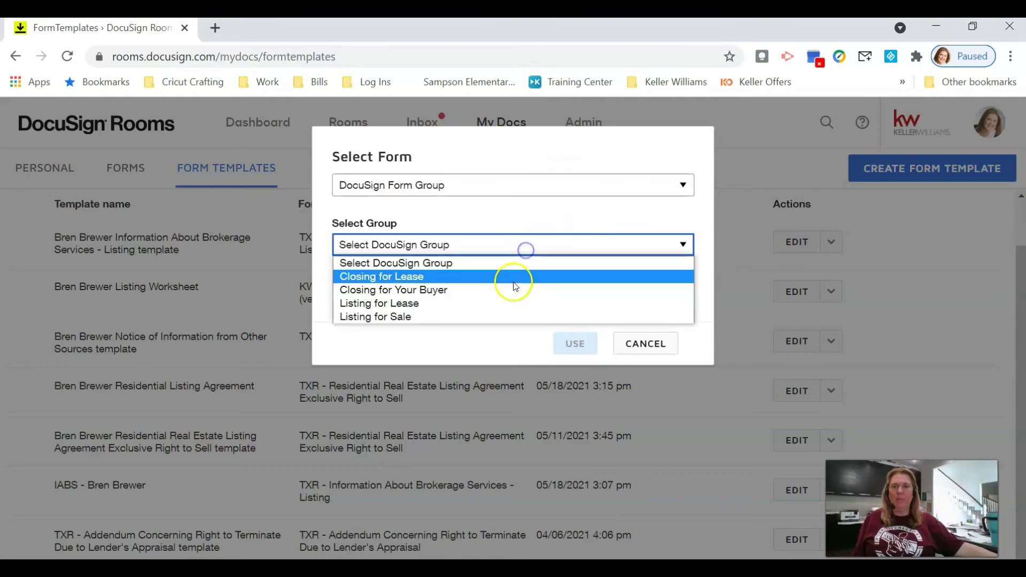
click(512, 288)
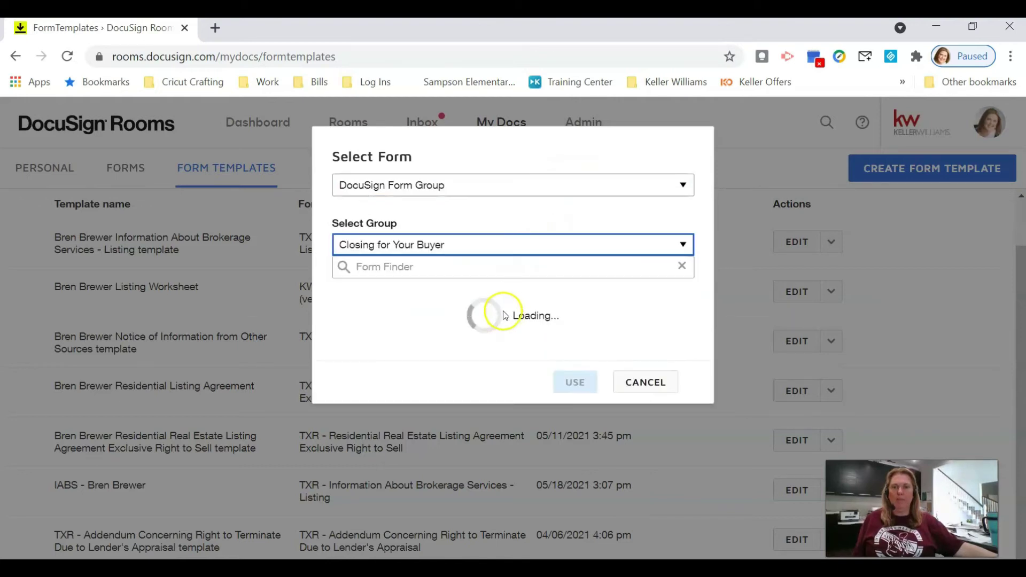
scroll(532, 335, down, 2)
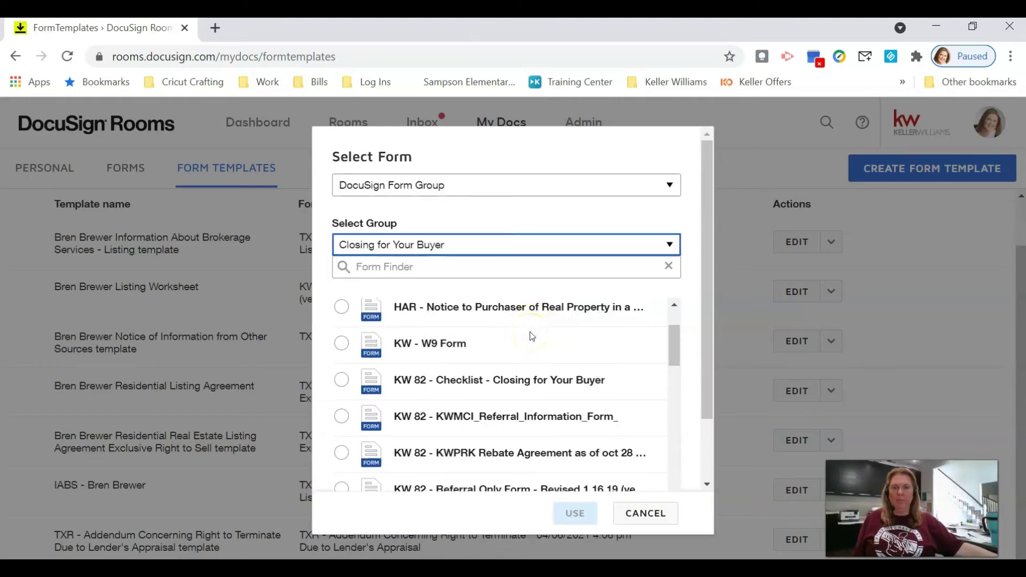
scroll(532, 335, down, 2)
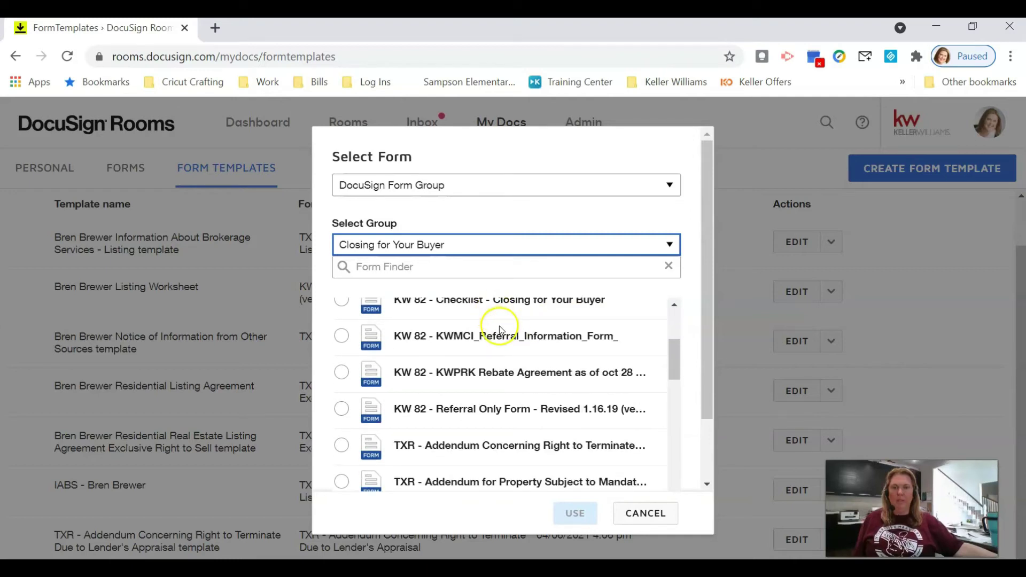
scroll(536, 365, down, 2)
scroll(536, 363, down, 6)
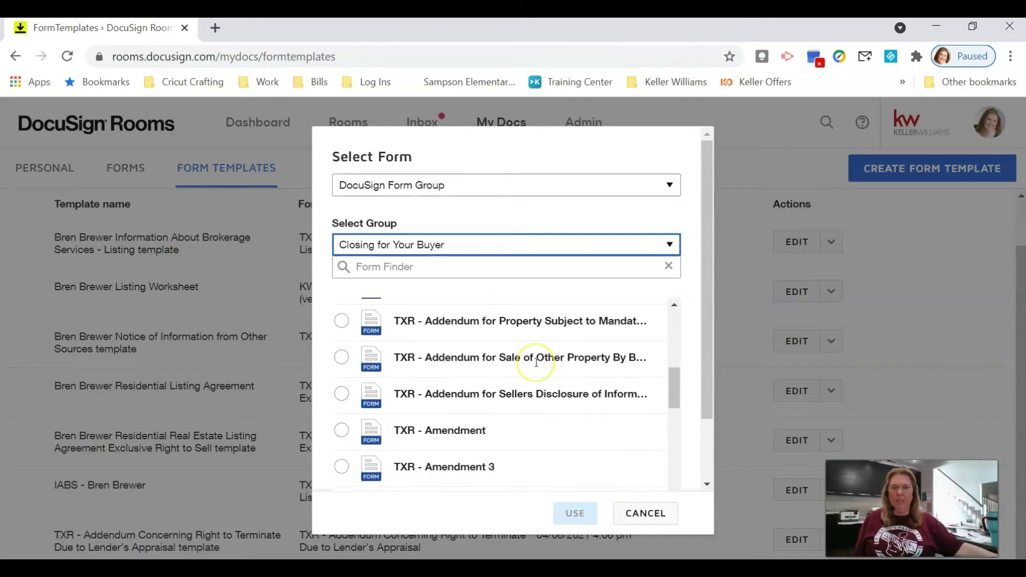
scroll(537, 366, down, 2)
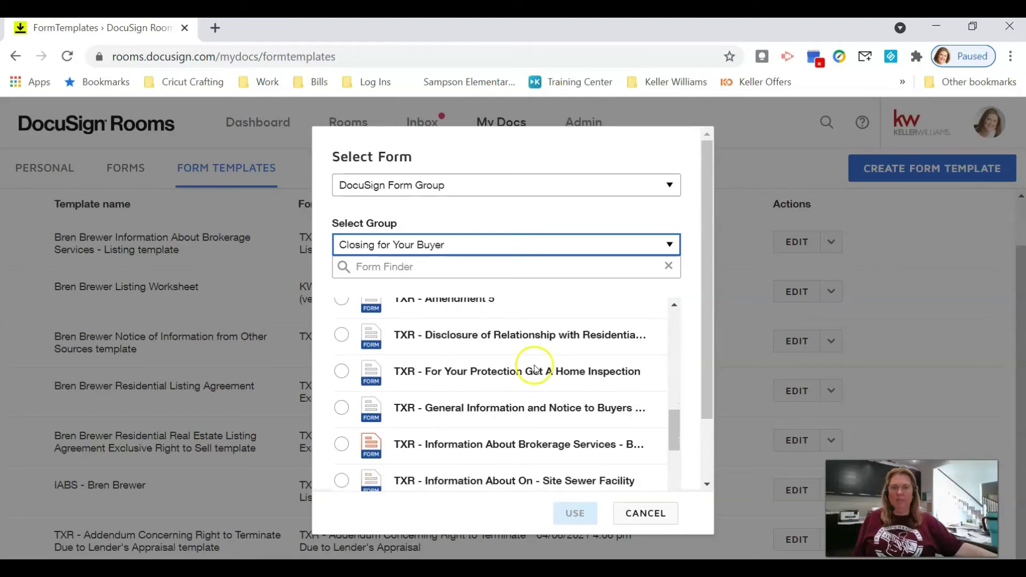
scroll(530, 383, down, 2)
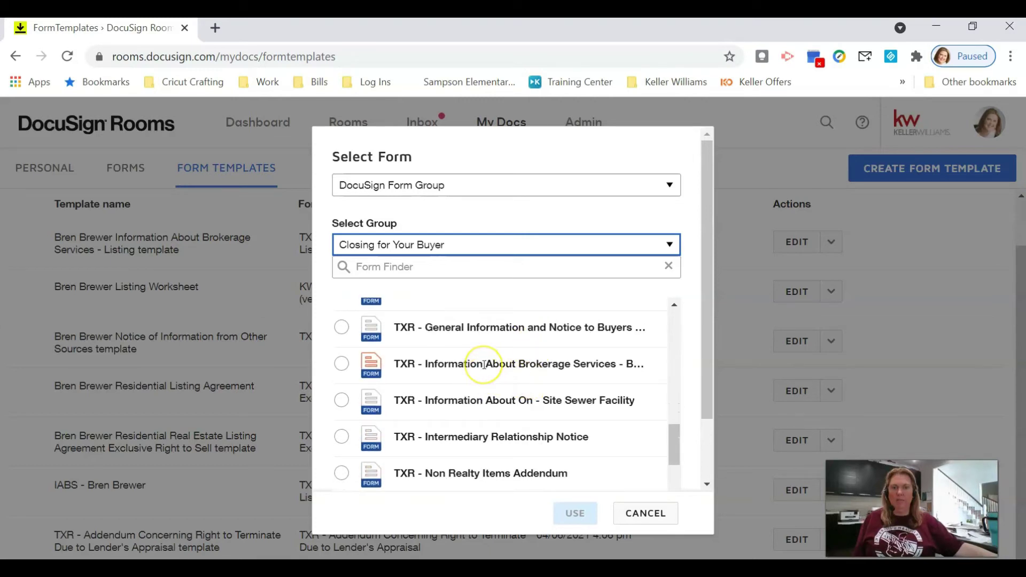
scroll(484, 364, down, 2)
scroll(484, 365, down, 2)
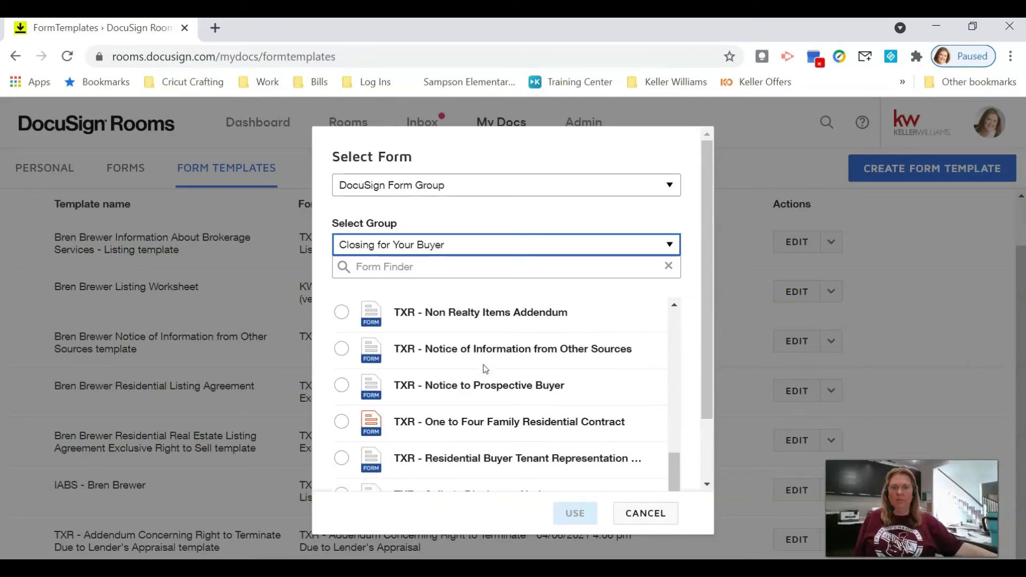
scroll(483, 368, down, 2)
click(341, 379)
click(576, 515)
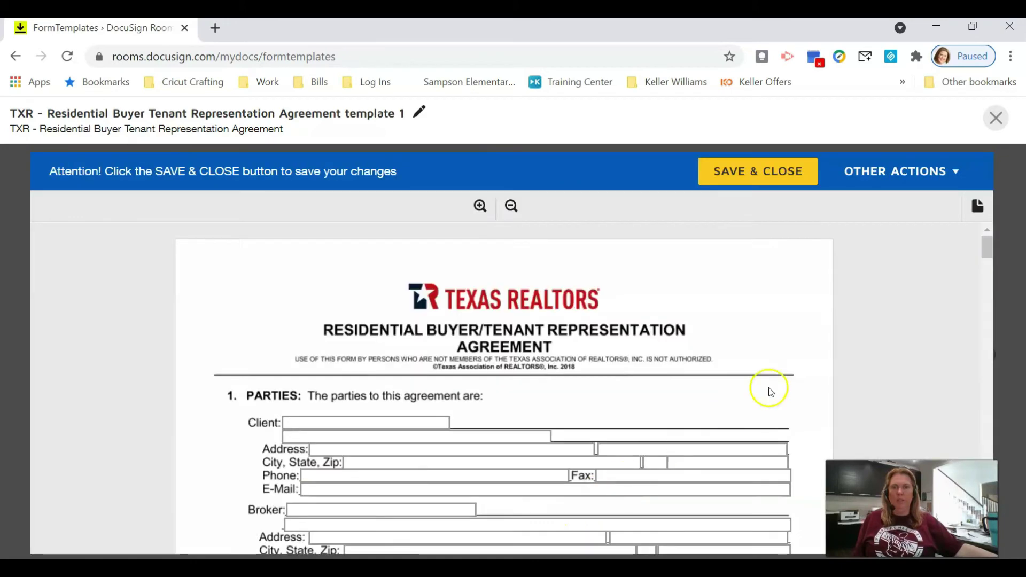
Step: Add the agent's name to the new template's title
click(419, 112)
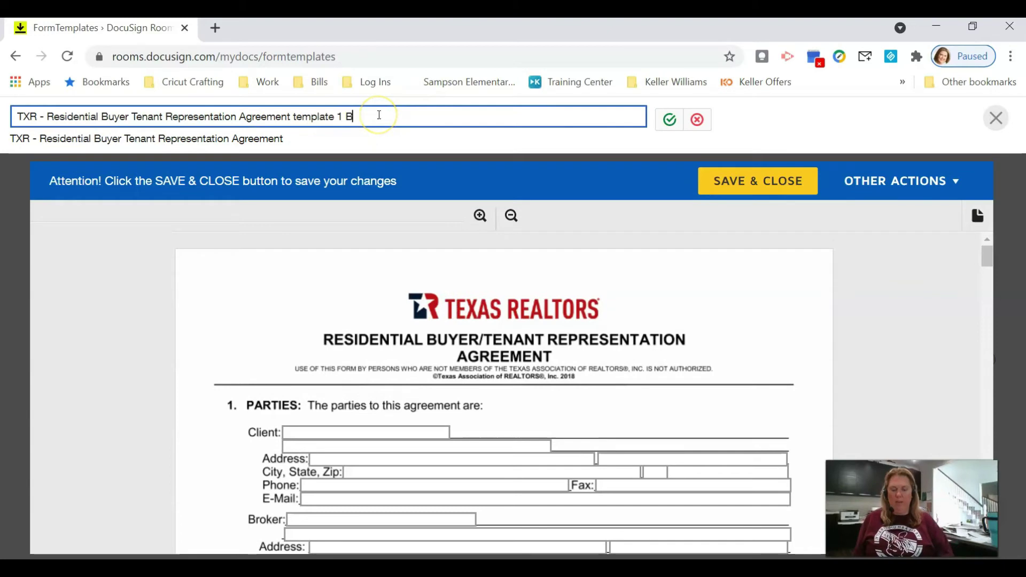
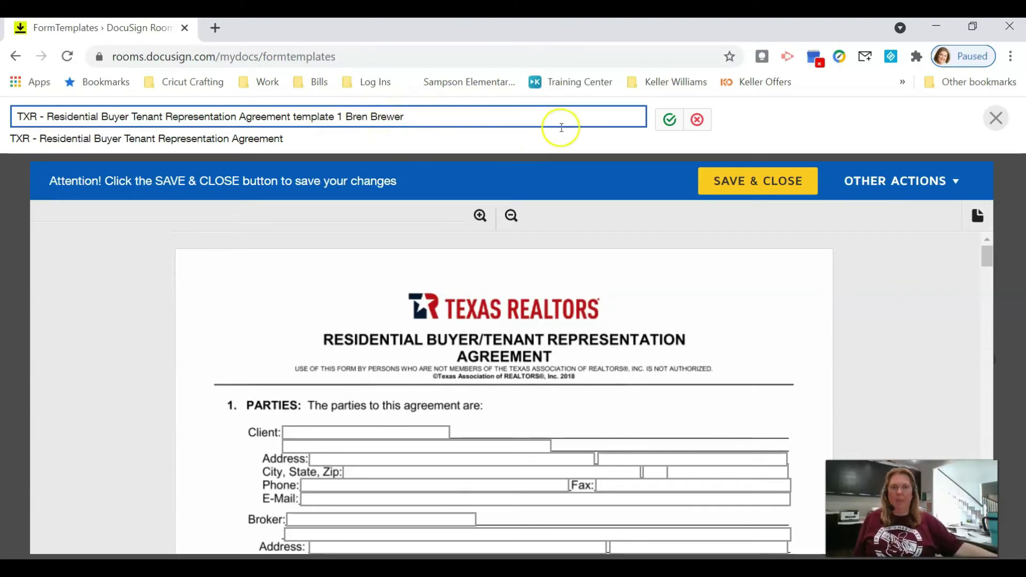
click(669, 119)
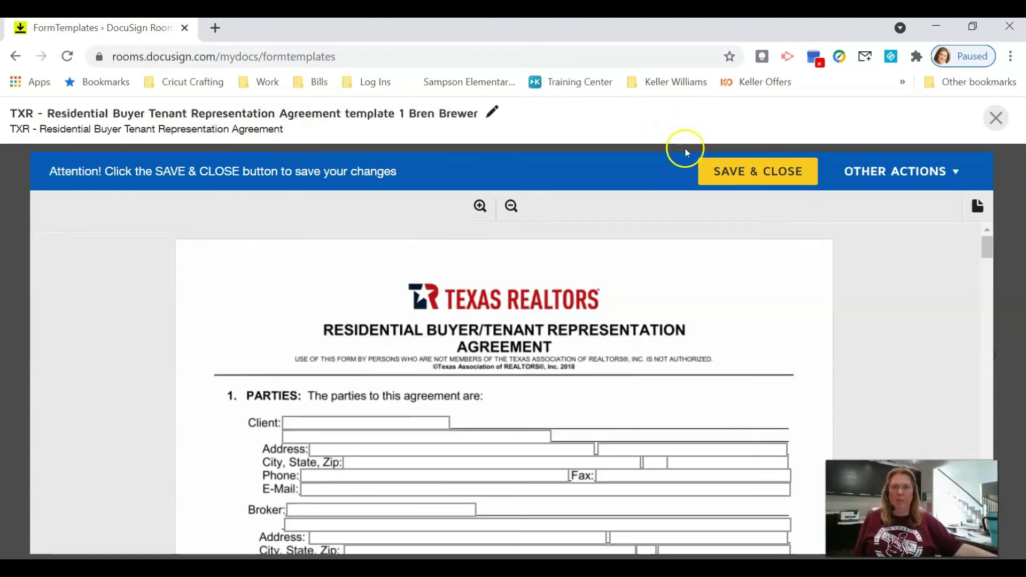
Step: Enter broker Keller y Katy with the brokerage's street address, city, state/zip, suite, phone and e-mail
scroll(651, 241, down, 2)
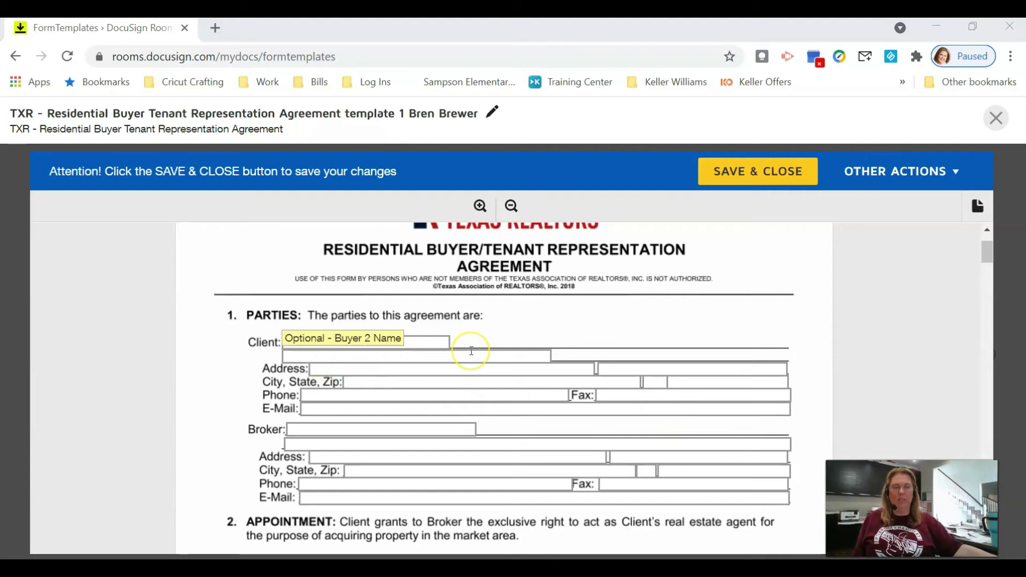
scroll(471, 351, down, 4)
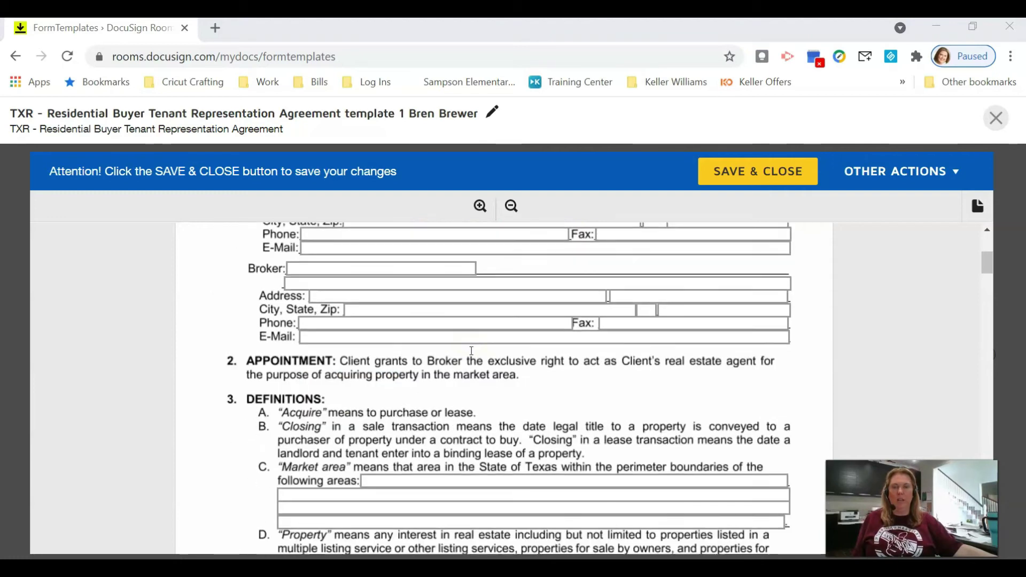
click(464, 268)
text(Keller Williams Premier Realty)
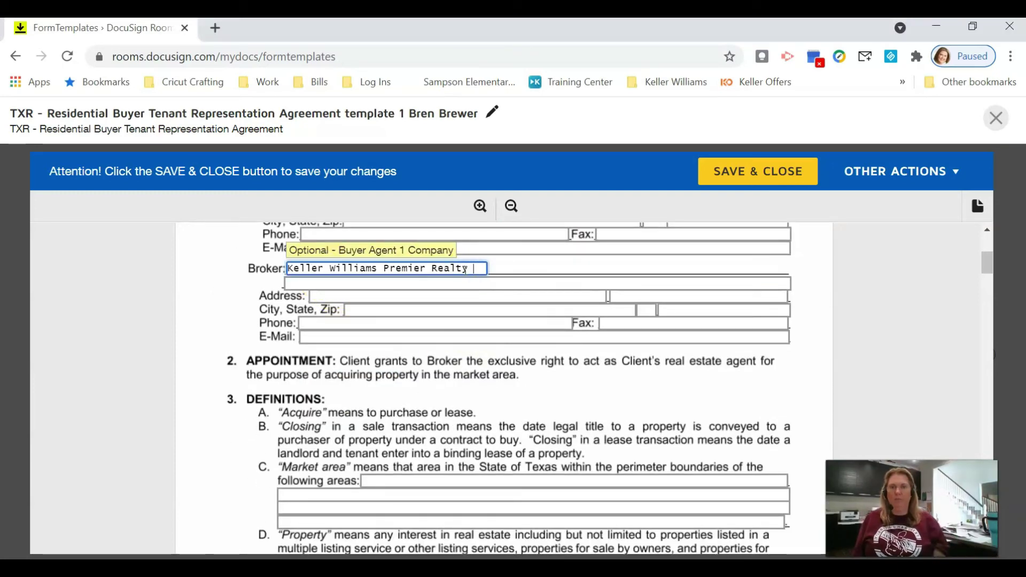
text( Katy)
key(Tab)
key(Tab)
text(22762 Westheimer Pkwy)
key(Tab)
key(Tab)
text(Katy)
key(Tab)
text(TX77450Suite 420)
key(Tab)
key(Tab)
key(Tab)
Step: Set the market area to 'Harris County and' and the commission terms to 3% and 50
scroll(486, 303, down, 2)
text(Harris County and)
scroll(483, 410, down, 5)
scroll(482, 410, down, 15)
click(767, 401)
text(3)
click(709, 434)
text(50)
Step: Review the rest of the buyer representation template, then save and close it
scroll(576, 435, down, 20)
scroll(523, 394, down, 10)
scroll(533, 448, down, 4)
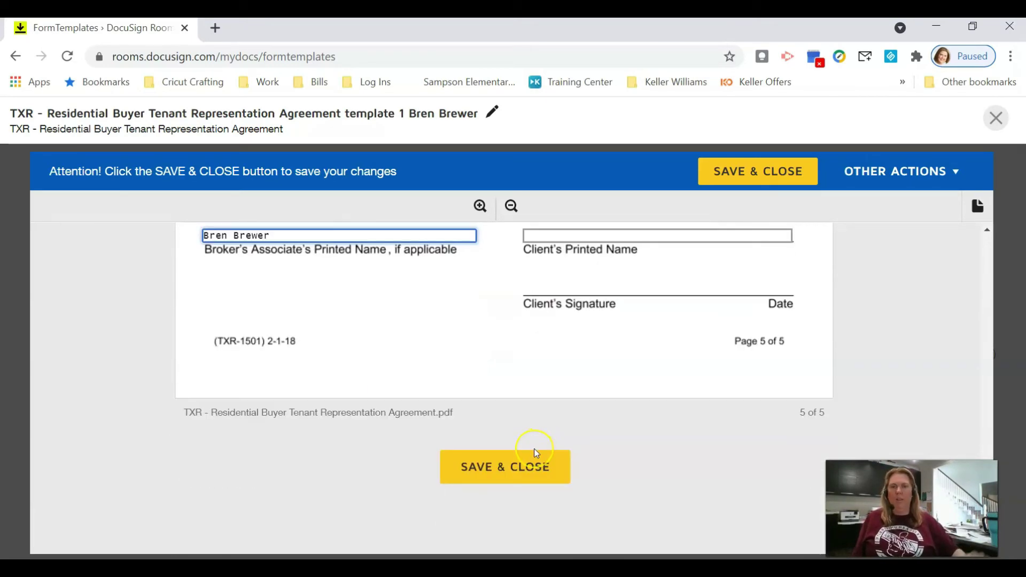
scroll(532, 447, up, 5)
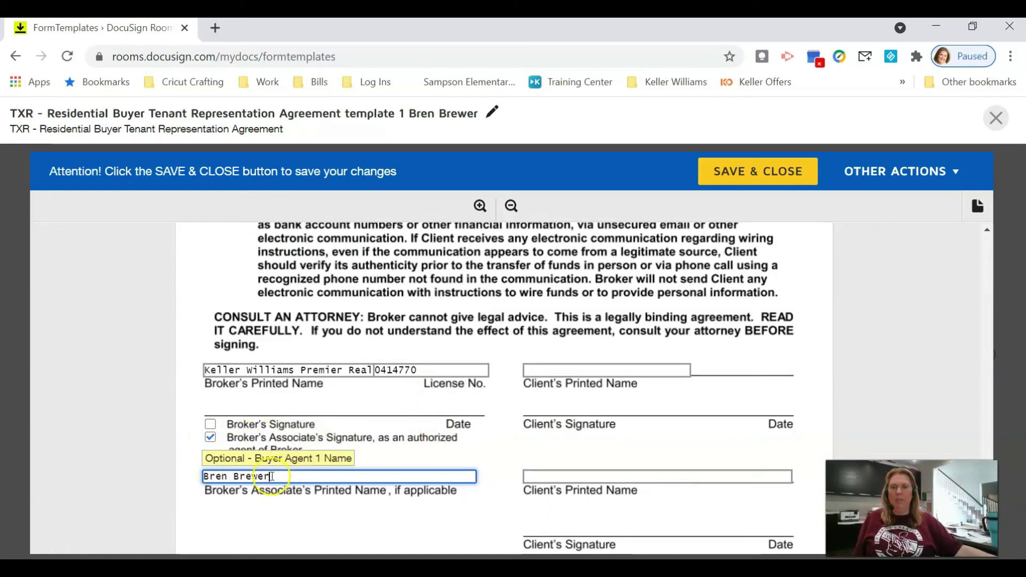
scroll(455, 454, down, 5)
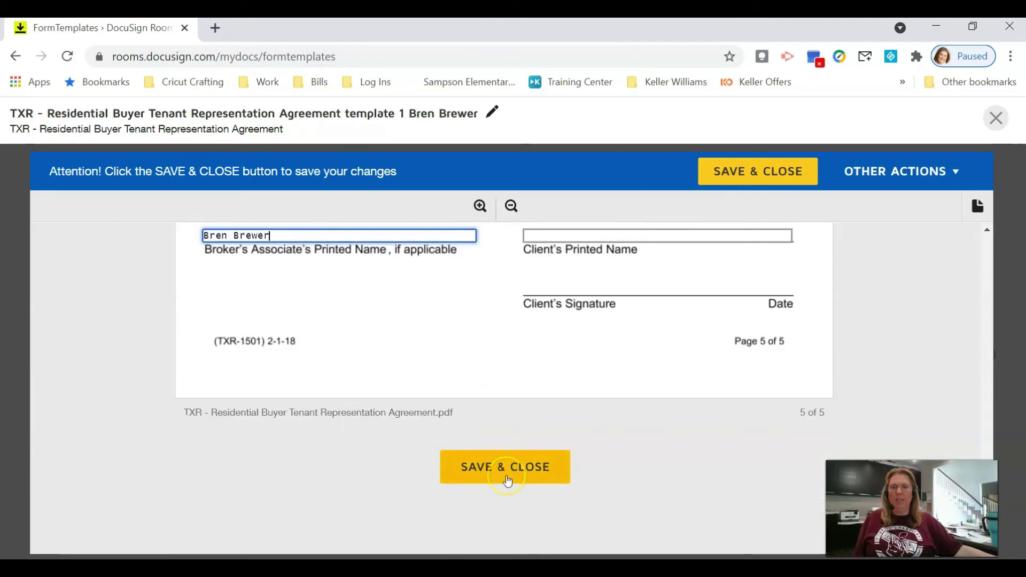
click(508, 480)
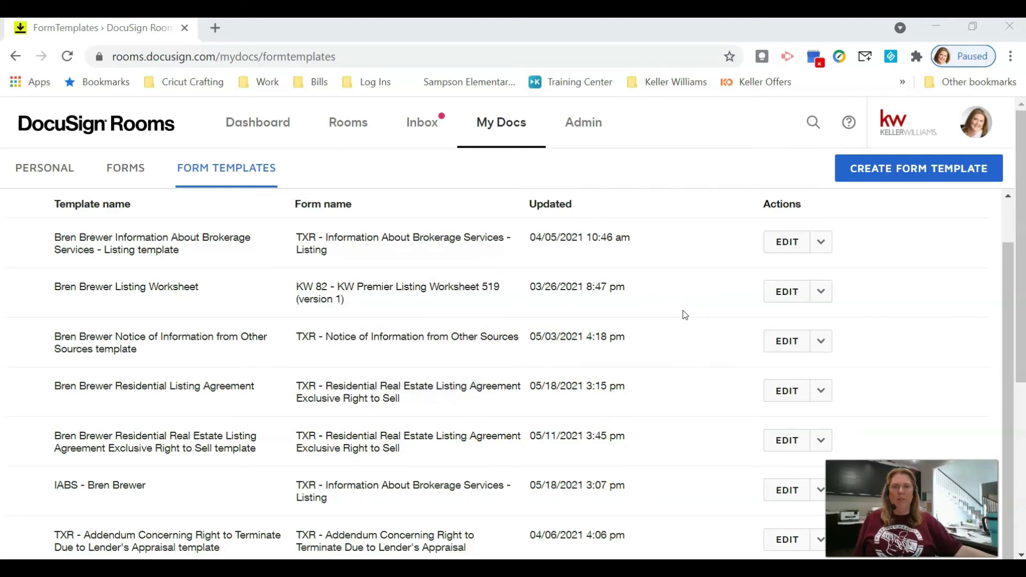
Step: Switch to the Rooms page to view the Active rooms list
click(348, 122)
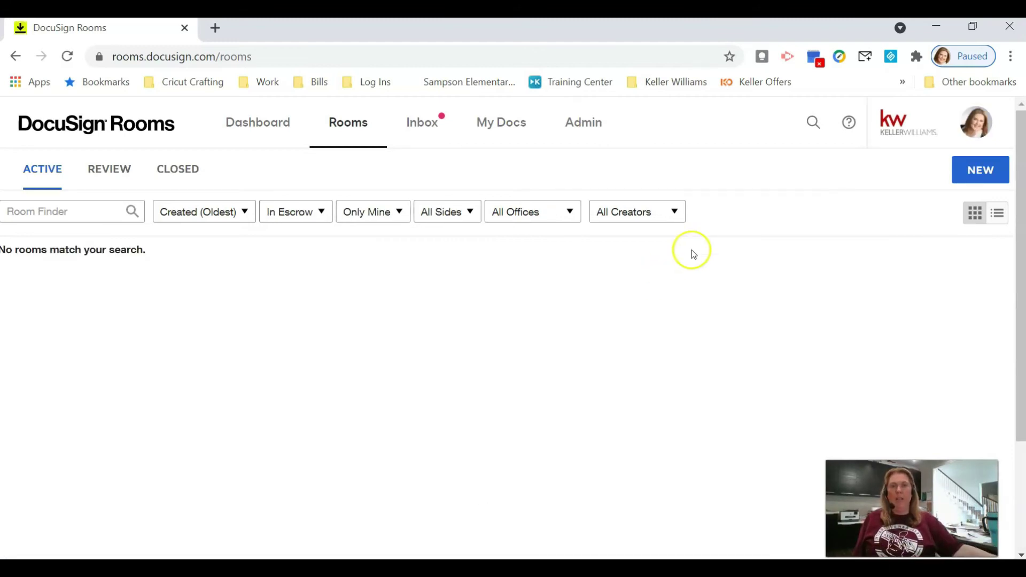
Step: Create a List Side room named 'Test Room for templates' and save it
click(973, 174)
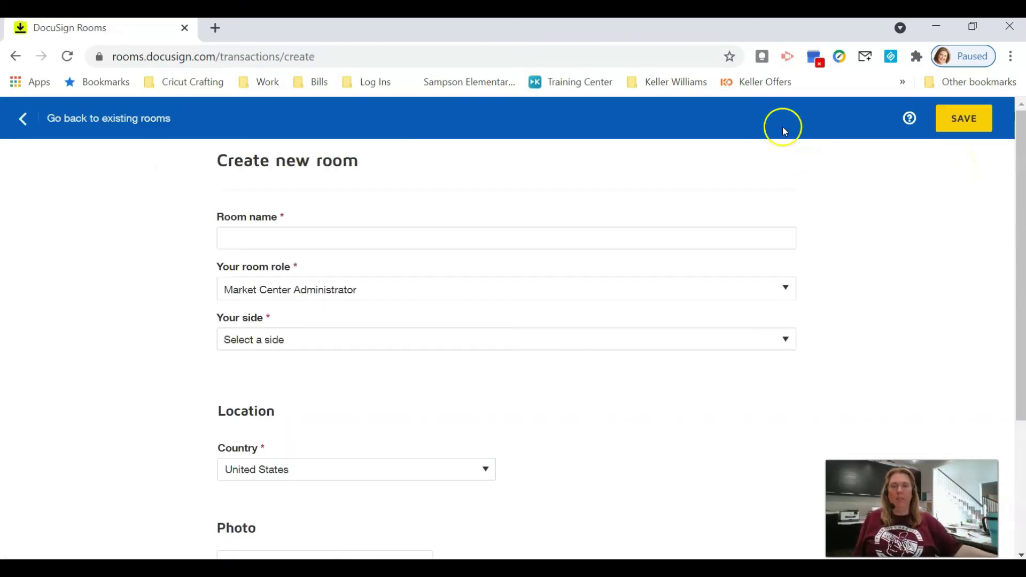
click(427, 247)
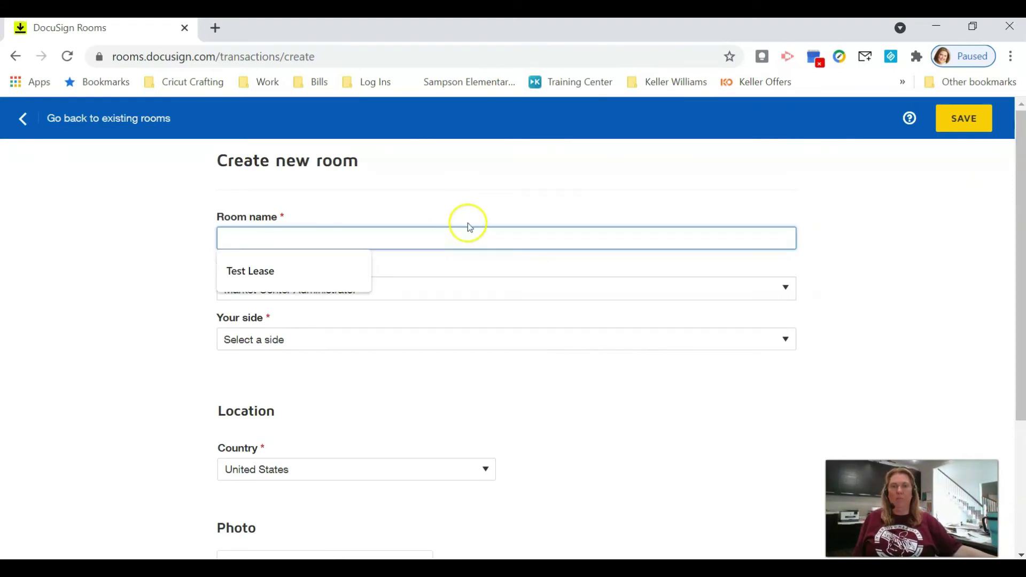
text(Test)
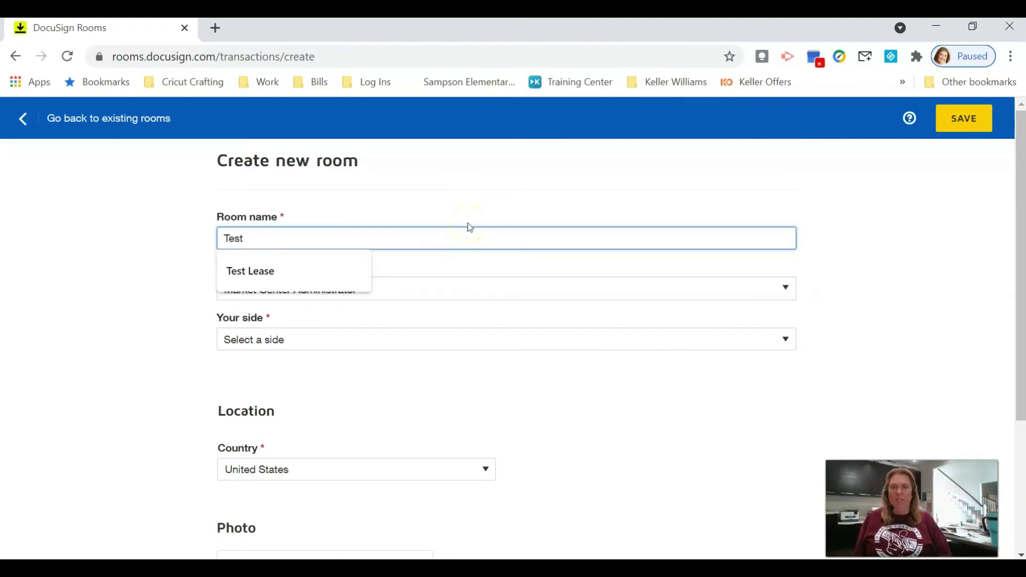
text( Room for templates)
click(502, 340)
click(337, 374)
scroll(346, 426, down, 3)
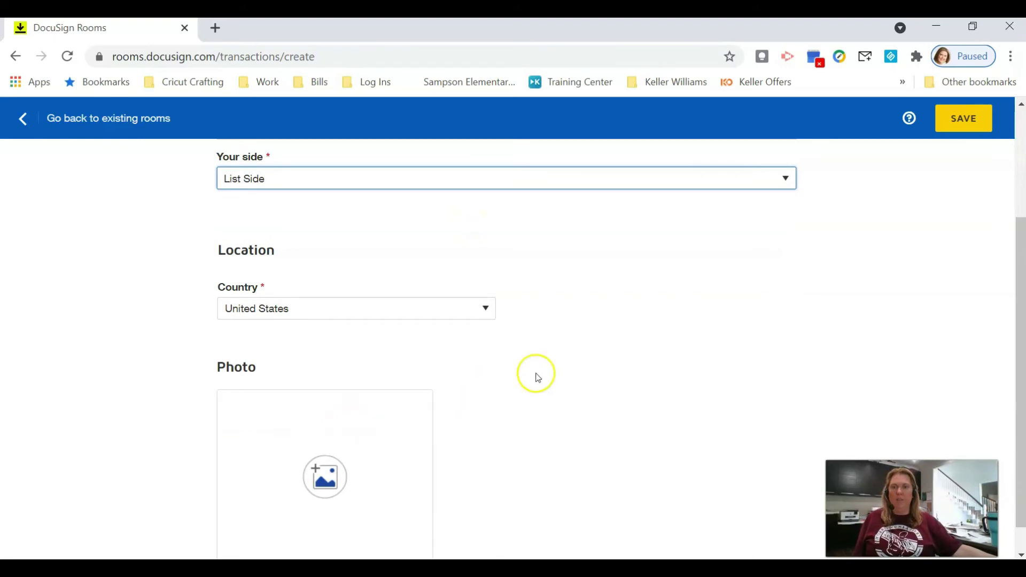
scroll(534, 374, down, 1)
click(972, 119)
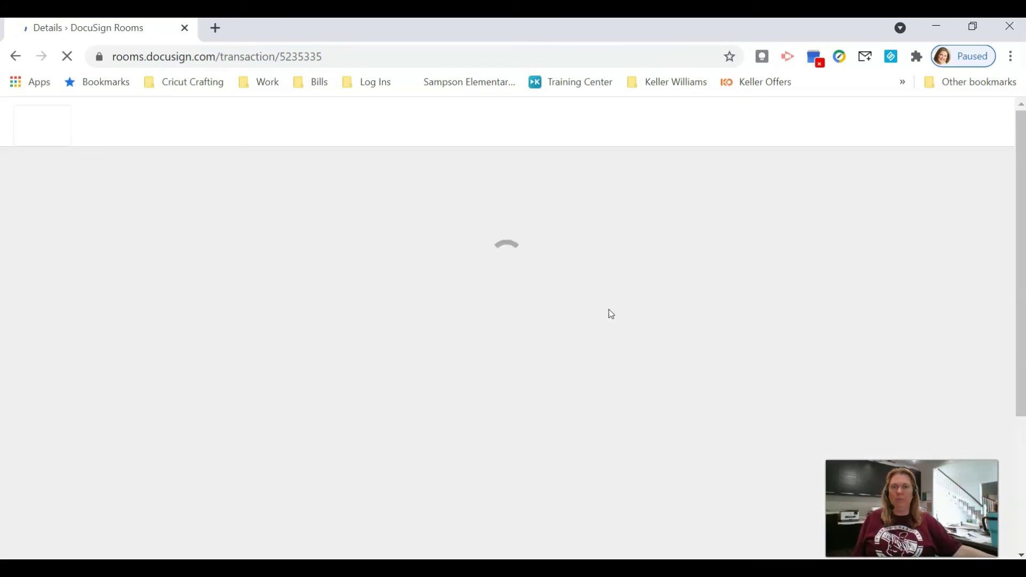
click(554, 330)
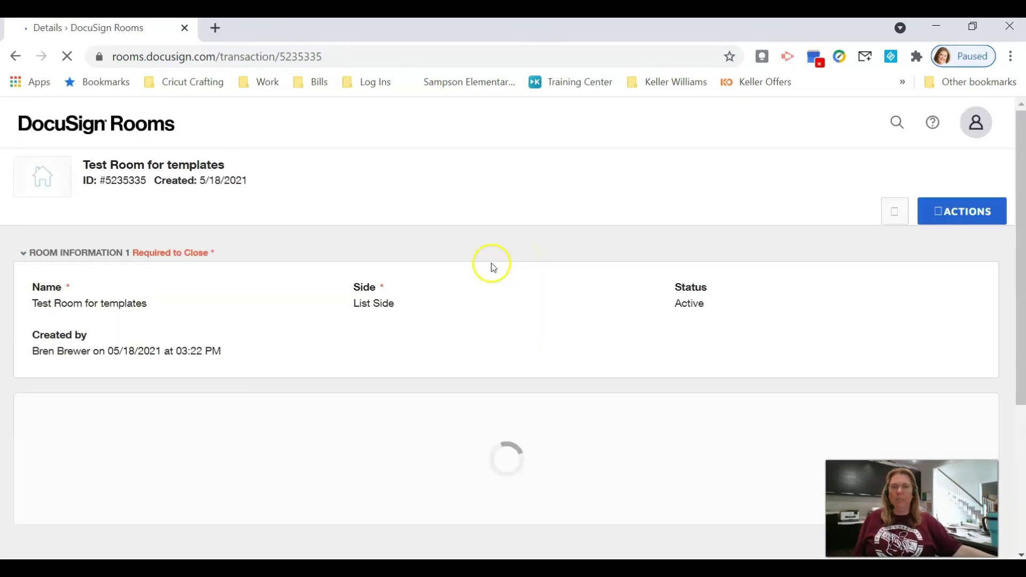
Step: In the test room's Documents tab, choose to add documents from DocuSign Forms
click(119, 217)
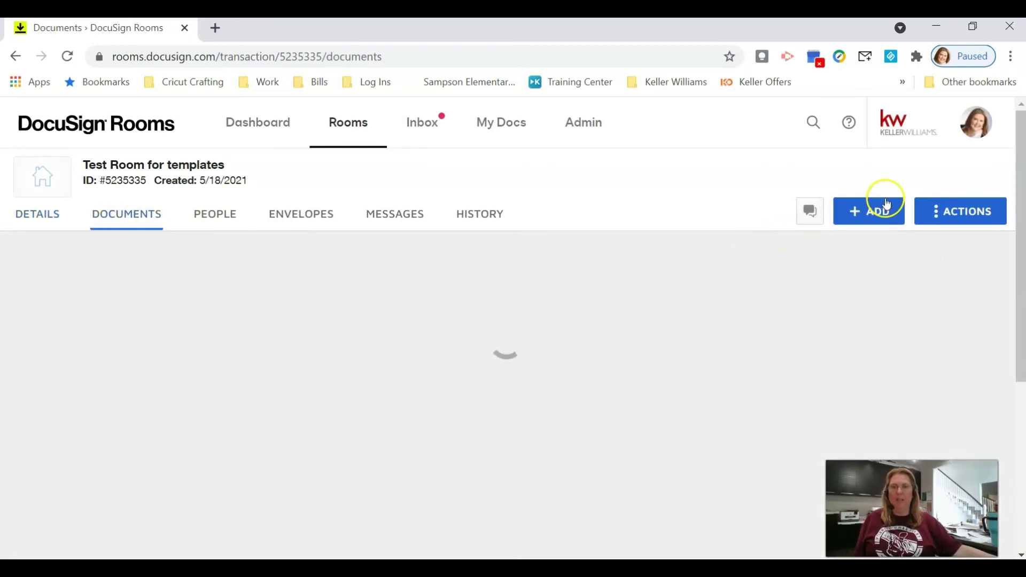
click(879, 216)
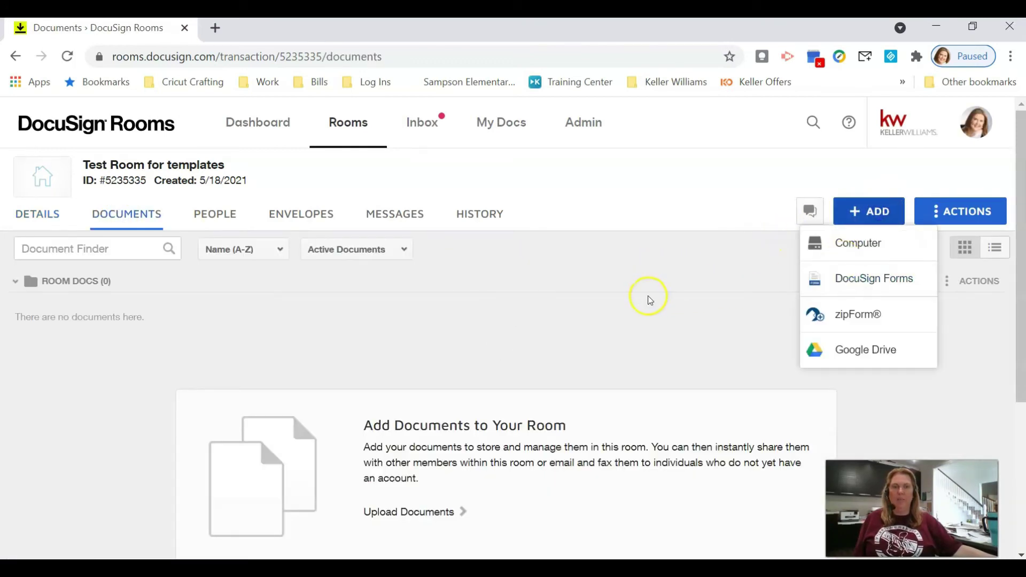
click(845, 278)
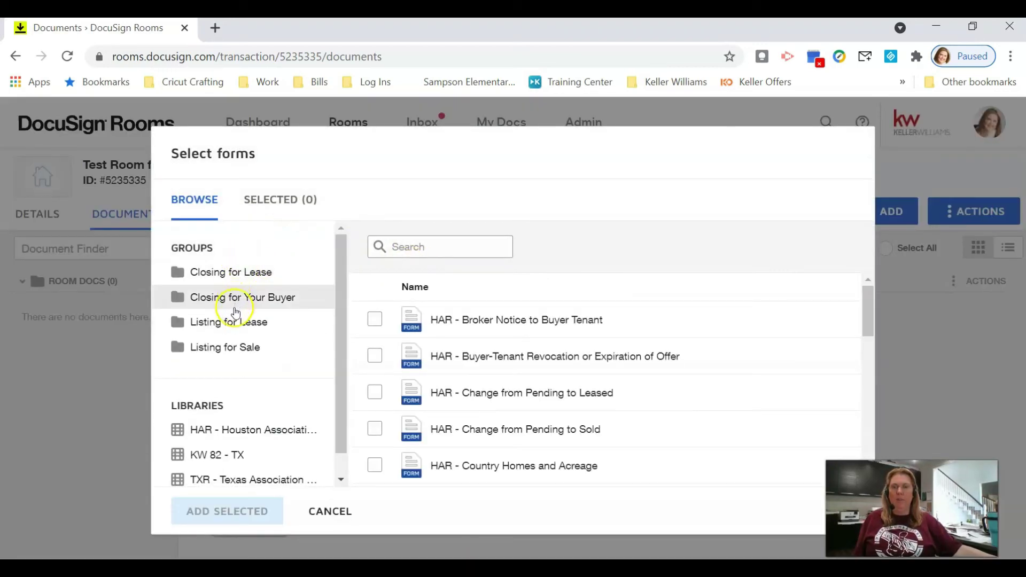
Step: In the Listing for Sale group, select Information About Brokerage Services with the IABS template
click(233, 355)
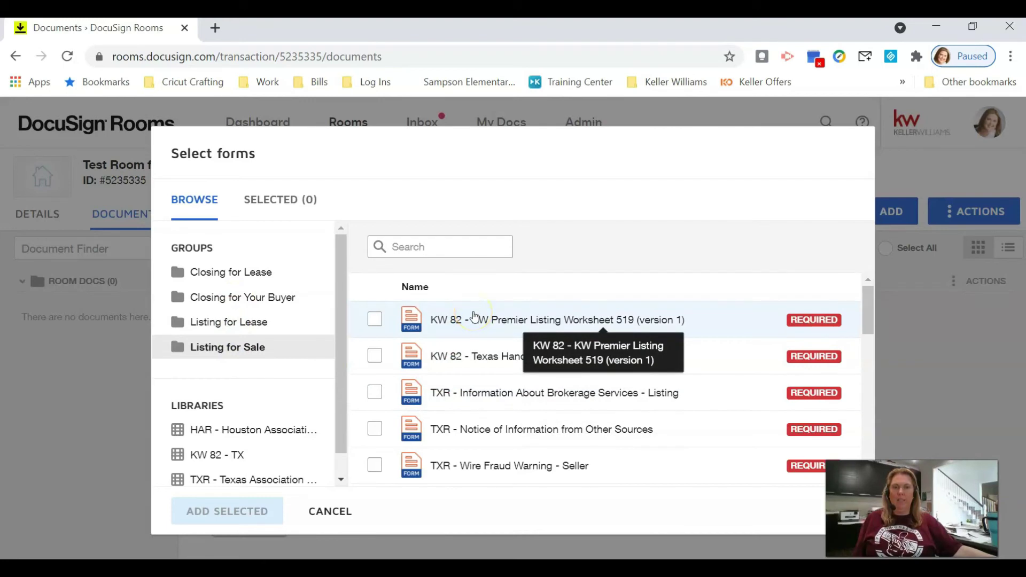
scroll(461, 374, down, 1)
scroll(464, 396, up, 1)
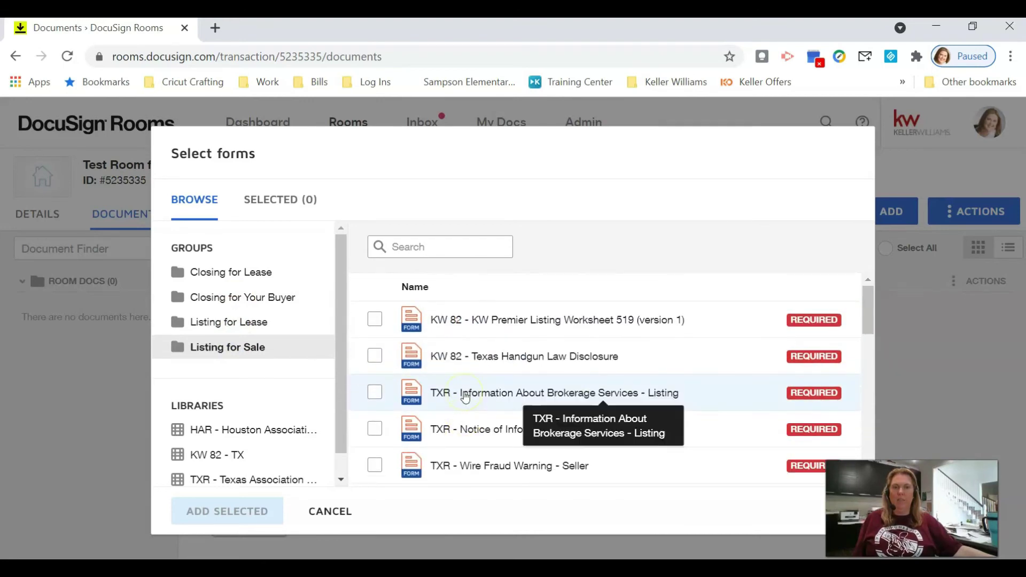
click(375, 396)
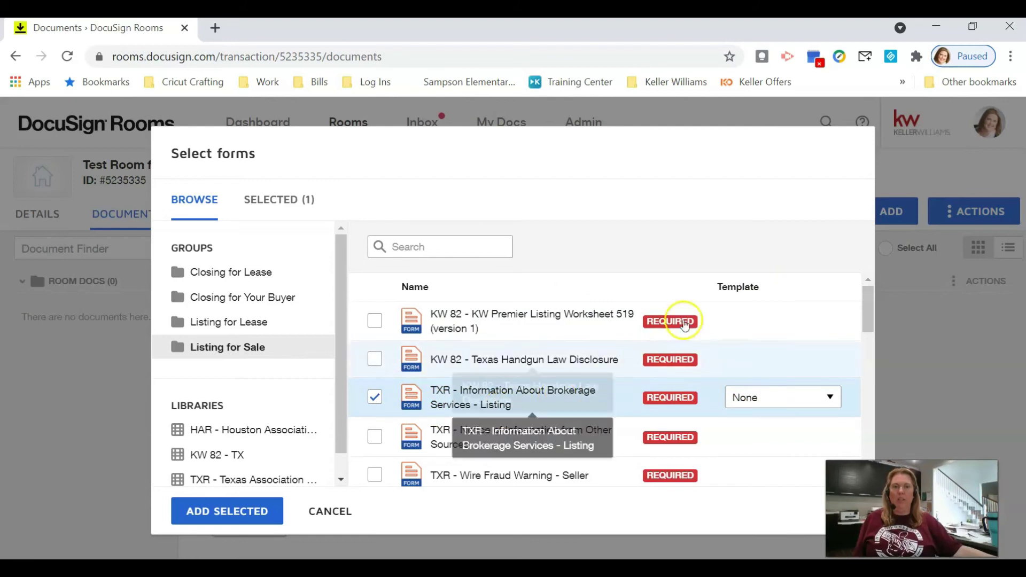
click(802, 395)
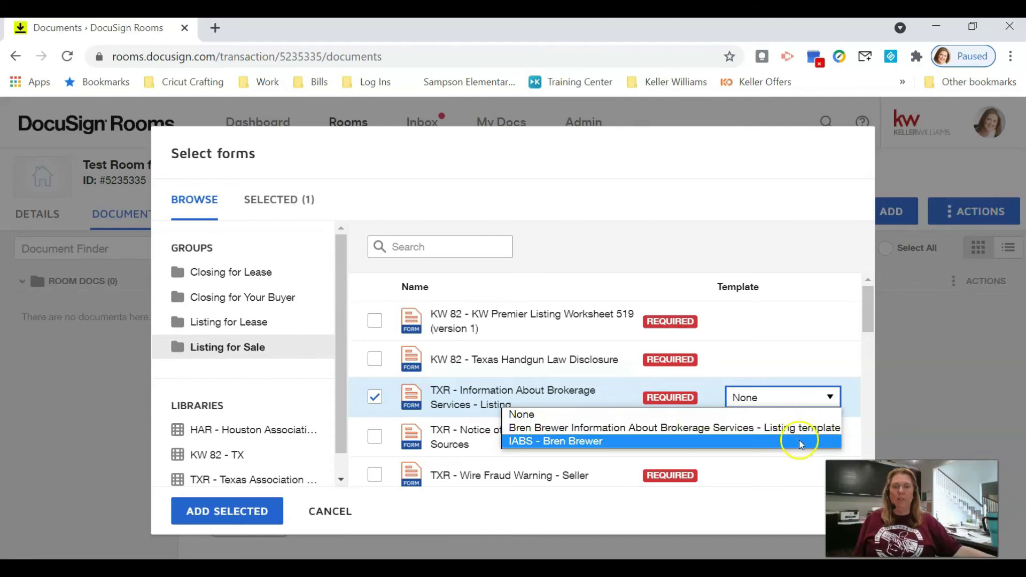
click(800, 442)
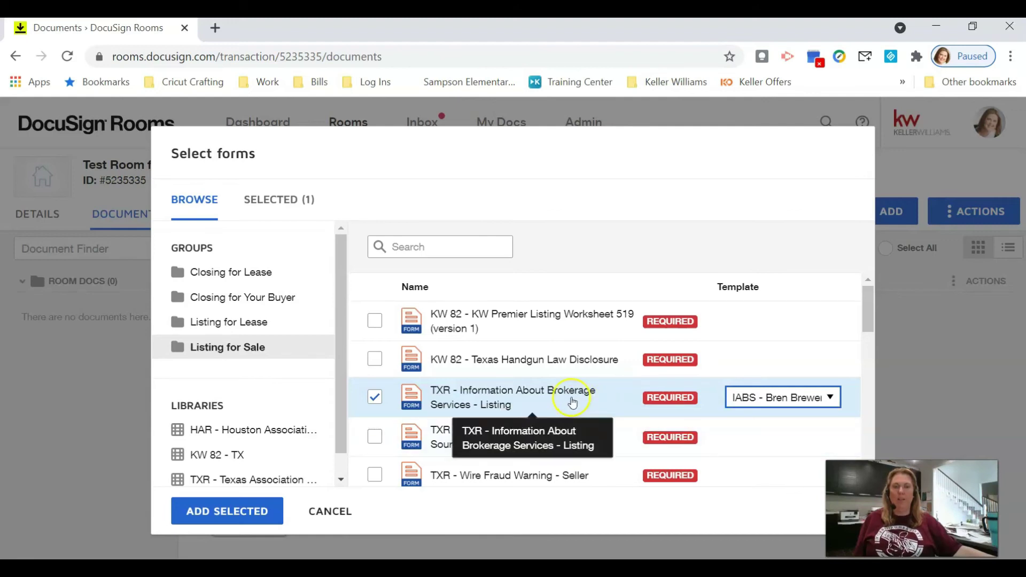
Step: Select Notice of Information from Other Sources with the TXR notice template
scroll(503, 369, down, 2)
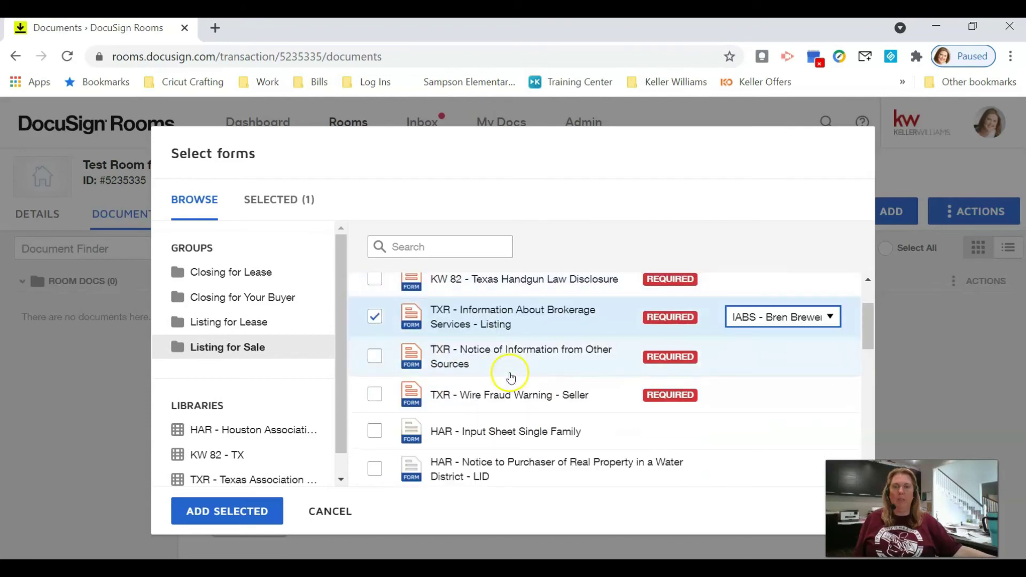
click(375, 364)
click(374, 363)
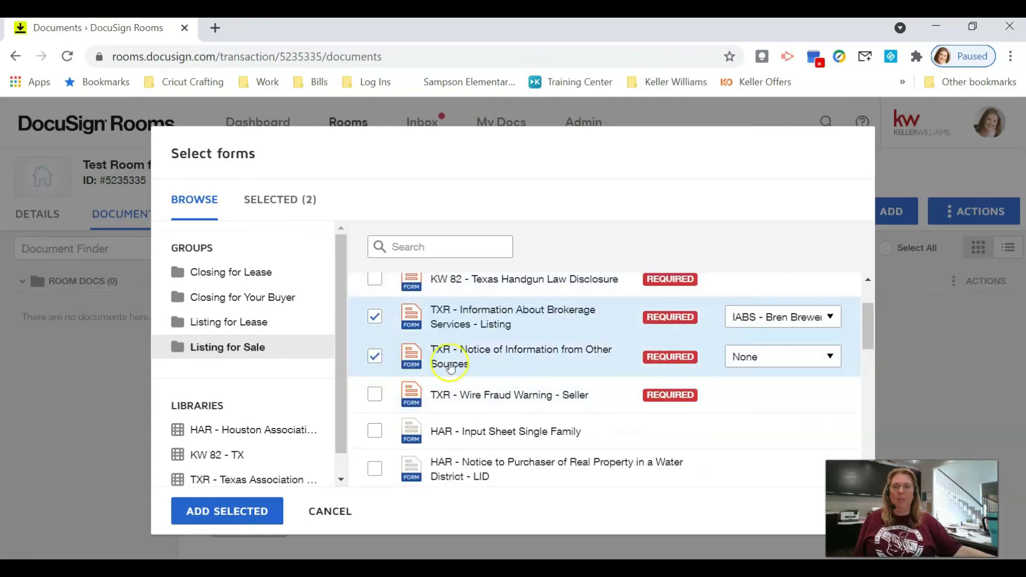
click(780, 360)
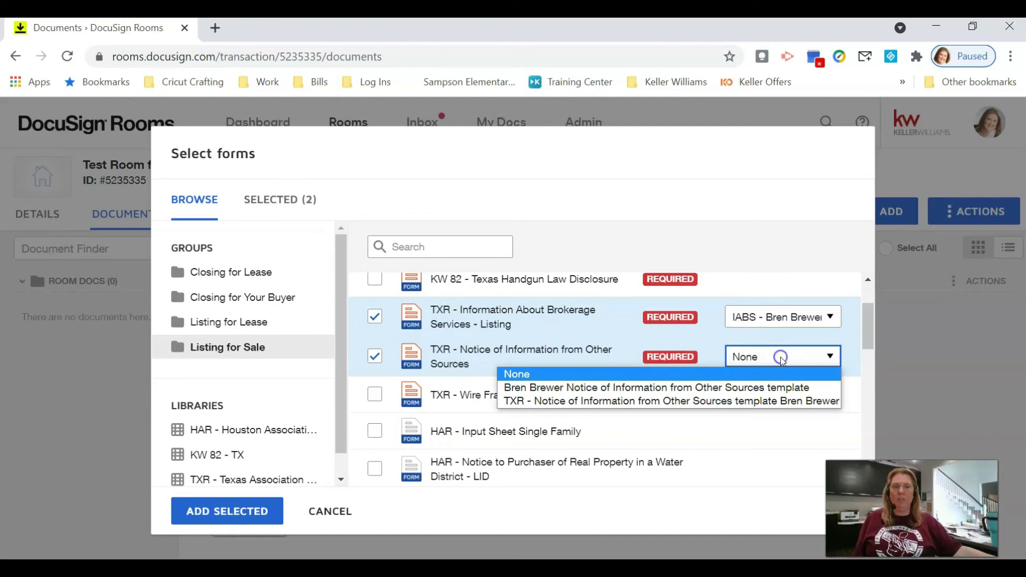
click(776, 401)
scroll(517, 412, down, 2)
scroll(517, 412, up, 2)
Step: Also select the Wire Fraud Warning - Seller and Texas Handgun Law Disclosure forms
click(393, 399)
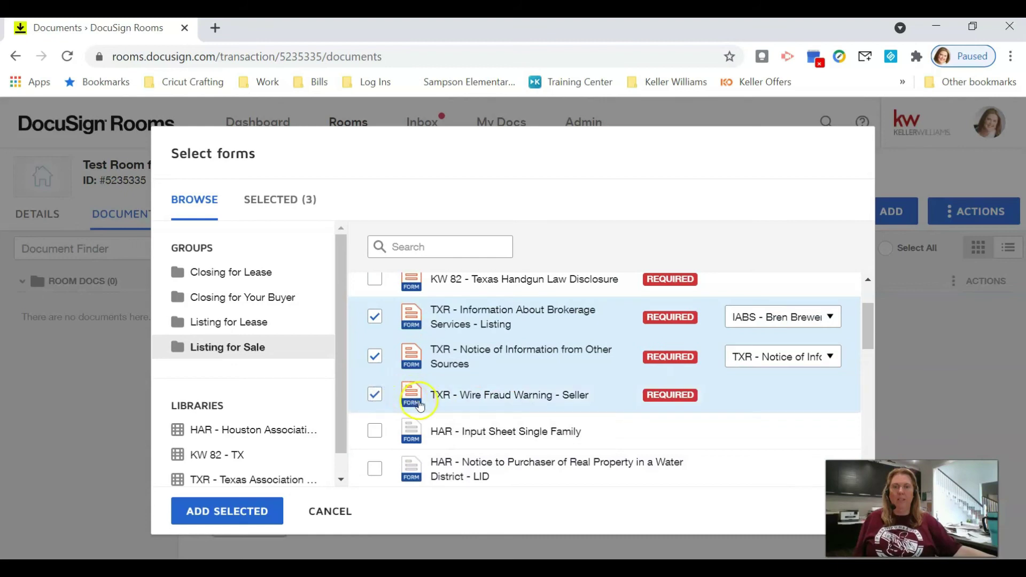
scroll(420, 406, up, 2)
click(377, 359)
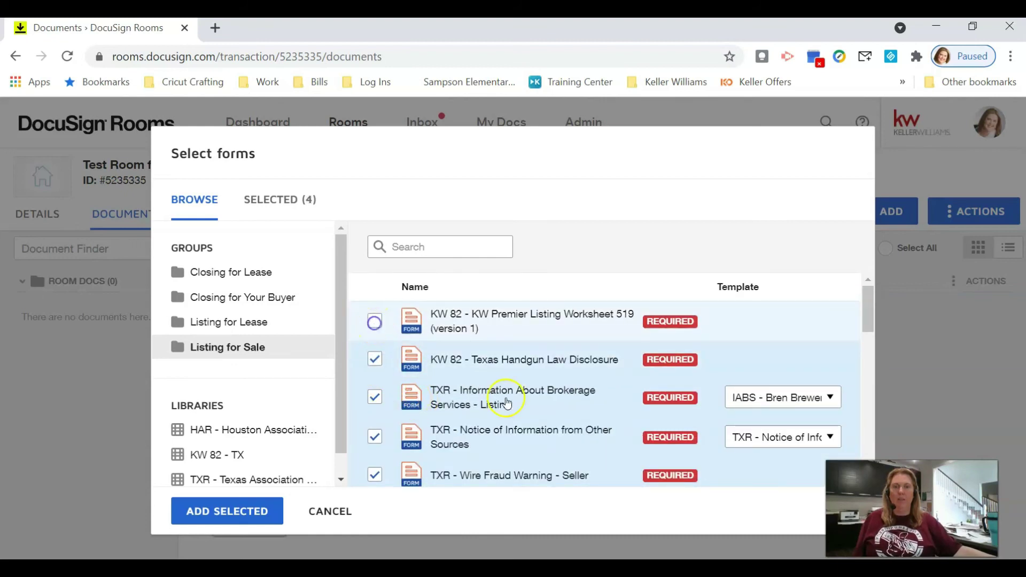
scroll(500, 398, down, 5)
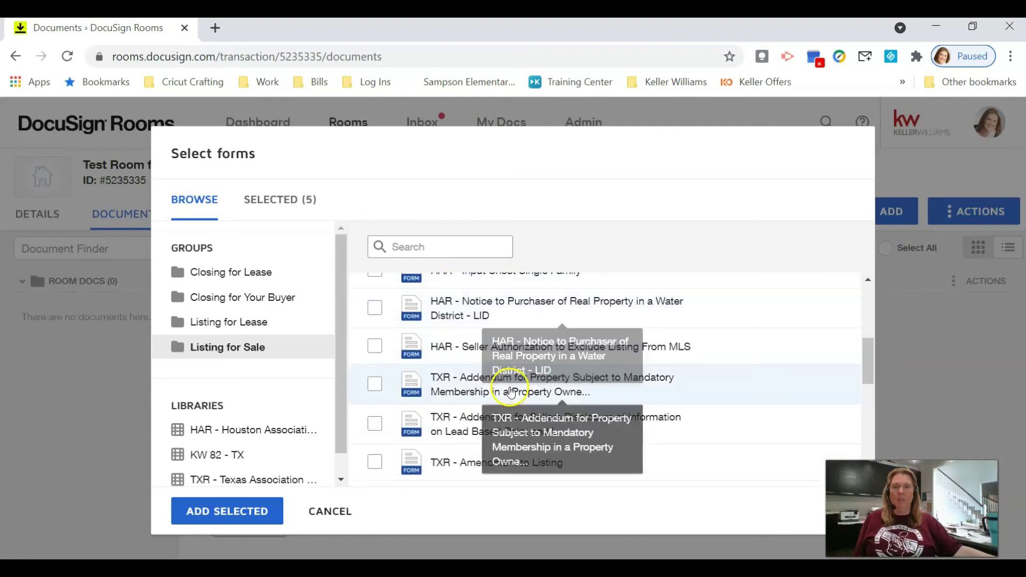
scroll(618, 397, up, 3)
scroll(703, 385, down, 6)
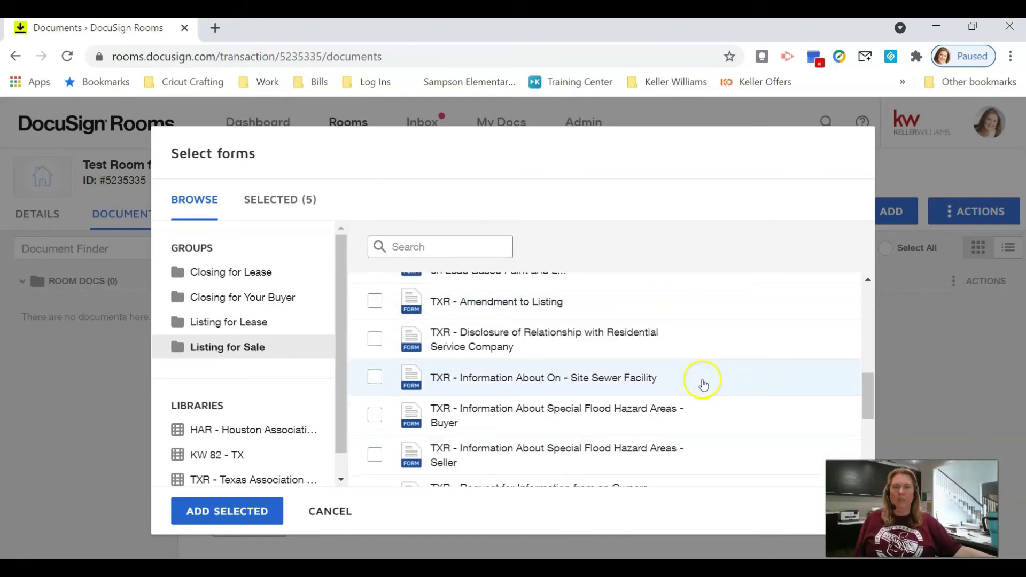
scroll(703, 385, down, 3)
Step: Select the Residential Listing Agreement with its template and Seller's Disclosure Notice, then add the selected forms
click(375, 409)
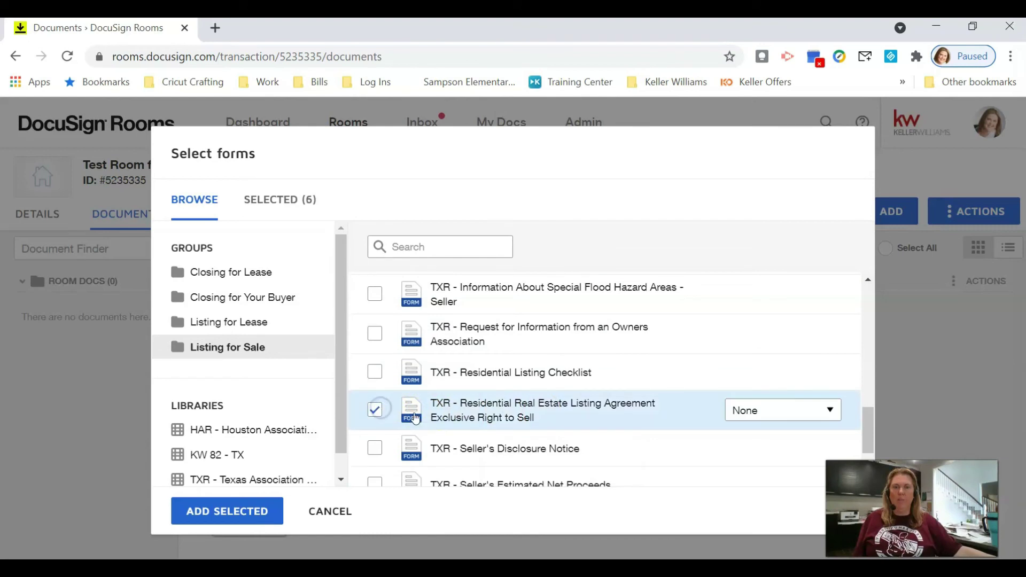
click(751, 410)
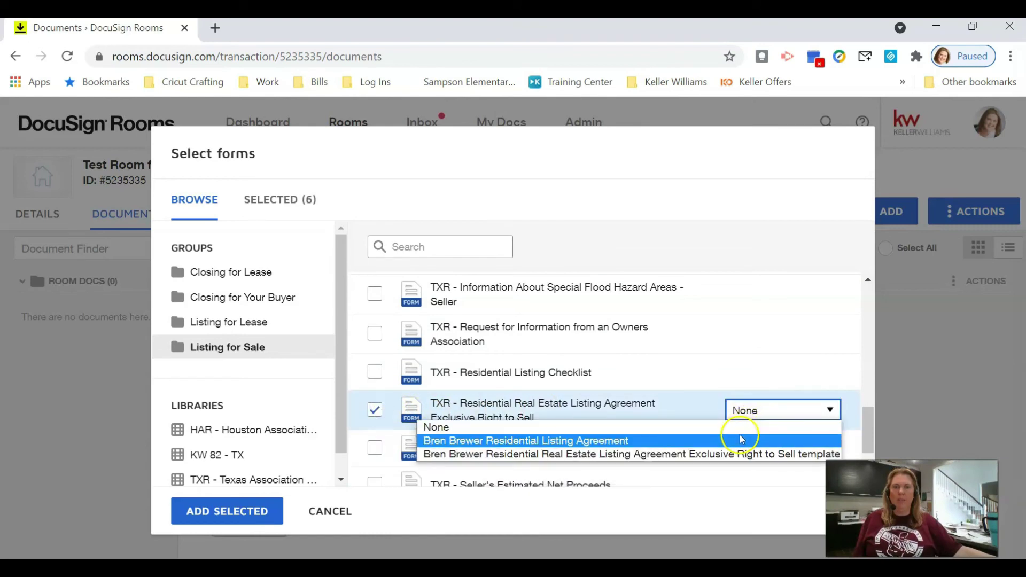
click(742, 440)
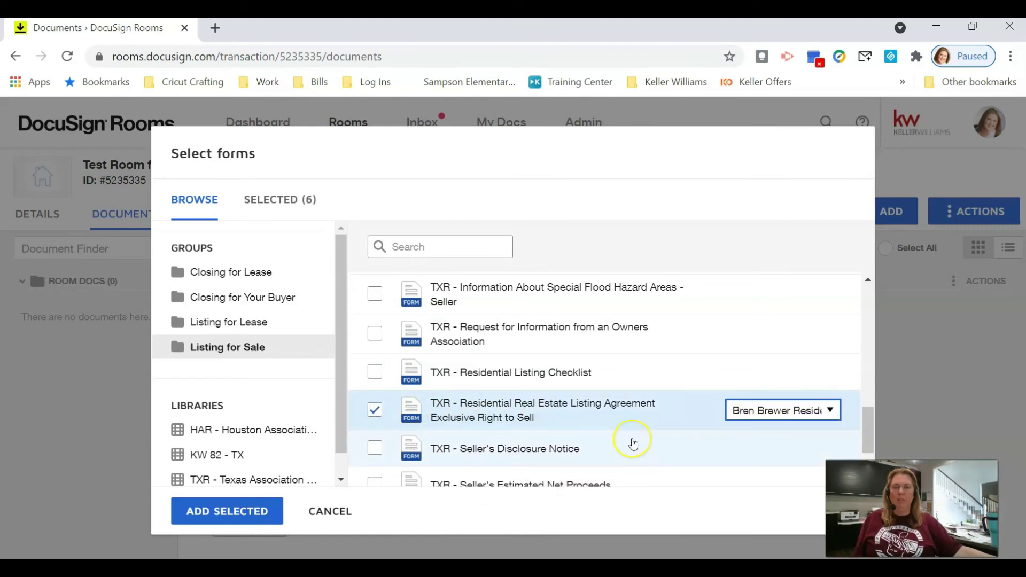
scroll(630, 442, up, 2)
scroll(632, 440, down, 3)
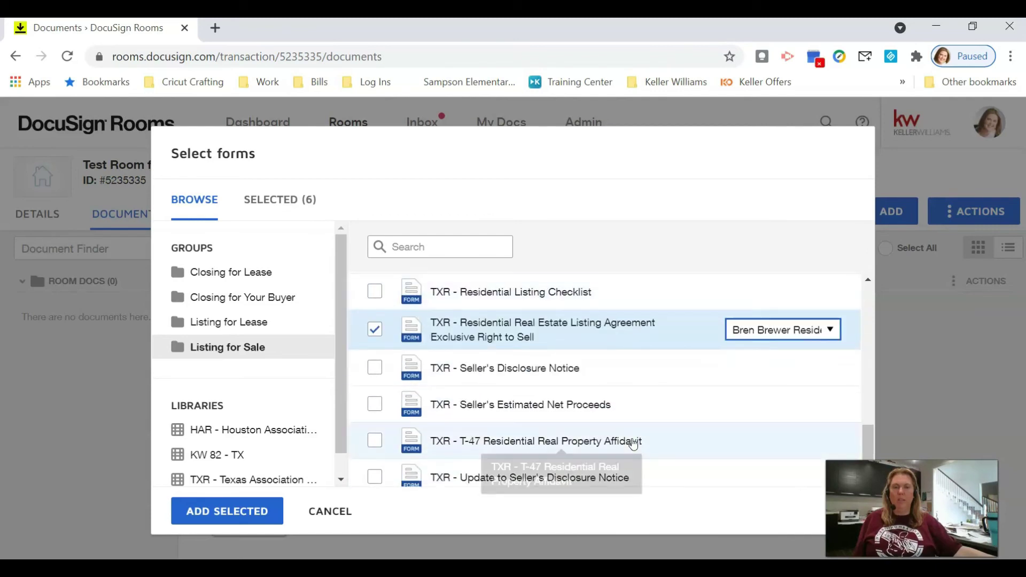
click(375, 367)
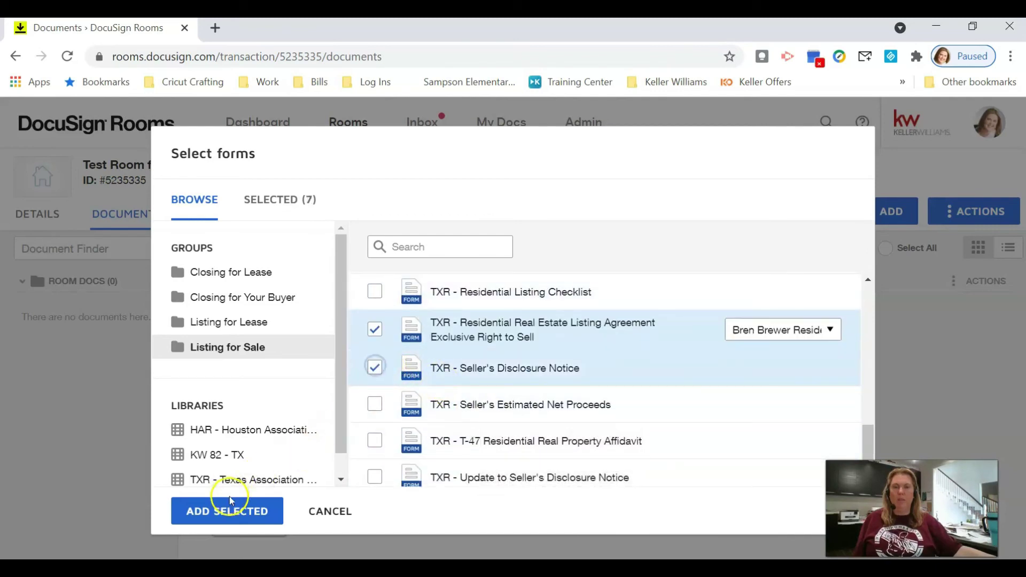
click(231, 514)
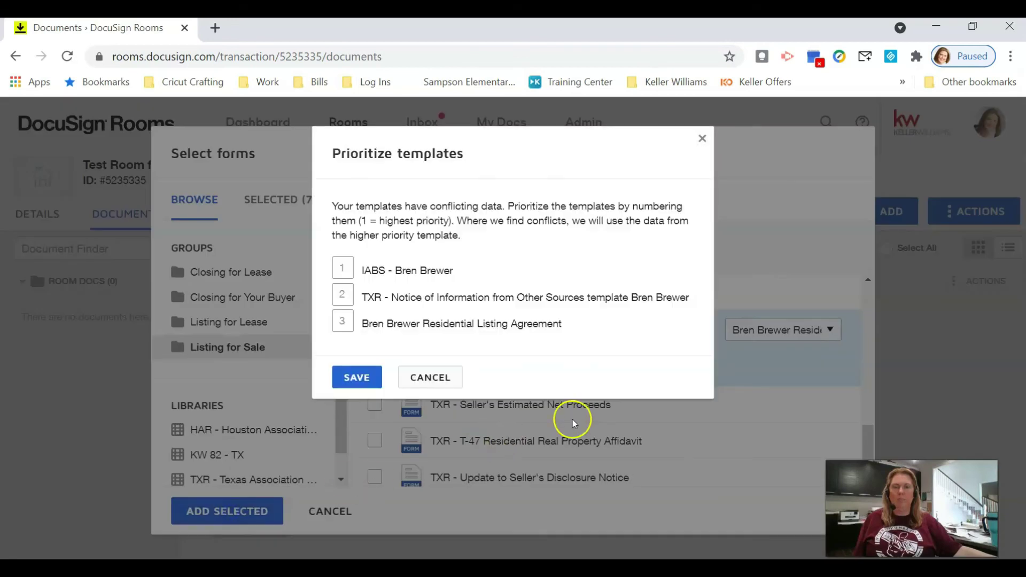
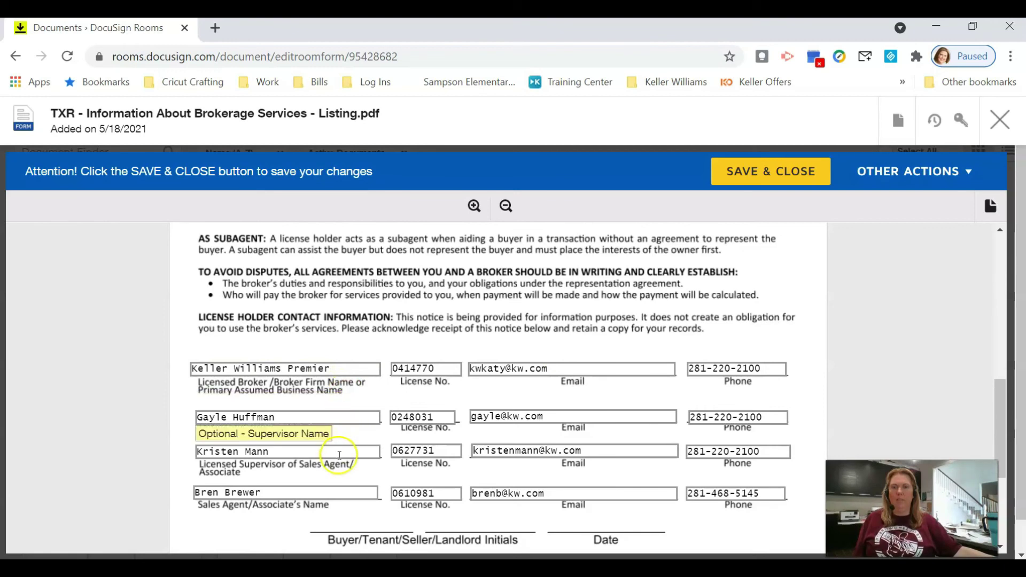
Step: Check the sales agent name field, then save and close the brokerage services form to return to the seven documents
click(335, 493)
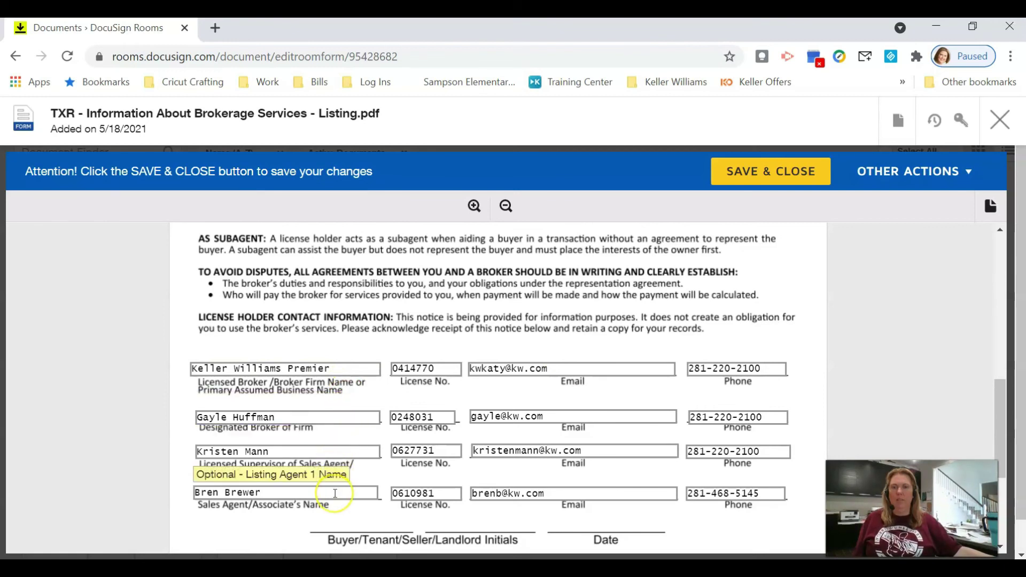
click(736, 168)
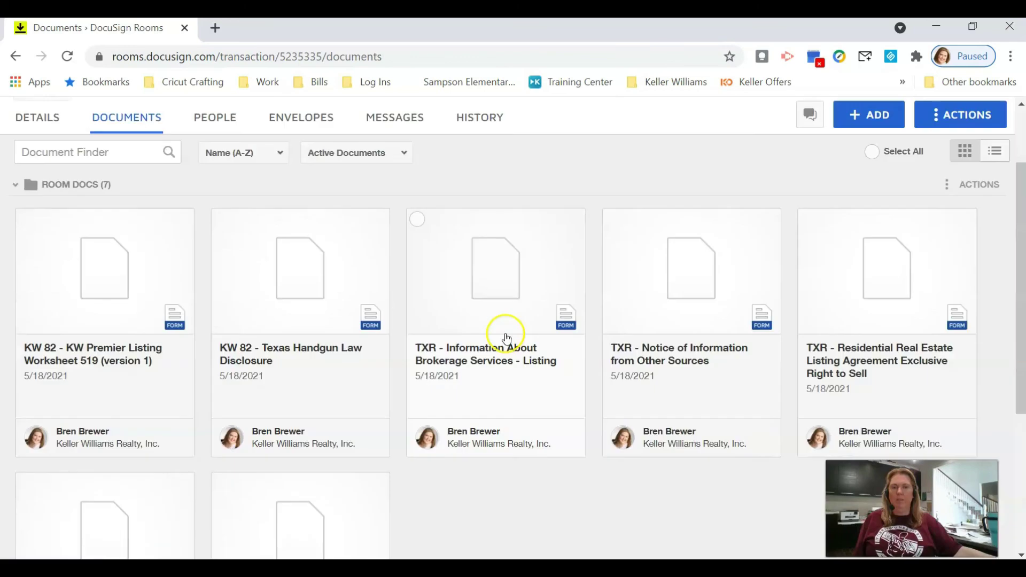
scroll(504, 332, down, 2)
scroll(516, 344, up, 2)
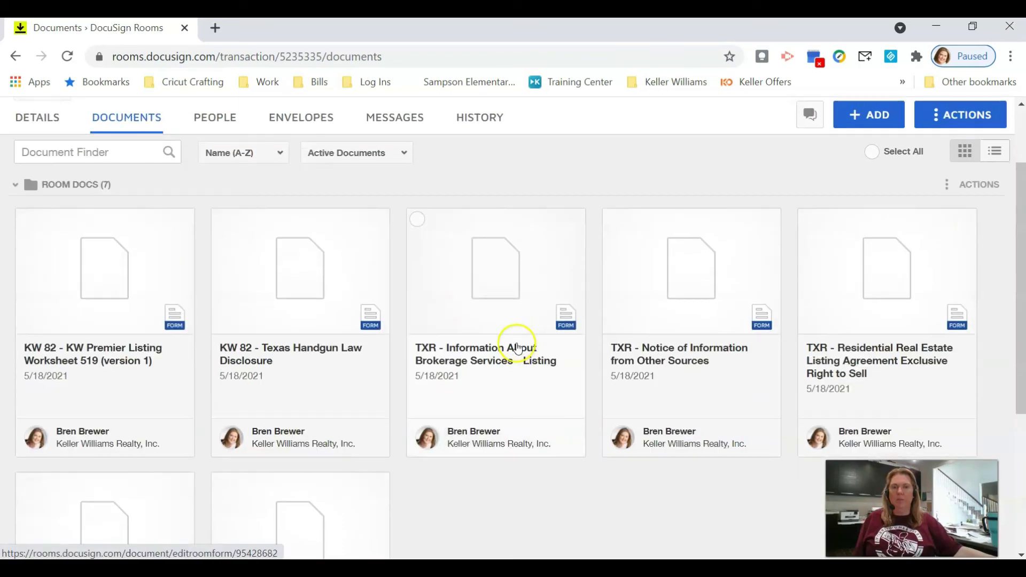
Step: Change the Notice of Information form's From (Broker) field to 'Keller Williams Premier' and save it
click(556, 375)
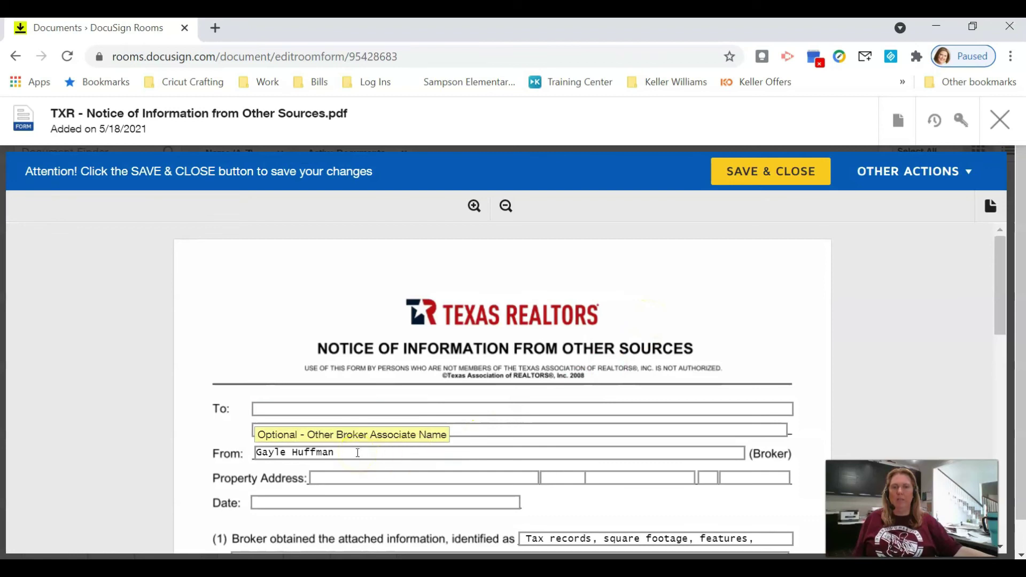
drag(358, 451, 254, 463)
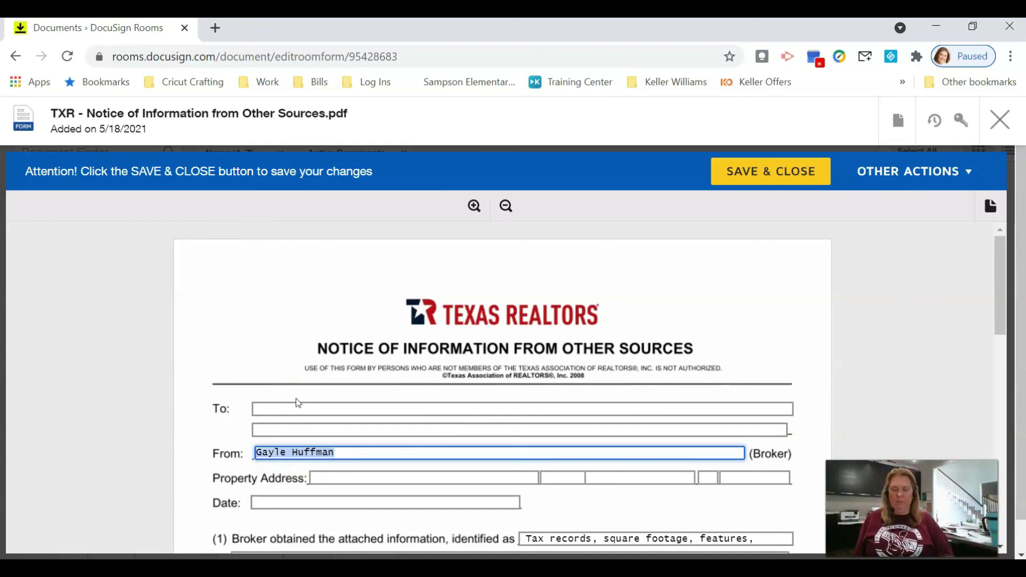
text(Keller Willia)
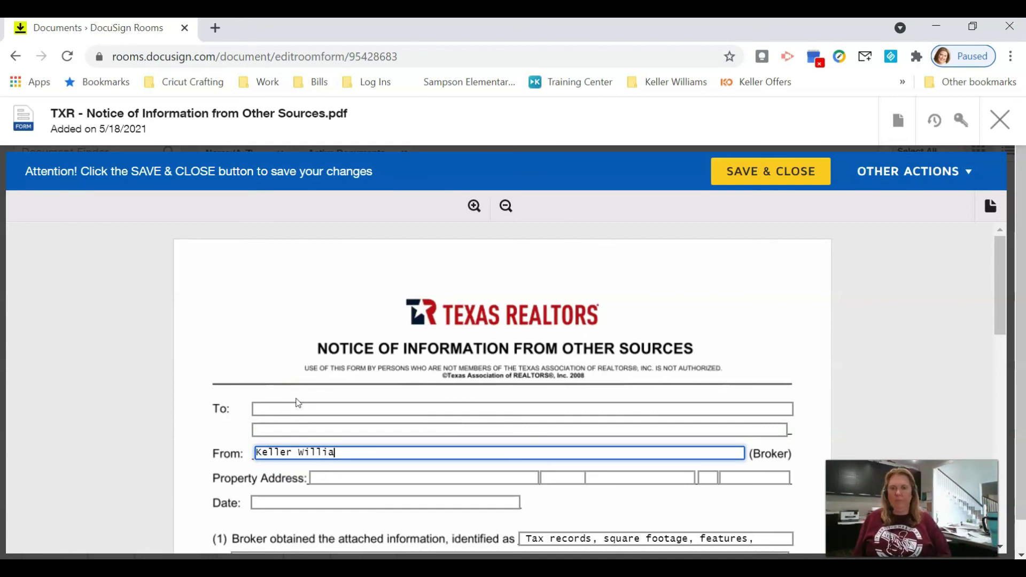
text(ms Premier)
key(Tab)
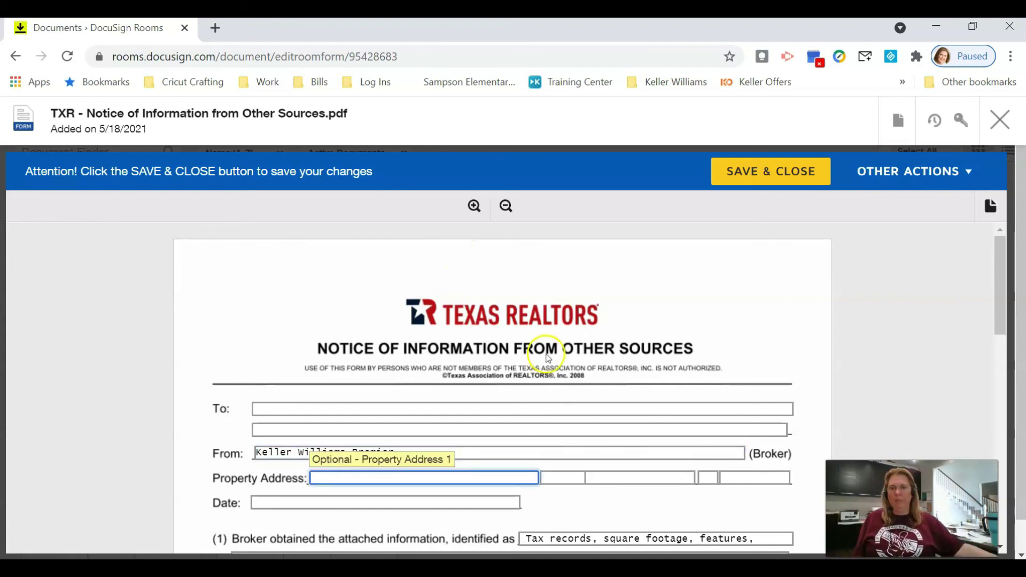
click(766, 185)
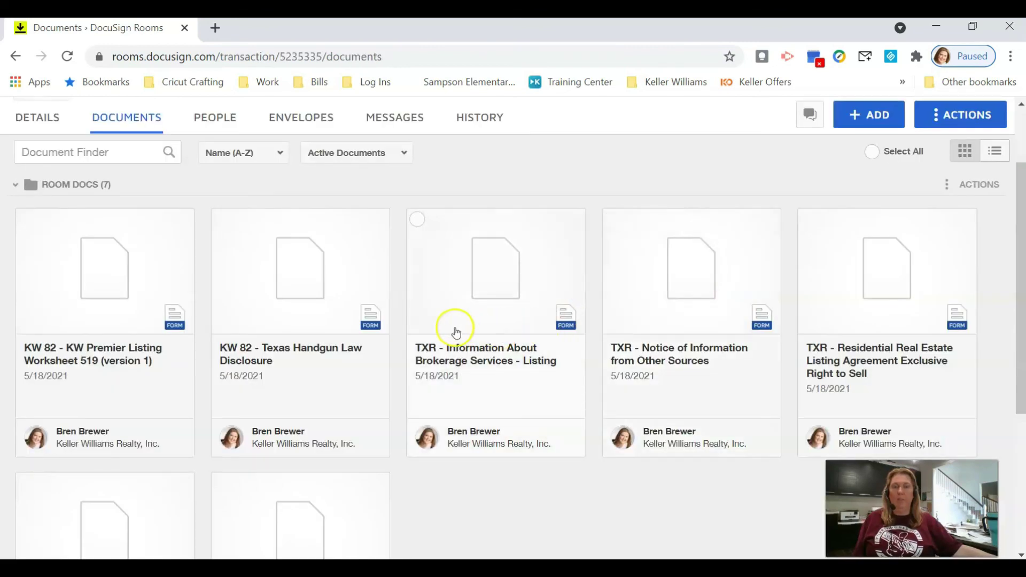
click(485, 324)
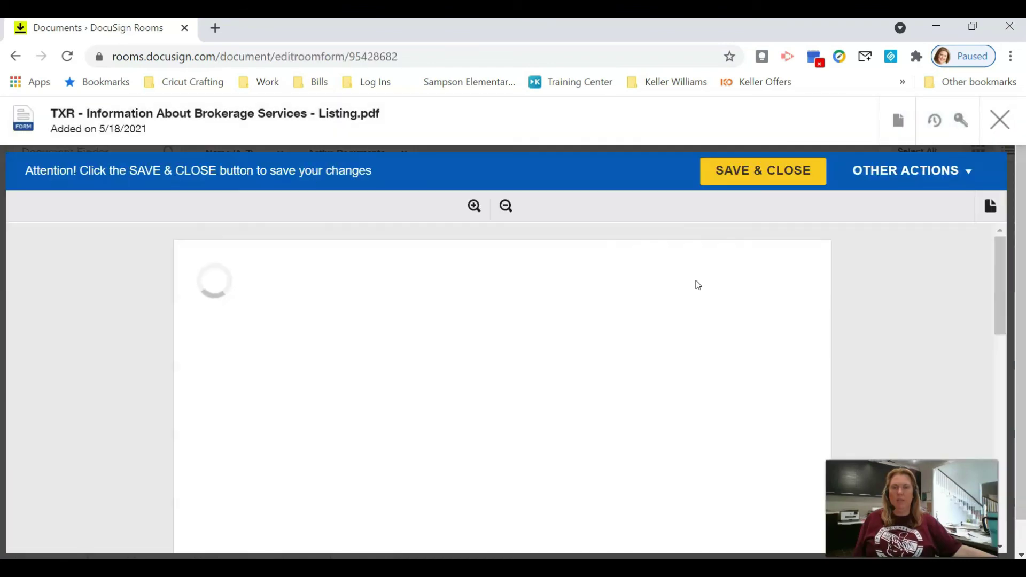
Step: Overwrite 'Keller Williams Premier' in the IABS Designated Broker field with the broker's full name and save
scroll(697, 285, down, 10)
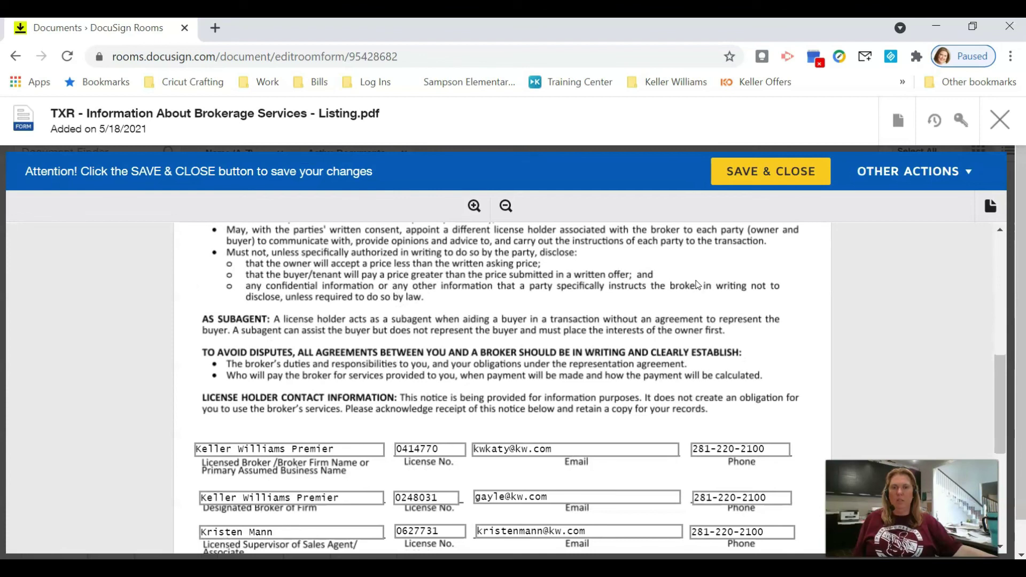
scroll(697, 285, down, 3)
drag(350, 418, 198, 435)
key(Tab)
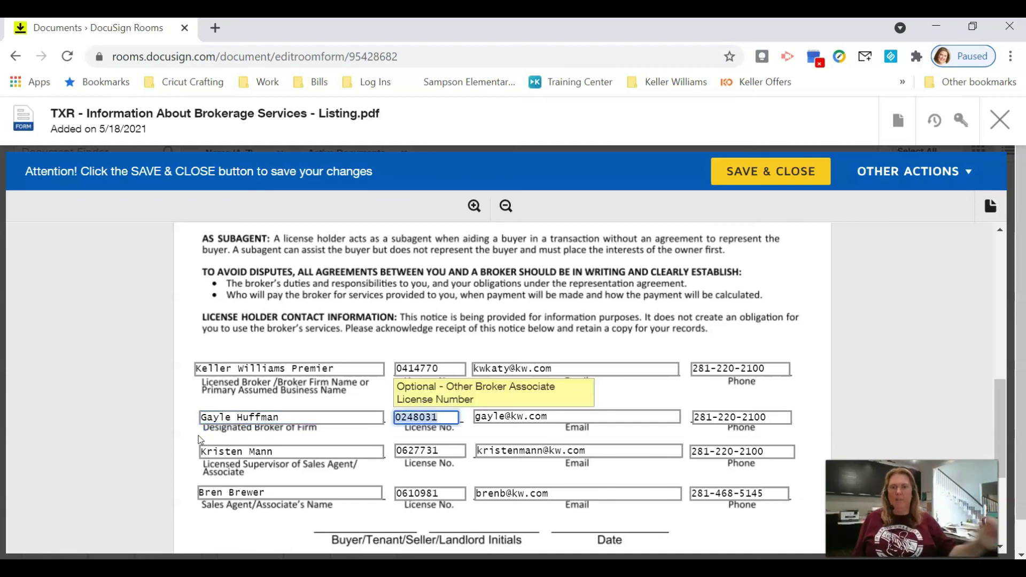
click(755, 172)
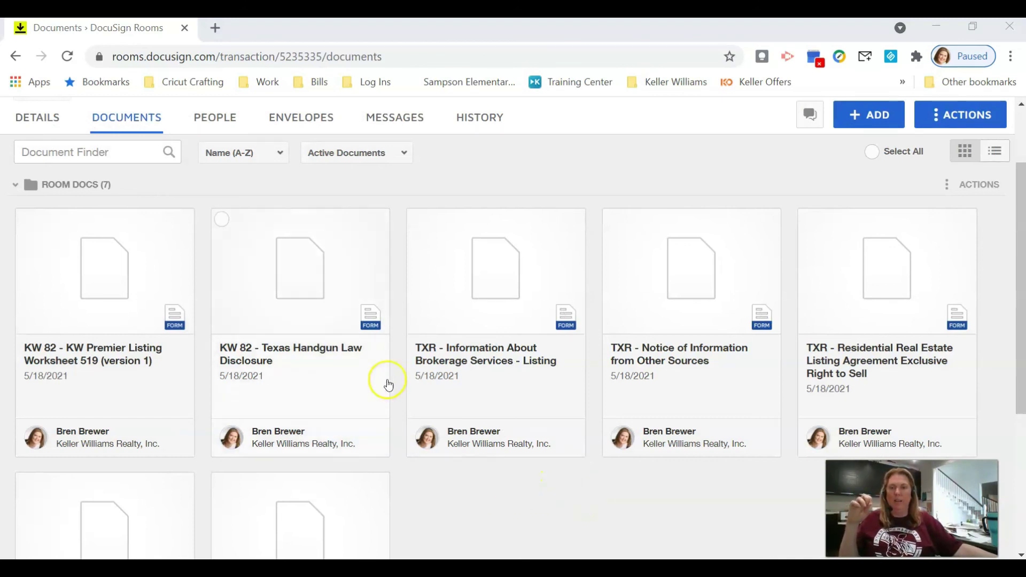
Step: Use the brokerage services document's menu to apply the saved IABS form template to it
scroll(620, 348, down, 2)
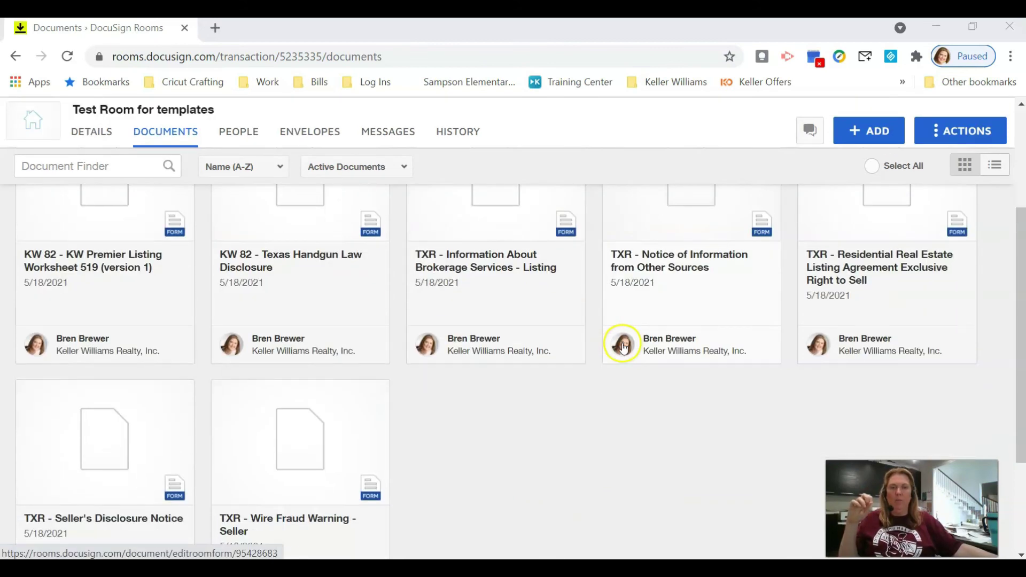
scroll(609, 378, up, 2)
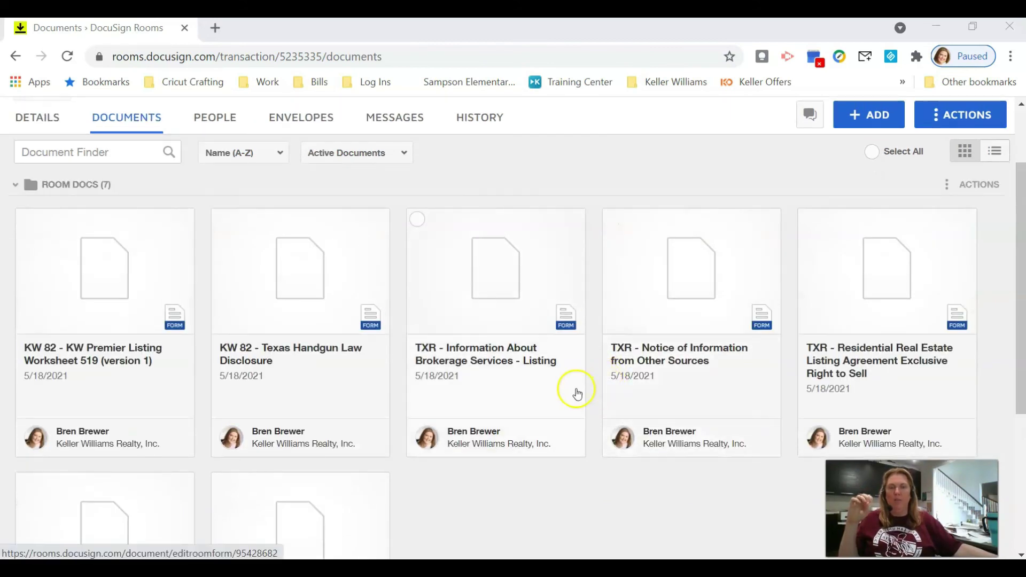
click(478, 292)
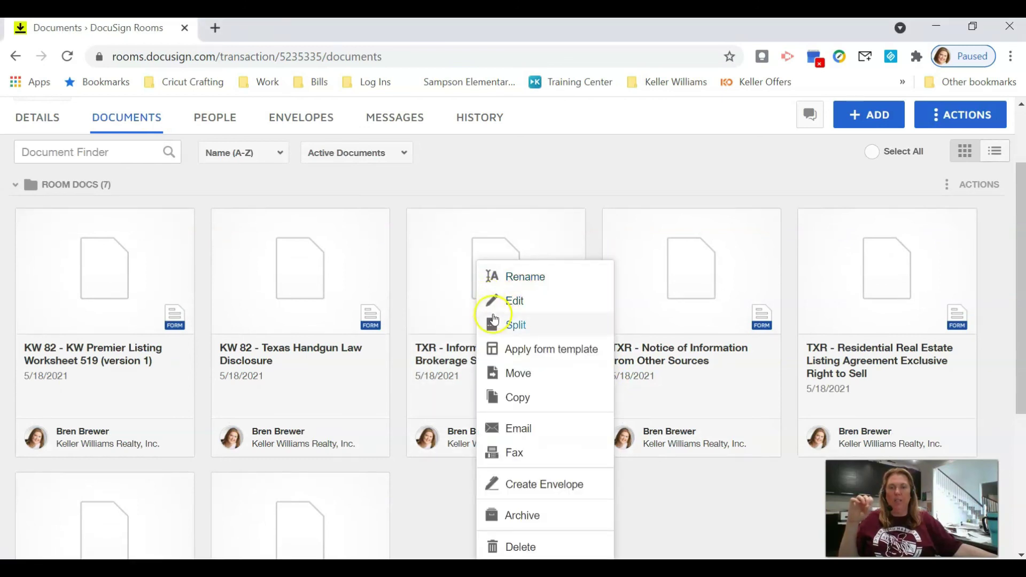
click(512, 350)
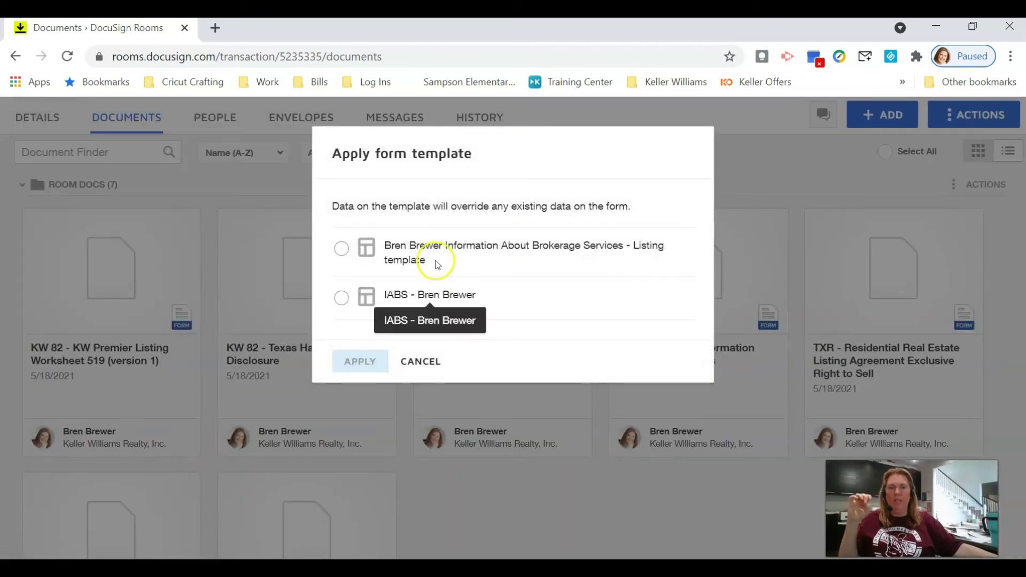
click(345, 300)
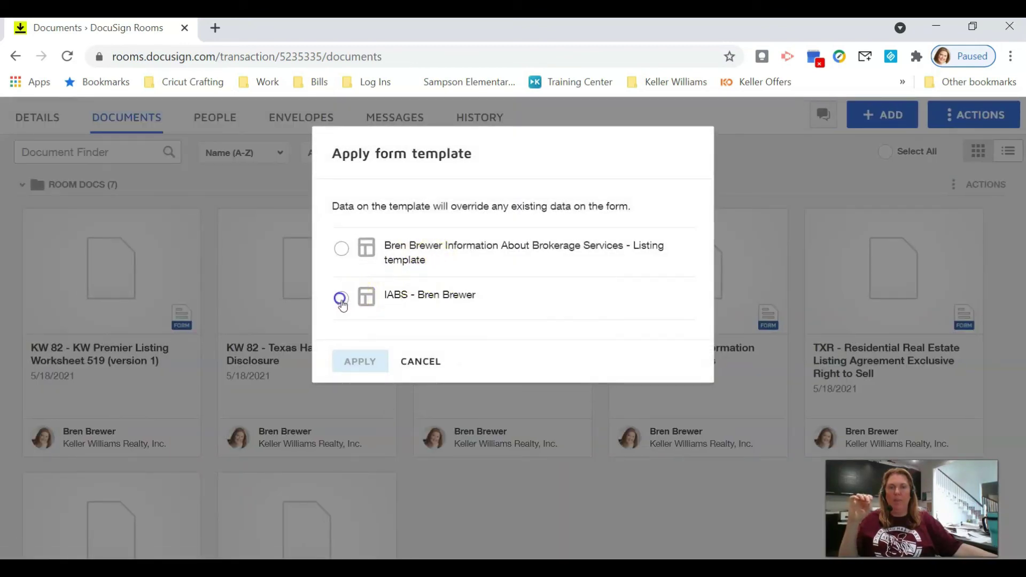
click(356, 365)
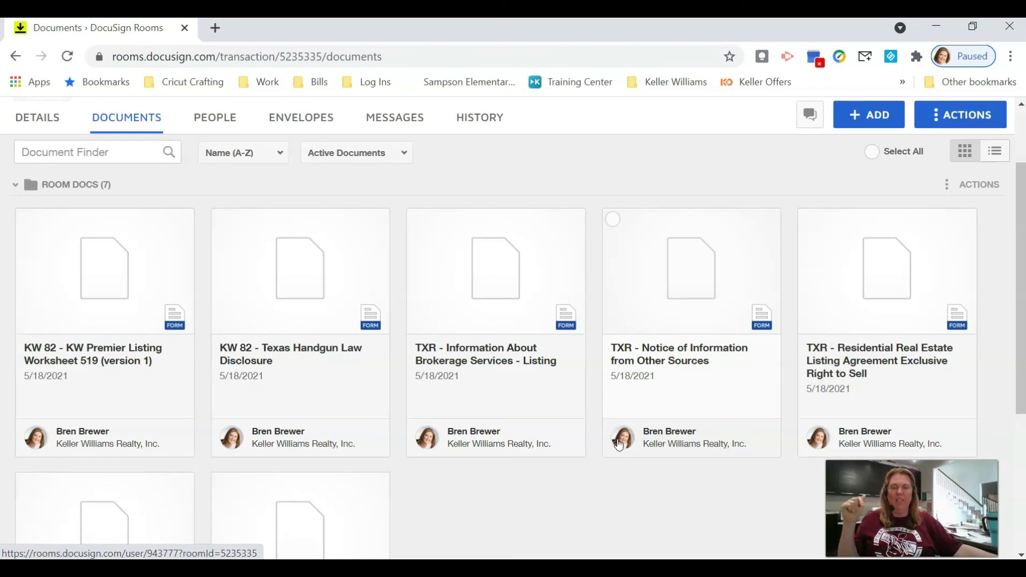
scroll(633, 409, up, 2)
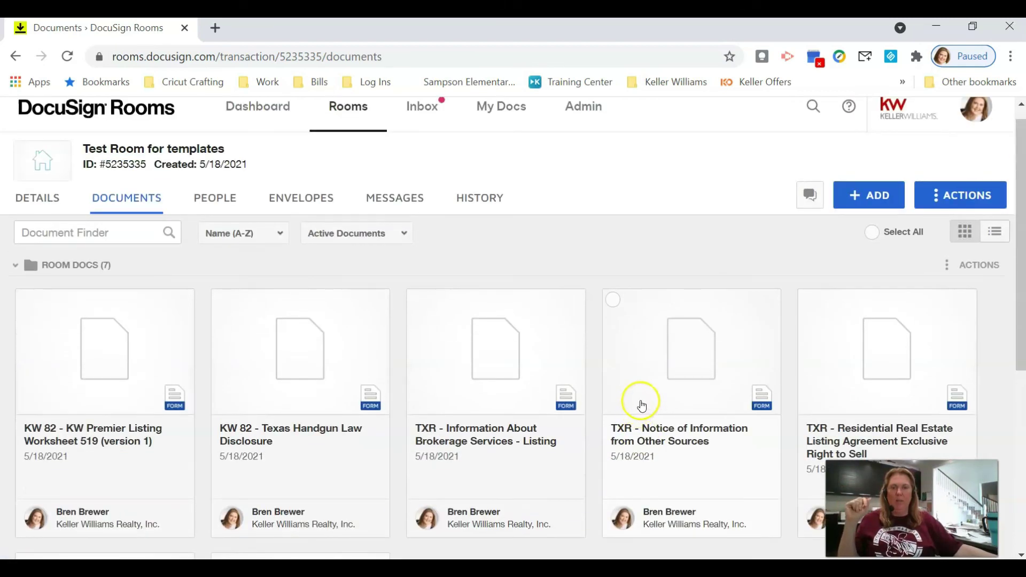